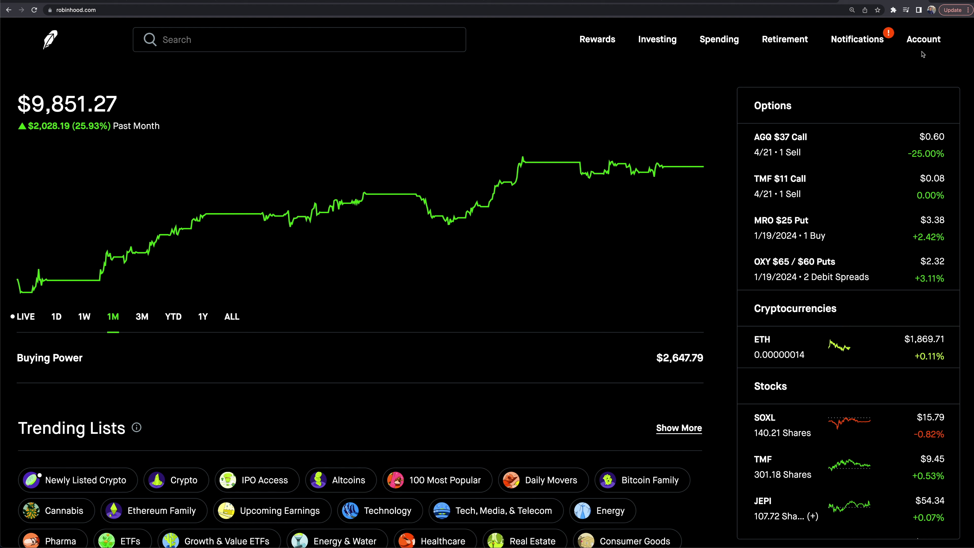
# Cycle the portfolio chart through 1M, LIVE, 1W and 3M, ending on YTD (+$2,060.44, 26.45%), then briefly toggle Buying Power details.
pyautogui.click(674, 45)
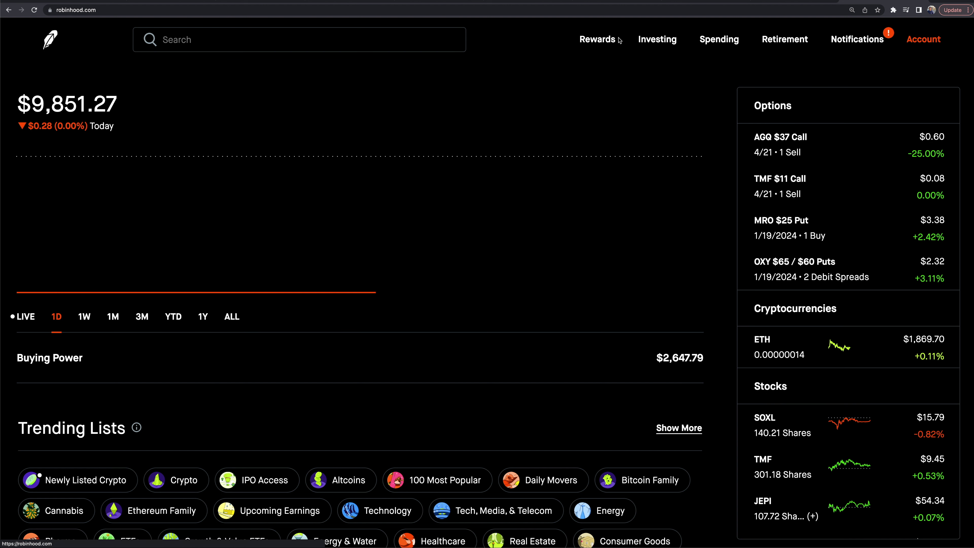
pyautogui.click(119, 317)
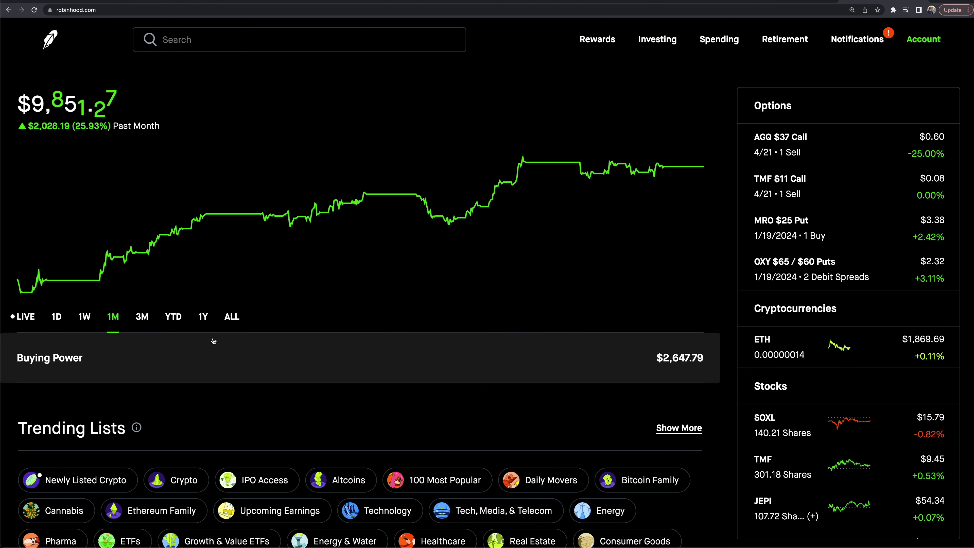
pyautogui.click(25, 316)
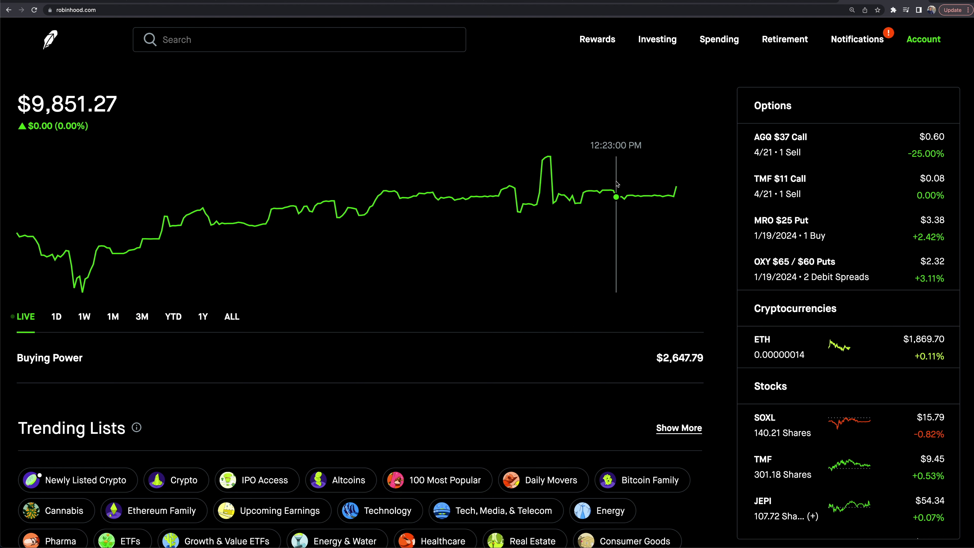
pyautogui.click(82, 318)
pyautogui.click(113, 317)
pyautogui.click(144, 318)
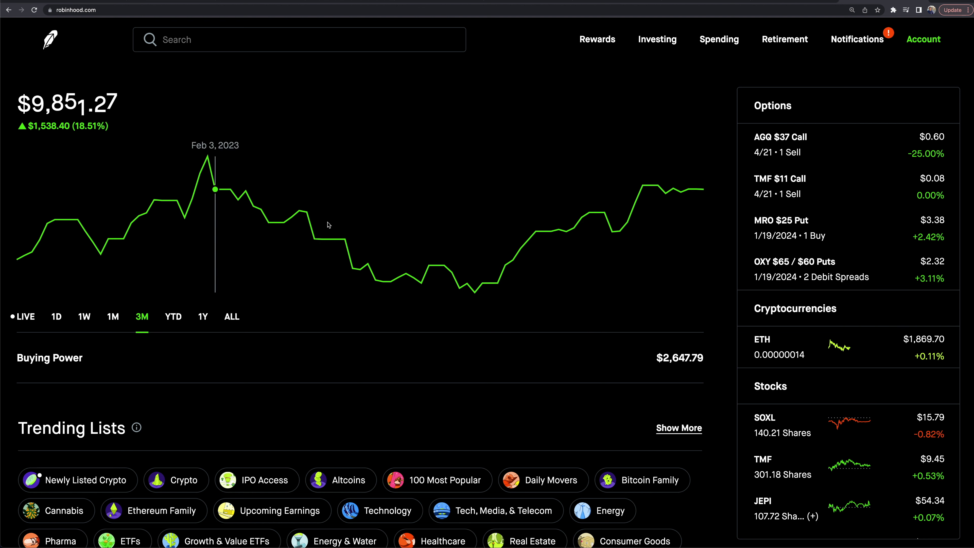
pyautogui.click(173, 317)
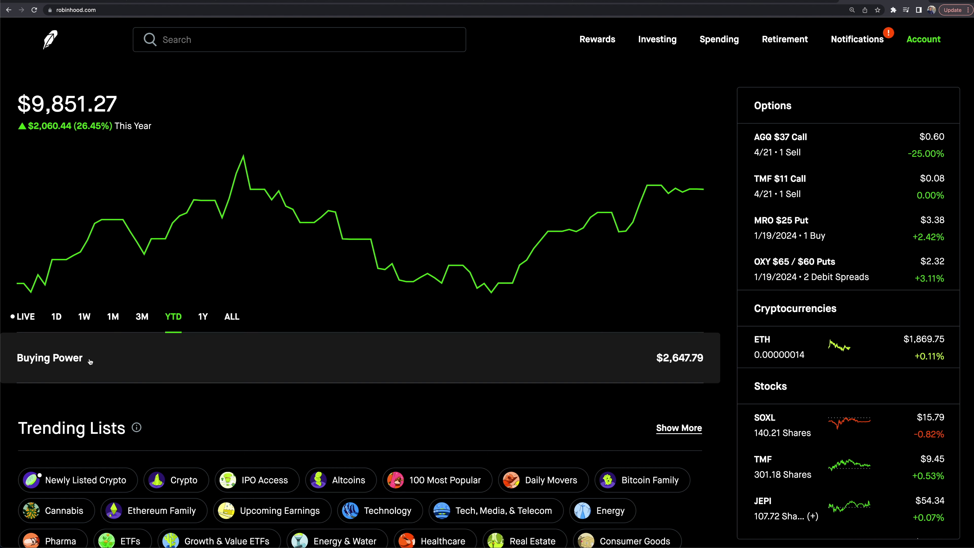
pyautogui.click(198, 358)
pyautogui.click(226, 358)
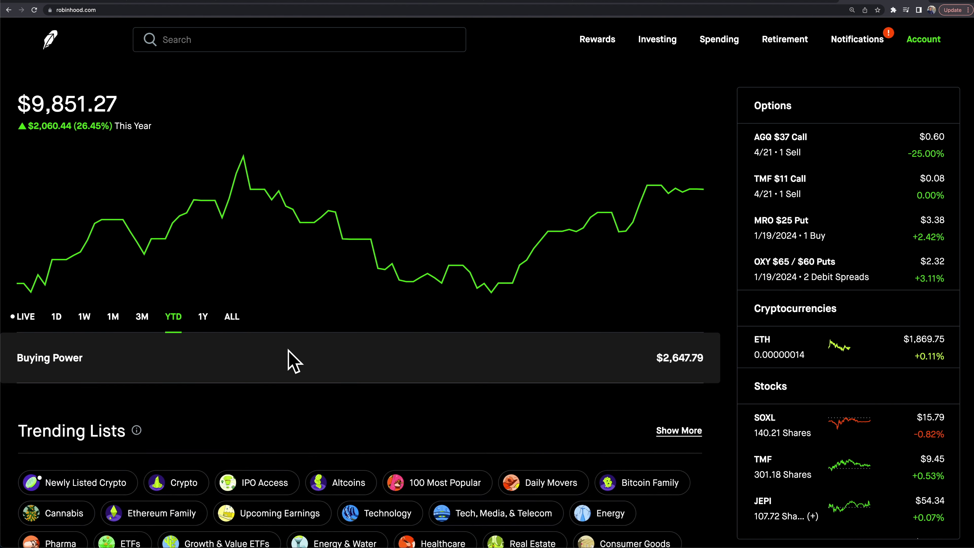
# Expand the Buying Power breakdown again and scroll down to its details.
pyautogui.scroll(-2, 290, 349)
pyautogui.click(283, 280)
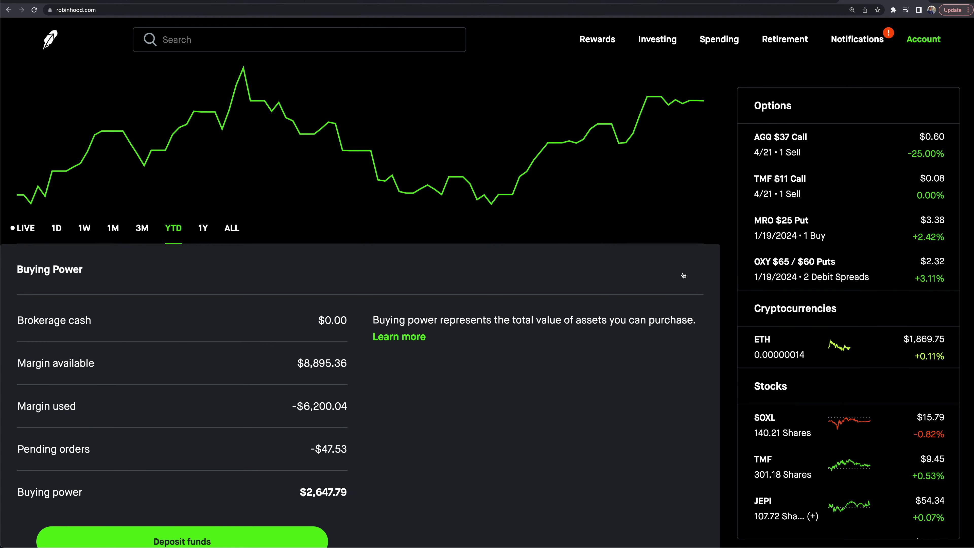
pyautogui.scroll(-1, 677, 272)
pyautogui.scroll(-1, 677, 272)
pyautogui.moveTo(298, 446); pyautogui.dragTo(369, 449)
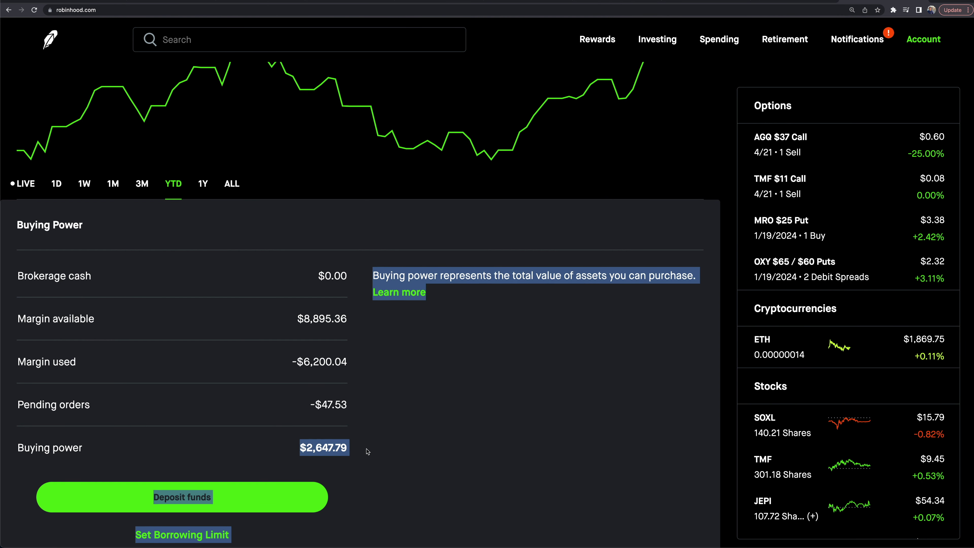
pyautogui.click(378, 446)
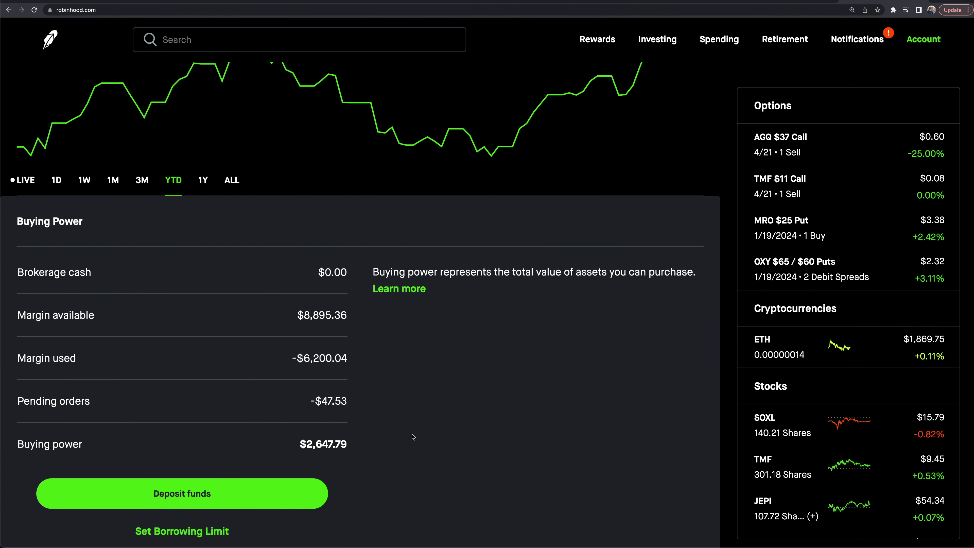
pyautogui.scroll(-1, 463, 422)
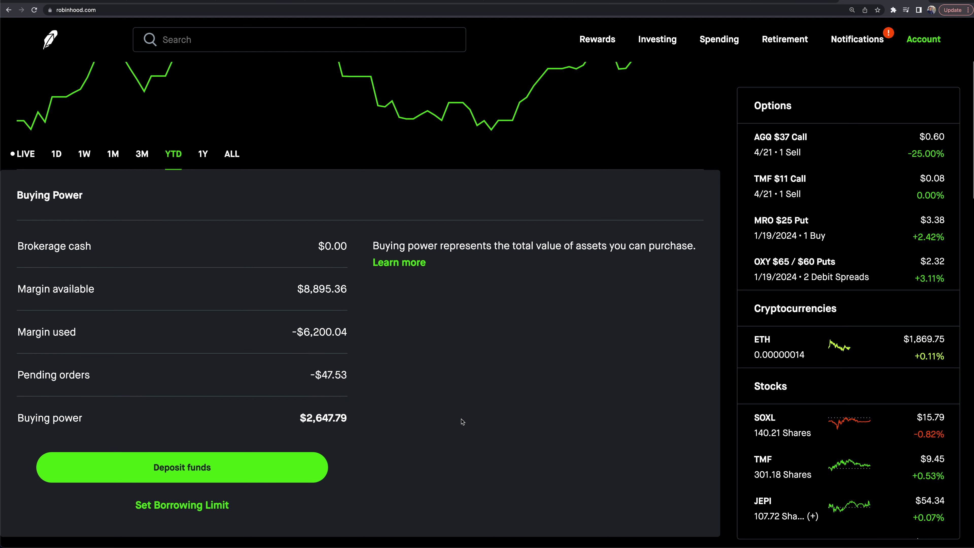
# Highlight the brokerage cash, margin available ($8,895.36) and margin used (-$6,200.04) amounts.
pyautogui.moveTo(320, 245); pyautogui.dragTo(352, 244)
pyautogui.click(231, 254)
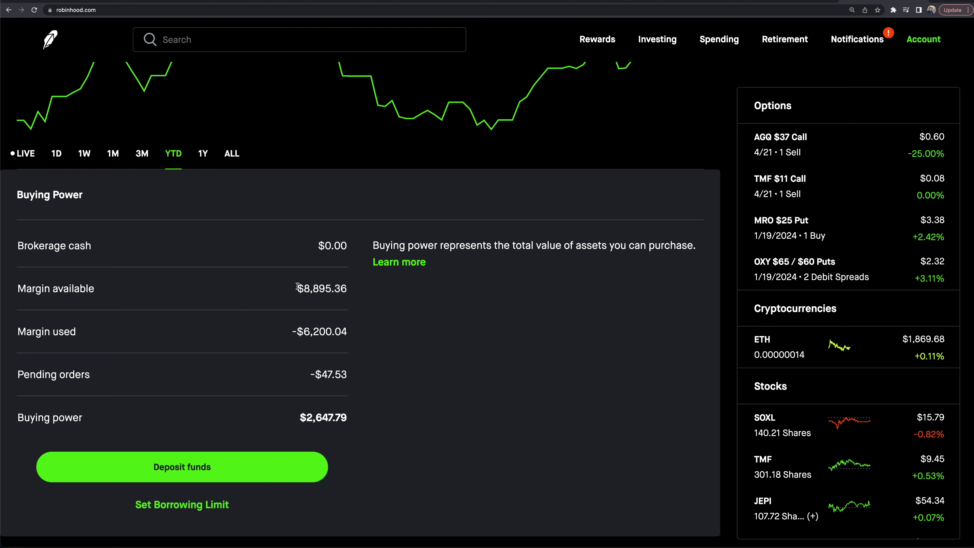
pyautogui.moveTo(298, 287); pyautogui.dragTo(344, 285)
pyautogui.scroll(-1, 349, 292)
pyautogui.moveTo(293, 328); pyautogui.dragTo(319, 330)
pyautogui.moveTo(350, 333); pyautogui.dragTo(348, 331)
# Highlight the pending orders (-$47.53), the $2,647.79 buying power total, and margin used again.
pyautogui.scroll(-1, 349, 333)
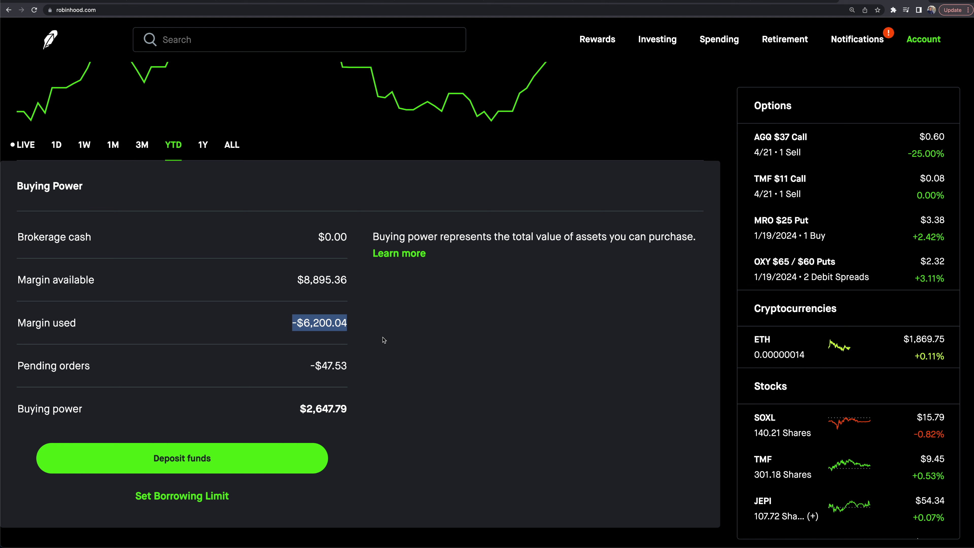
pyautogui.moveTo(311, 366); pyautogui.dragTo(357, 366)
pyautogui.click(377, 378)
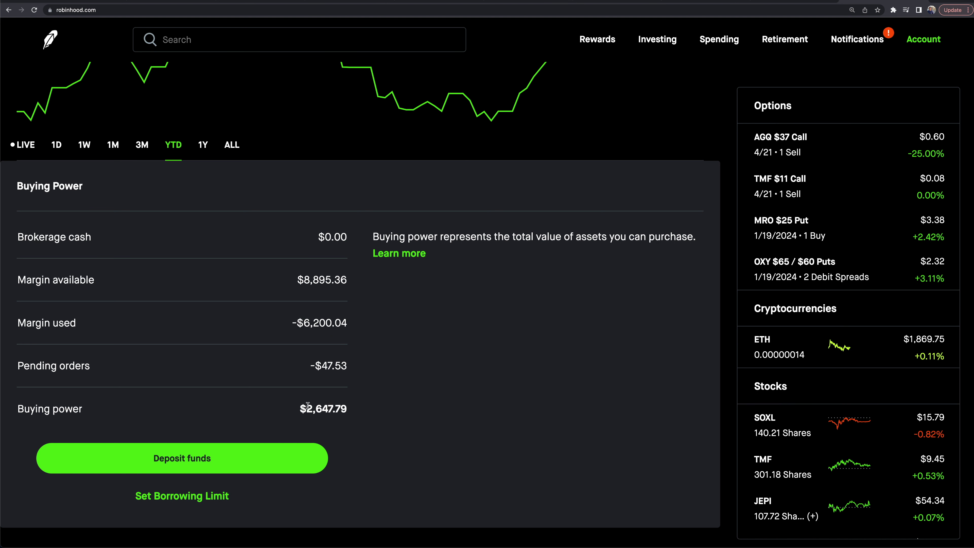
pyautogui.moveTo(301, 409); pyautogui.dragTo(352, 413)
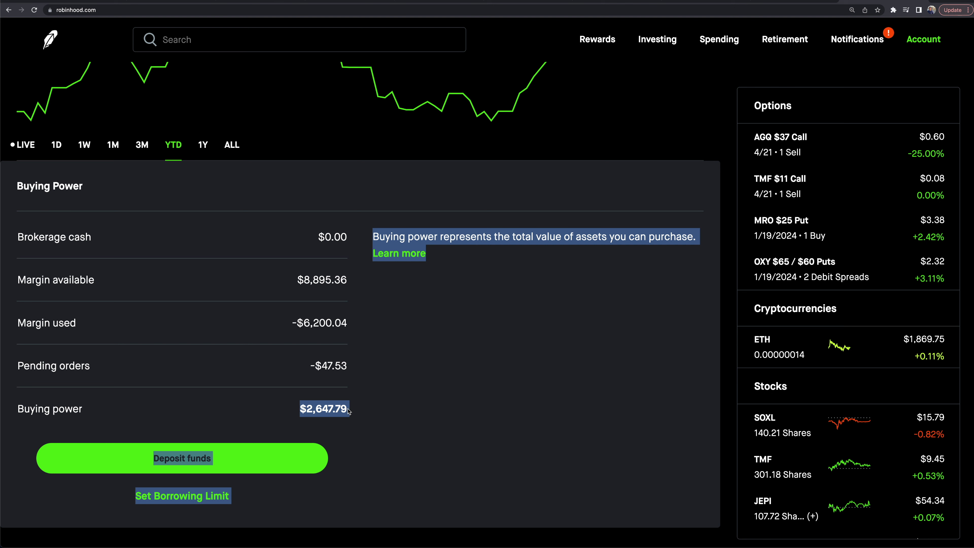
pyautogui.click(500, 334)
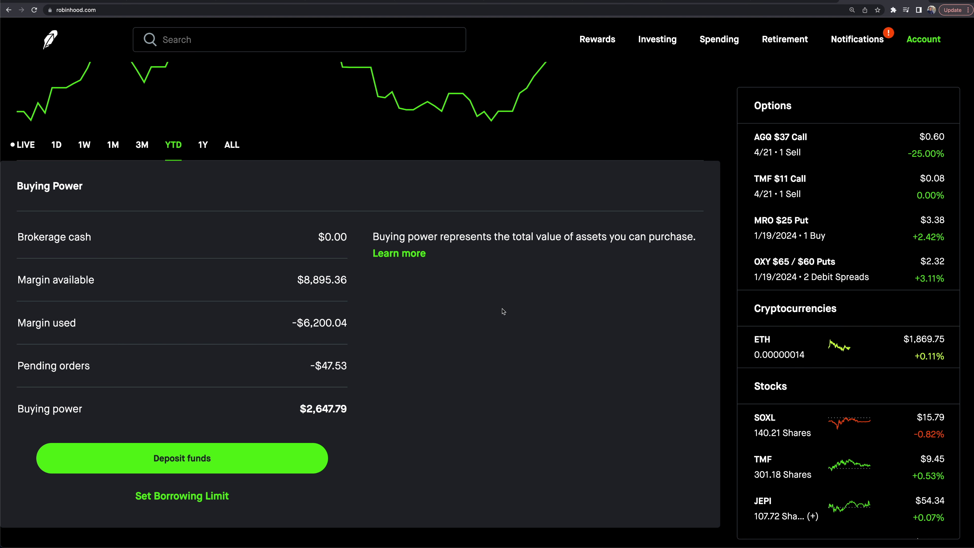
pyautogui.scroll(-2, 445, 306)
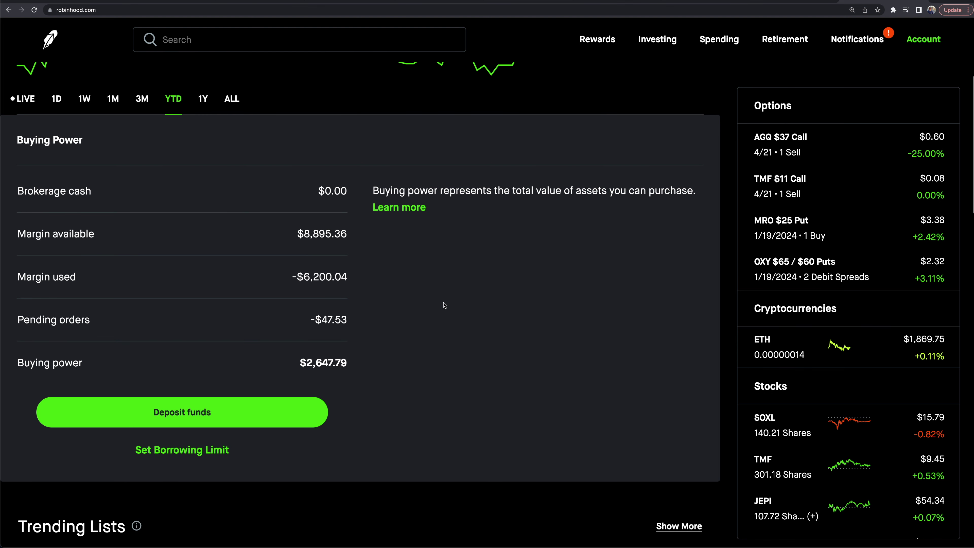
pyautogui.scroll(2, 444, 305)
pyautogui.moveTo(302, 403); pyautogui.dragTo(342, 404)
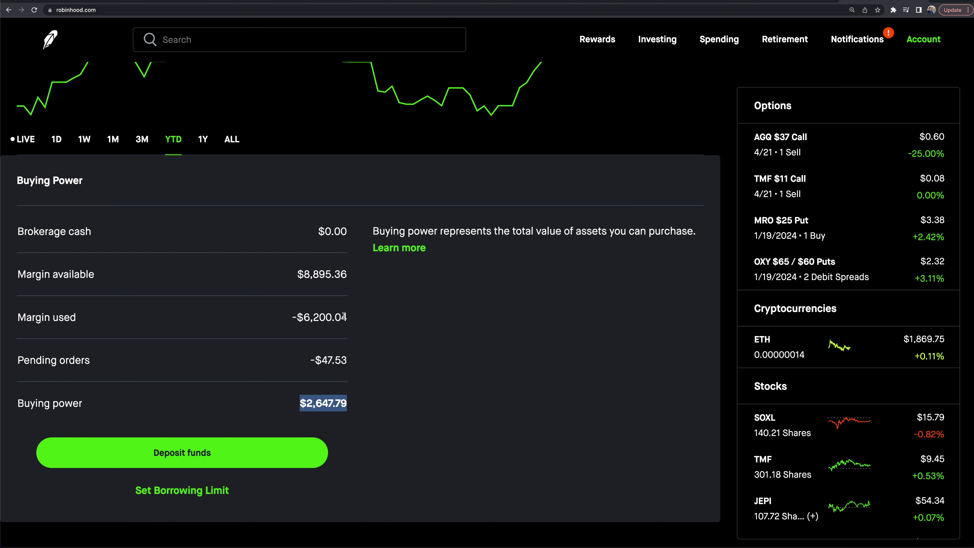
pyautogui.moveTo(290, 319); pyautogui.dragTo(346, 316)
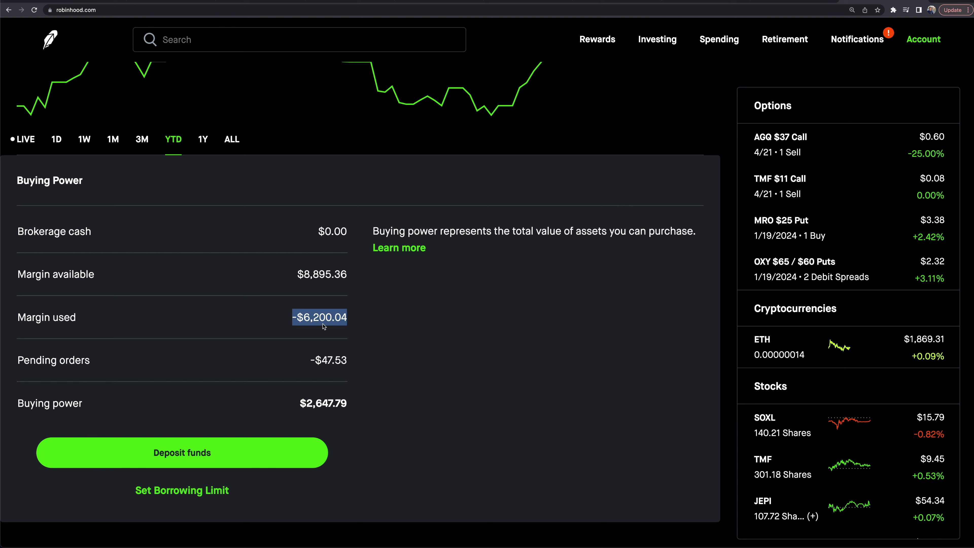
pyautogui.click(301, 320)
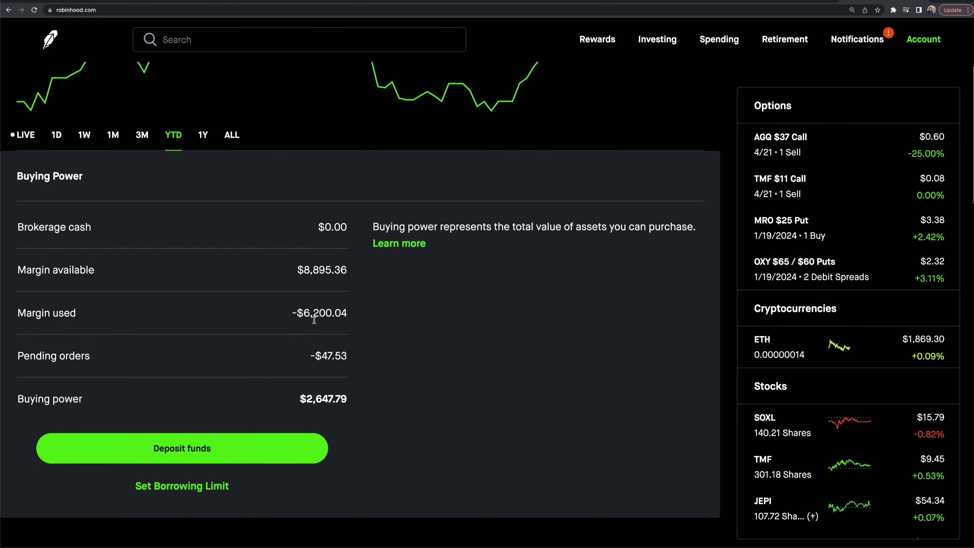
pyautogui.scroll(-1, 314, 317)
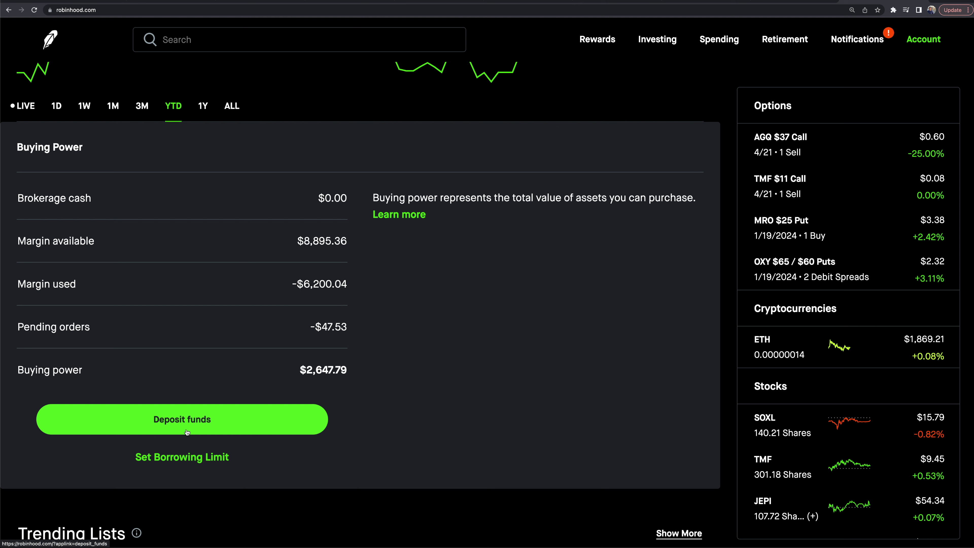
pyautogui.click(182, 457)
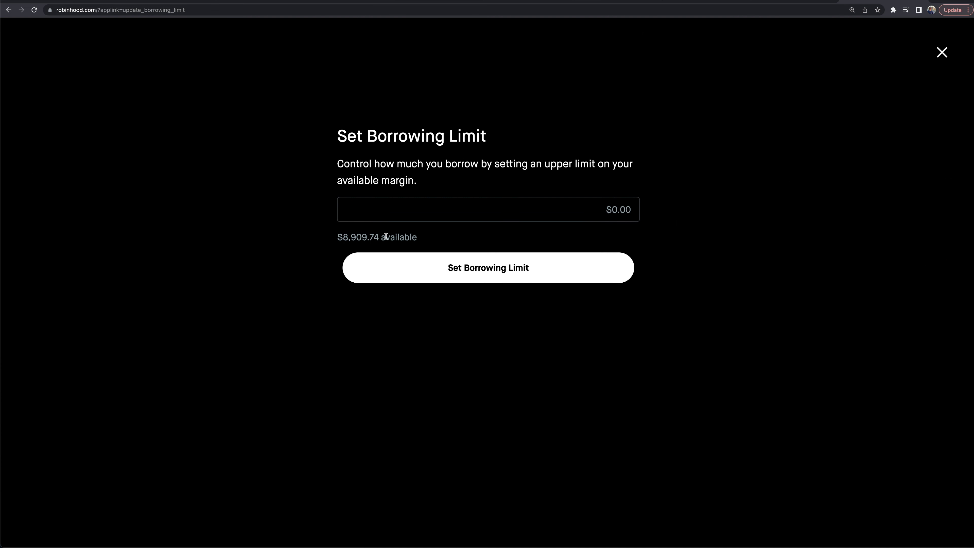
pyautogui.moveTo(333, 241); pyautogui.dragTo(441, 252)
pyautogui.moveTo(339, 239); pyautogui.dragTo(438, 237)
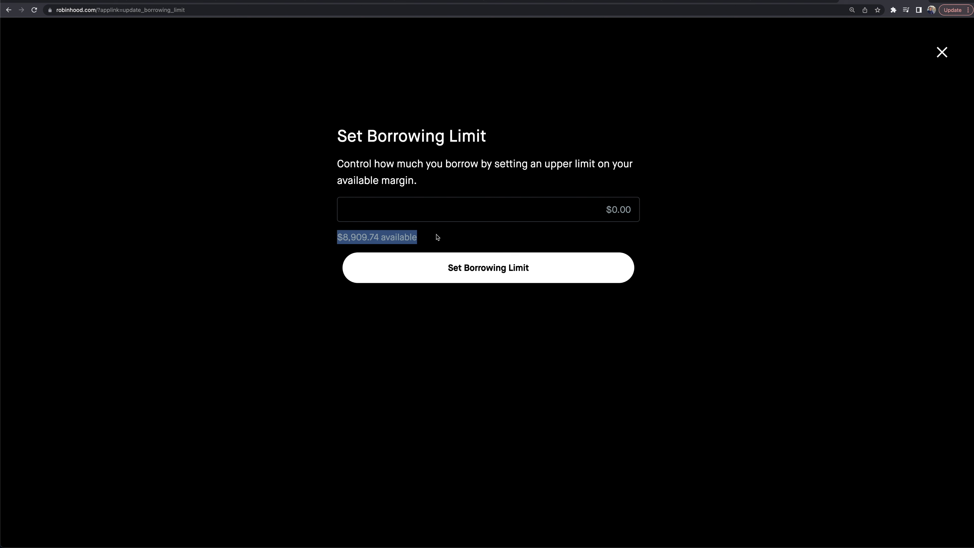
pyautogui.click(613, 208)
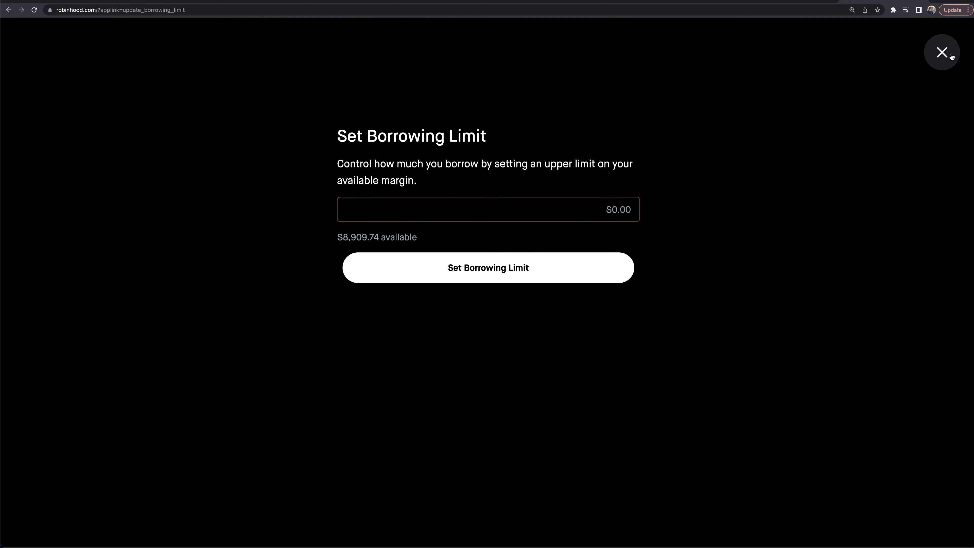
pyautogui.click(942, 52)
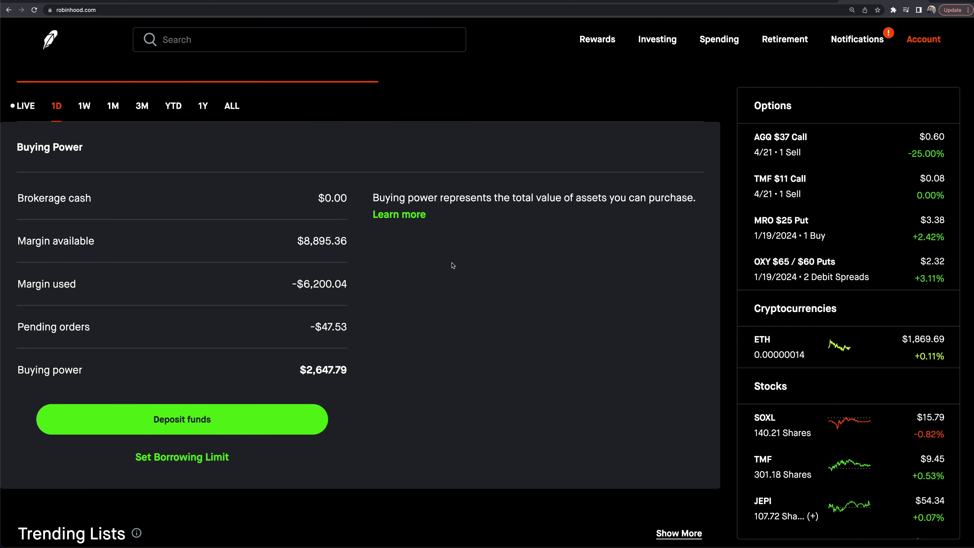
# Highlight the $9,851.27 portfolio value at the top of the dashboard.
pyautogui.scroll(5, 464, 269)
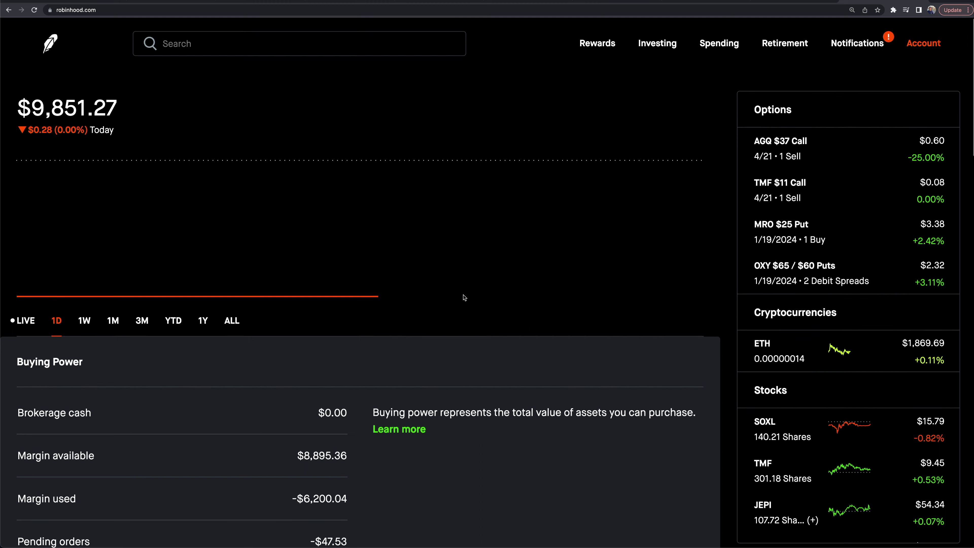
pyautogui.scroll(-1, 463, 298)
pyautogui.scroll(2, 463, 298)
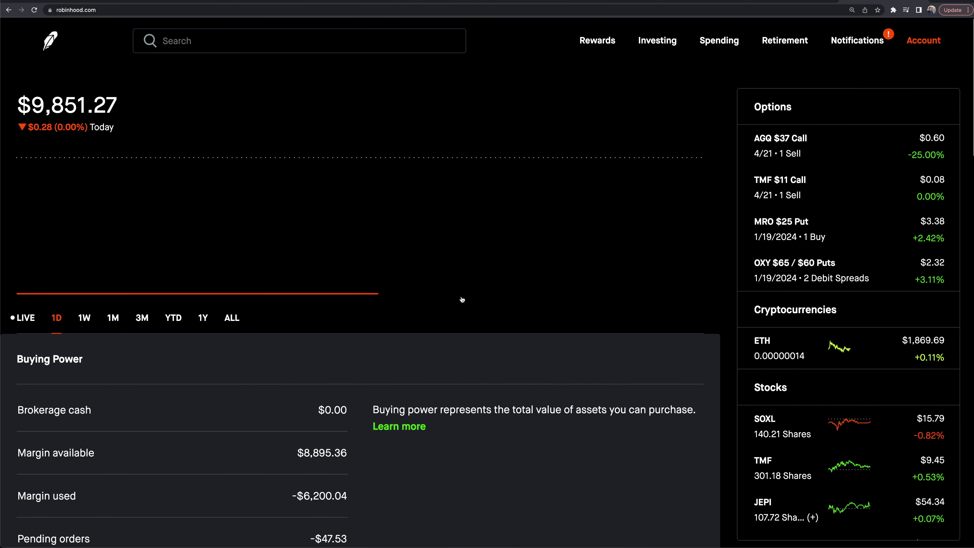
pyautogui.moveTo(21, 106); pyautogui.dragTo(114, 107)
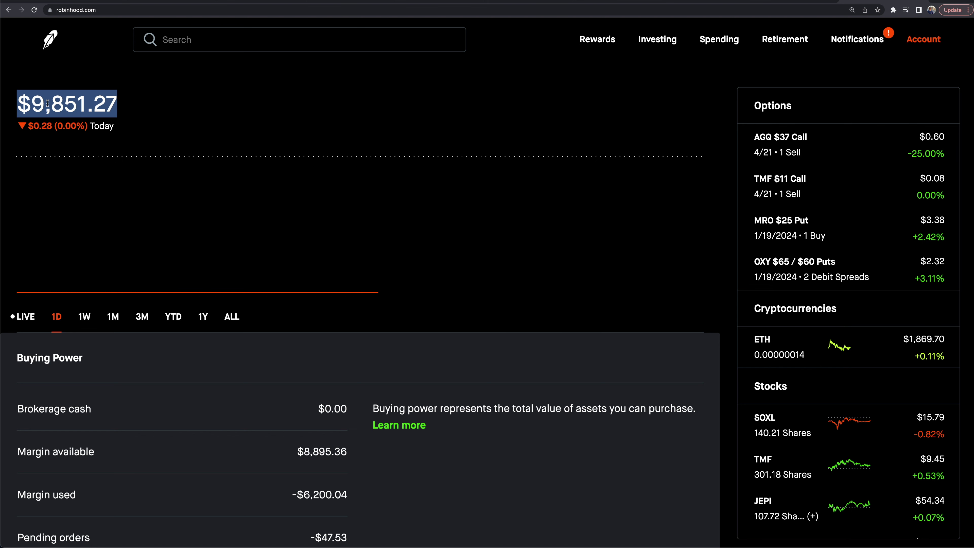
# Collapse Buying Power to its $2,647.79 summary row and show the Trending Lists explainer.
pyautogui.scroll(-2, 315, 448)
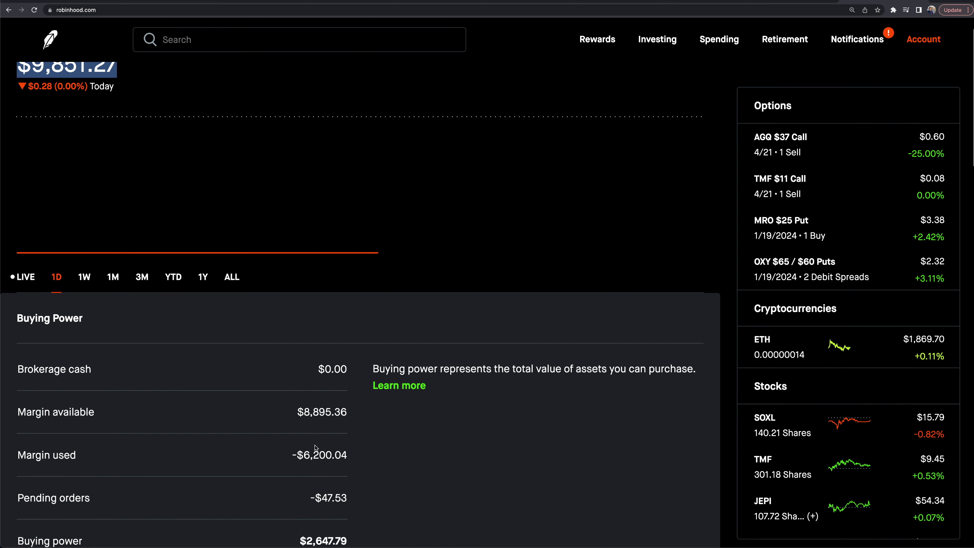
pyautogui.scroll(-5, 315, 448)
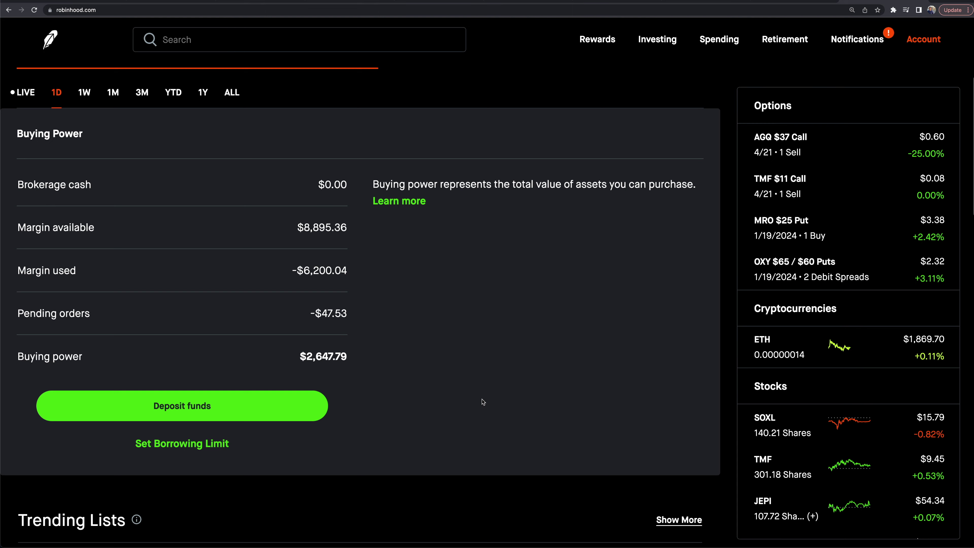
pyautogui.scroll(2, 190, 229)
pyautogui.click(189, 228)
pyautogui.scroll(4, 629, 292)
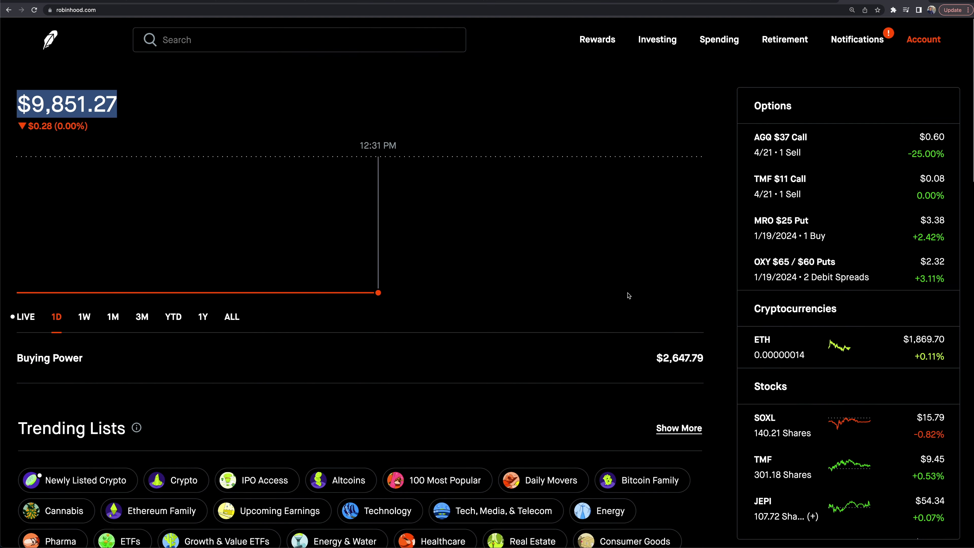
pyautogui.click(237, 102)
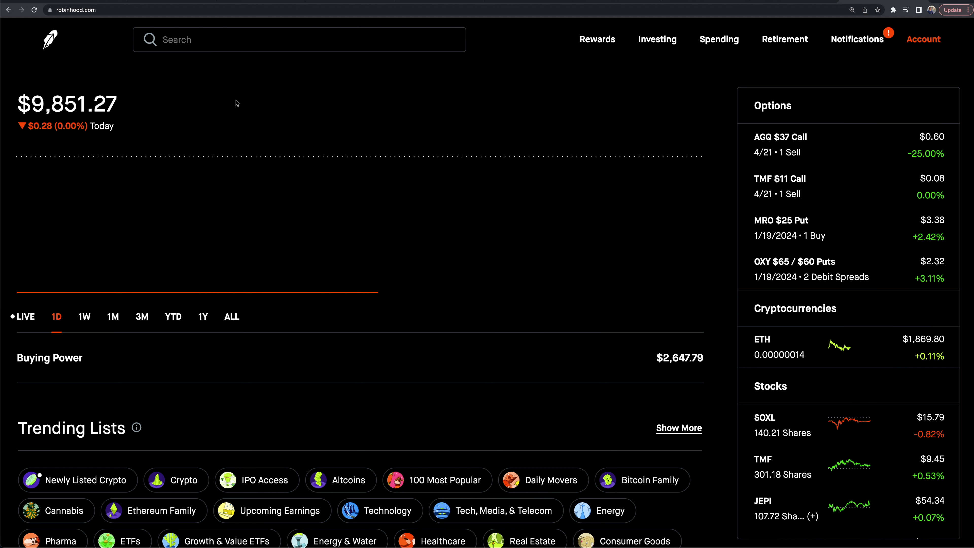
pyautogui.scroll(-3, 74, 336)
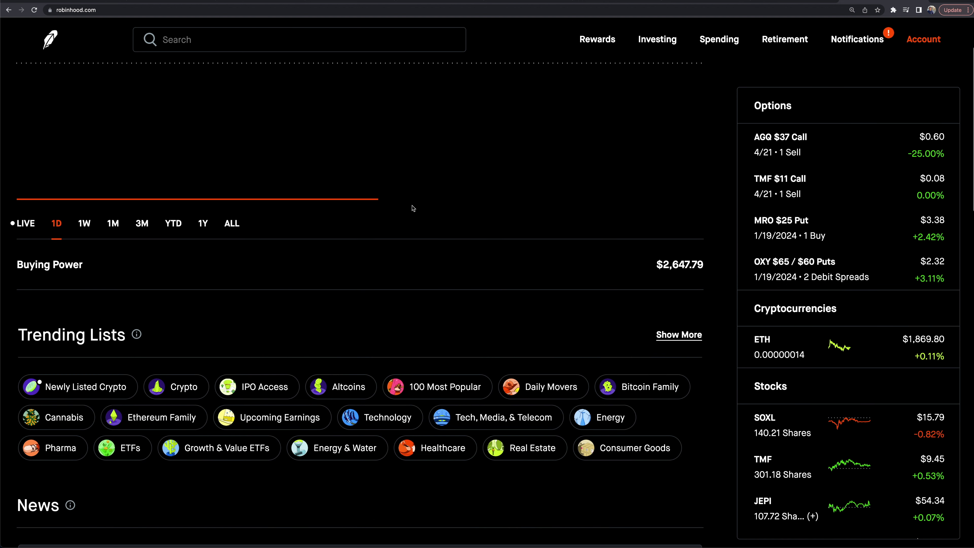
pyautogui.click(136, 334)
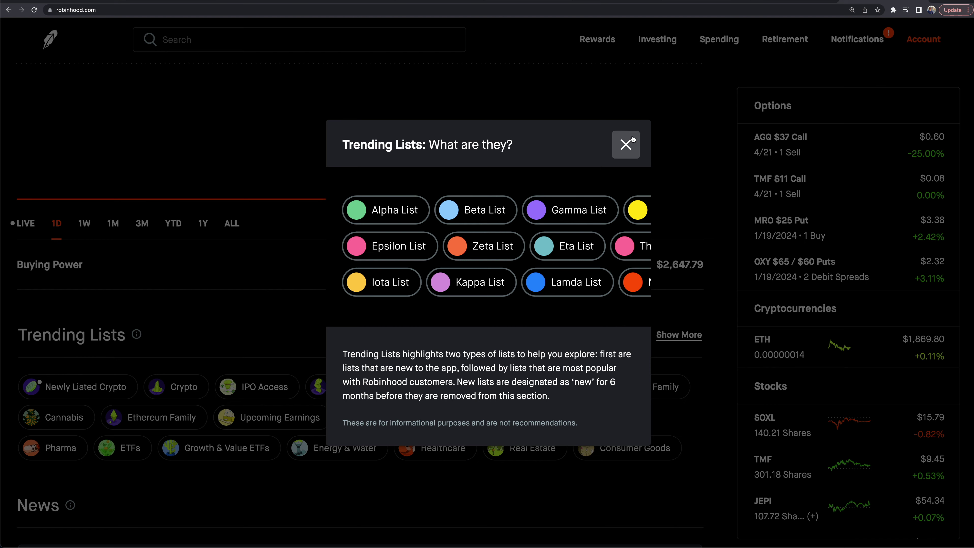
# Close the Trending Lists explainer and open the 100 Most Popular list.
pyautogui.click(626, 145)
pyautogui.scroll(-1, 327, 335)
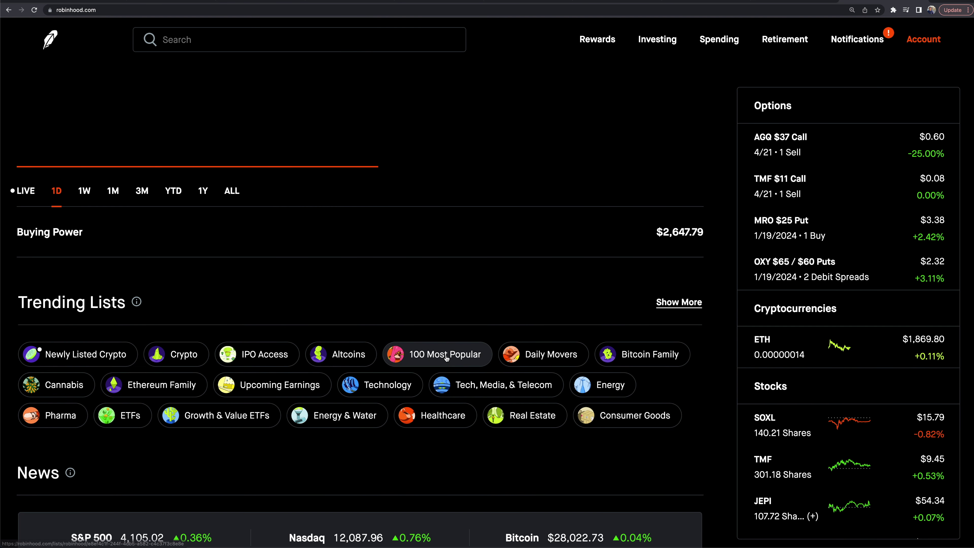
pyautogui.click(445, 357)
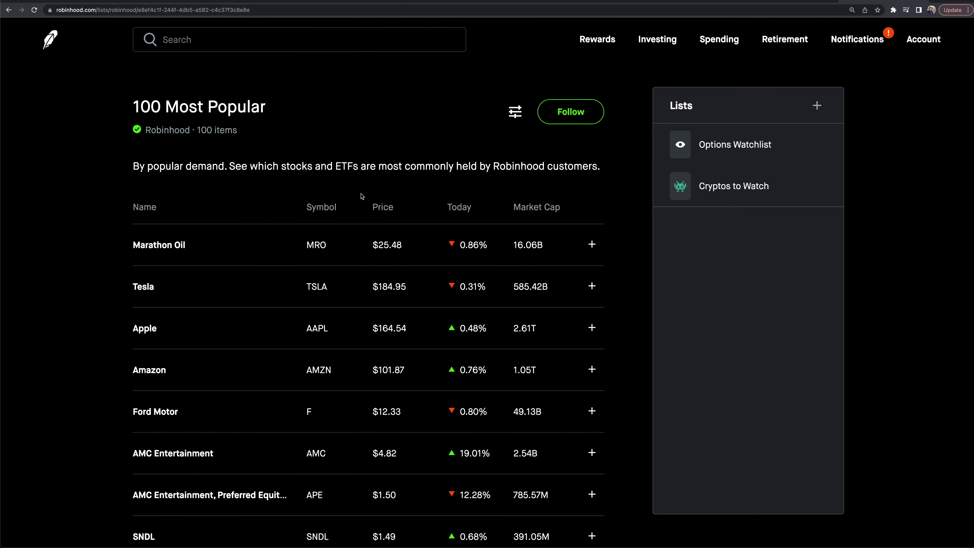
pyautogui.moveTo(364, 171); pyautogui.dragTo(130, 170)
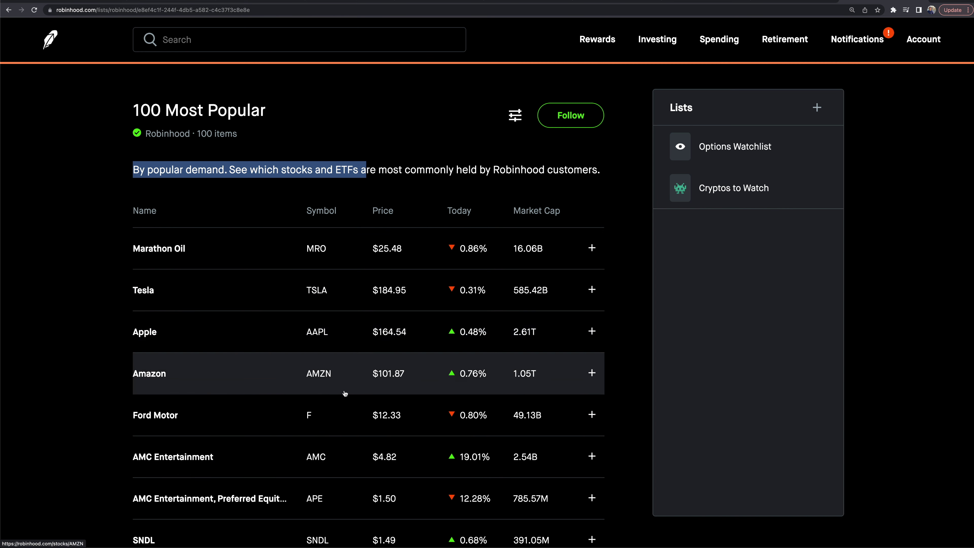
pyautogui.click(206, 205)
pyautogui.scroll(-5, 230, 307)
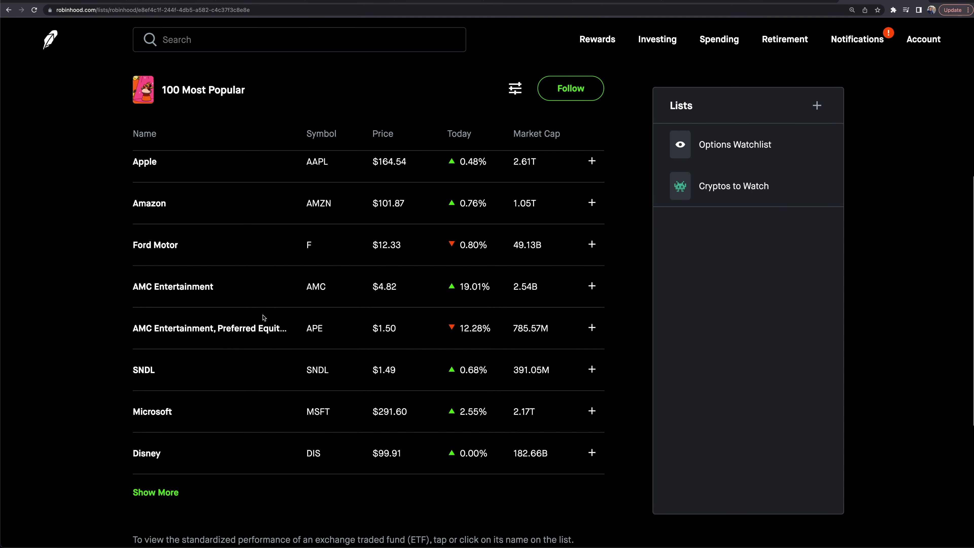
pyautogui.scroll(6, 259, 374)
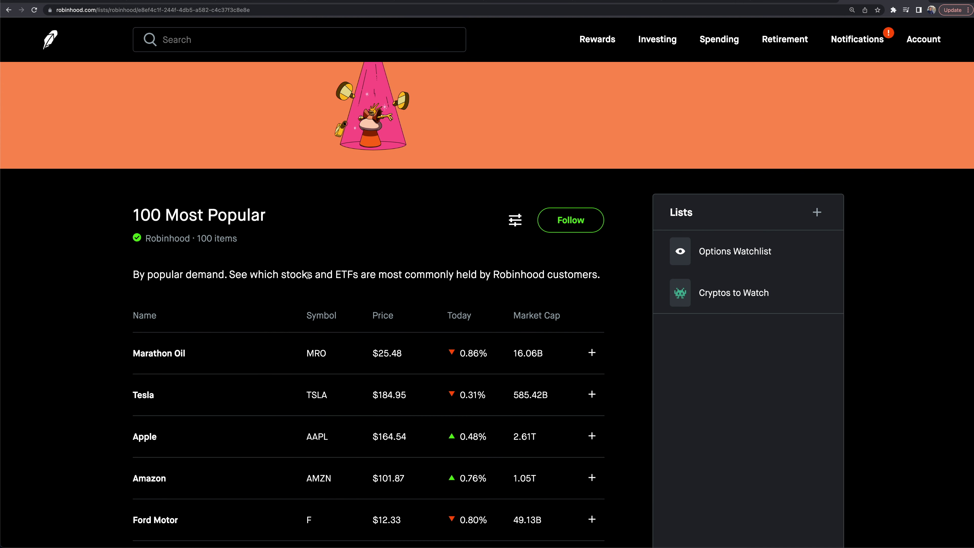
pyautogui.moveTo(399, 275); pyautogui.dragTo(597, 276)
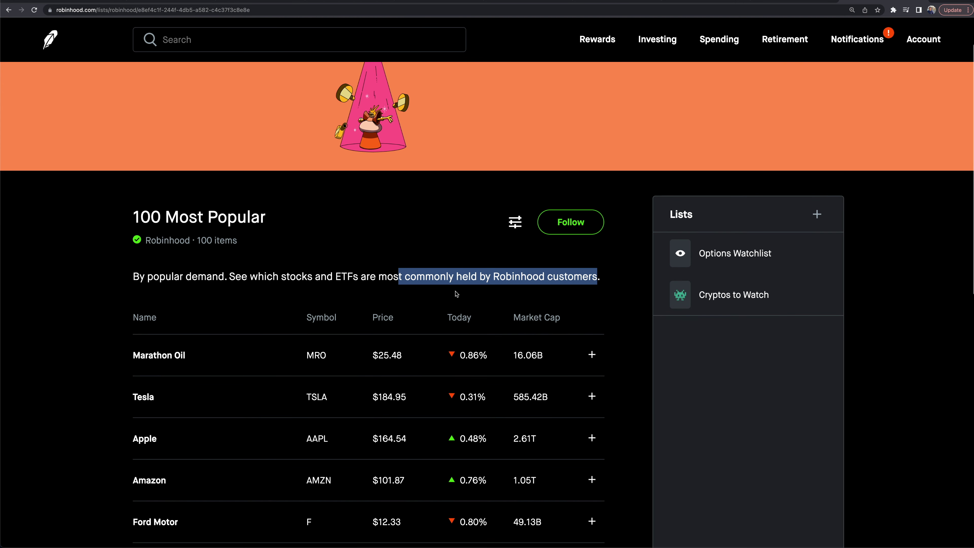
pyautogui.scroll(-1, 95, 380)
pyautogui.scroll(-1, 220, 327)
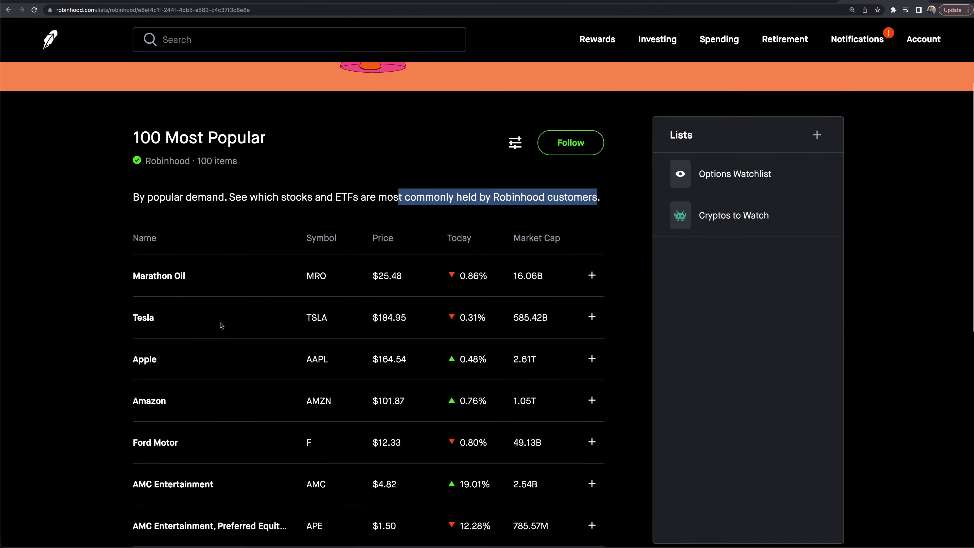
pyautogui.scroll(-2, 330, 395)
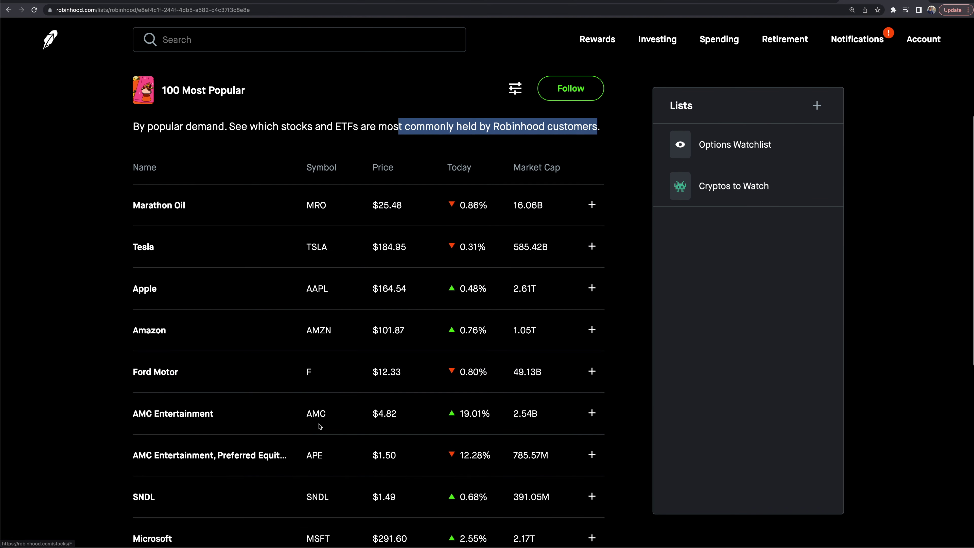
pyautogui.scroll(2, 310, 398)
pyautogui.click(515, 171)
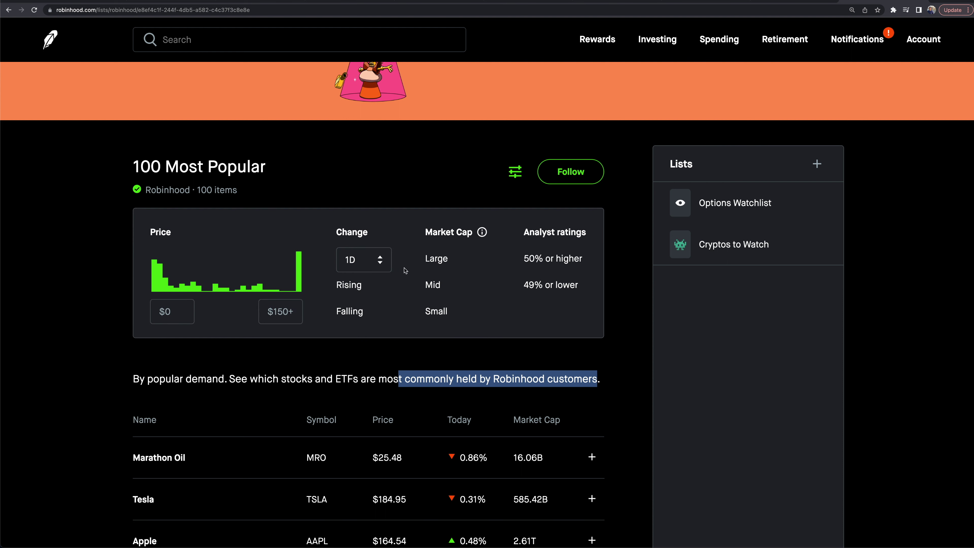
# Filter the 100 Most Popular list to 1Y change, Large market cap, Rising, and 50%+ rating.
pyautogui.click(364, 260)
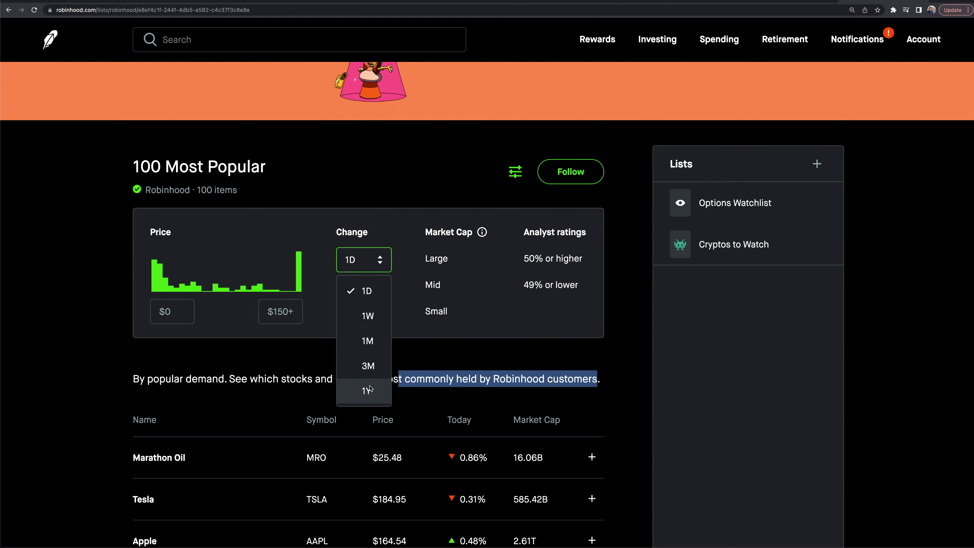
pyautogui.click(369, 390)
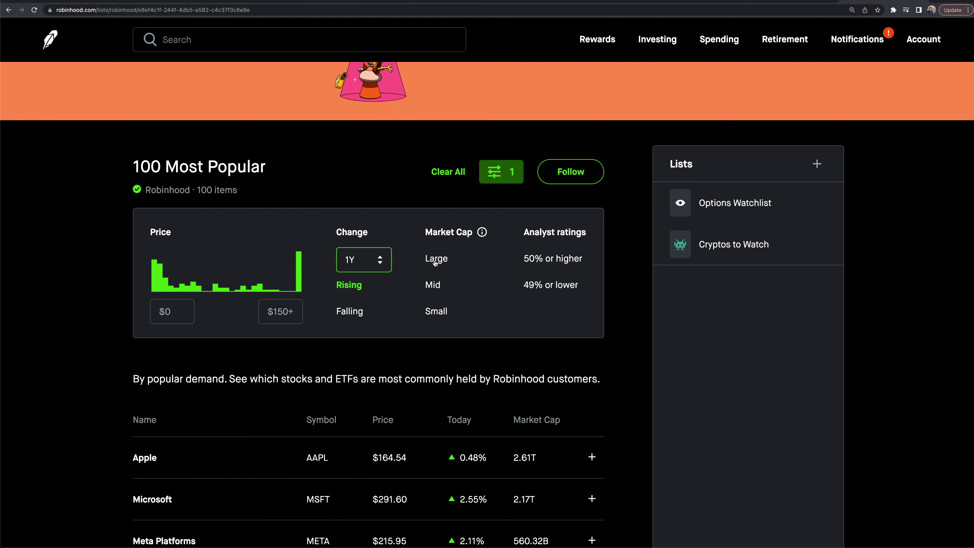
pyautogui.click(436, 312)
pyautogui.click(434, 286)
pyautogui.click(437, 259)
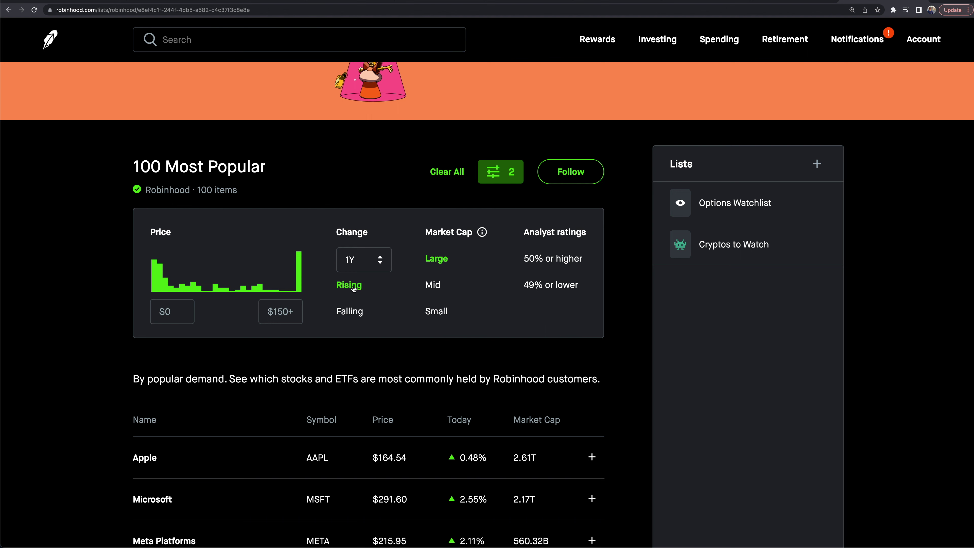
pyautogui.click(350, 311)
pyautogui.click(351, 287)
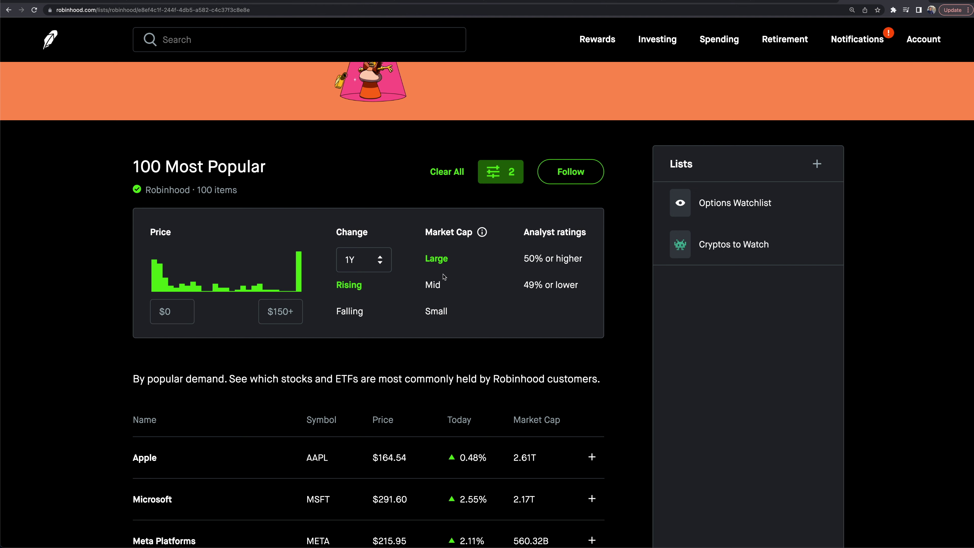
pyautogui.click(548, 261)
# Hide the filter options and return to the main investing dashboard.
pyautogui.click(503, 180)
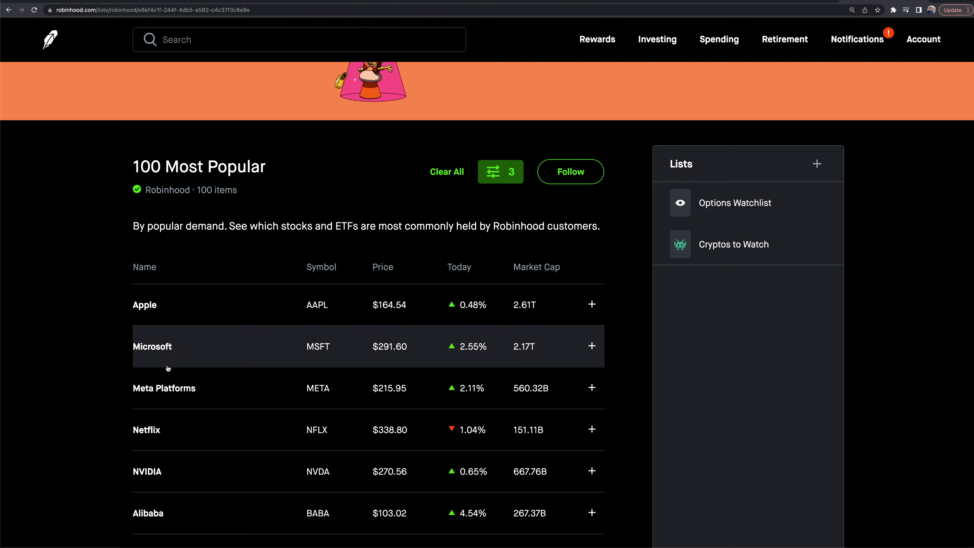
pyautogui.scroll(1, 399, 303)
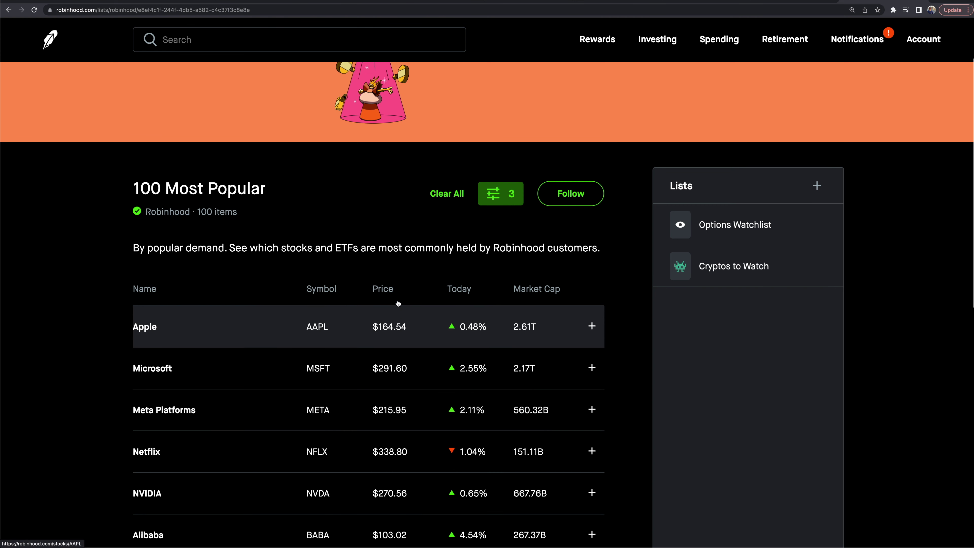
pyautogui.scroll(4, 398, 303)
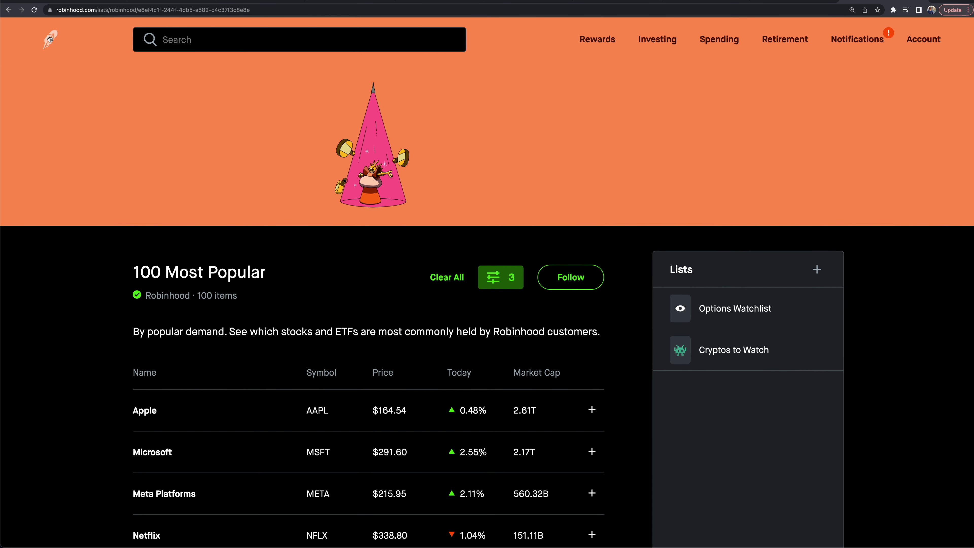
pyautogui.click(657, 38)
# Highlight the S&P 500 market summary figures on the dashboard.
pyautogui.scroll(-5, 82, 381)
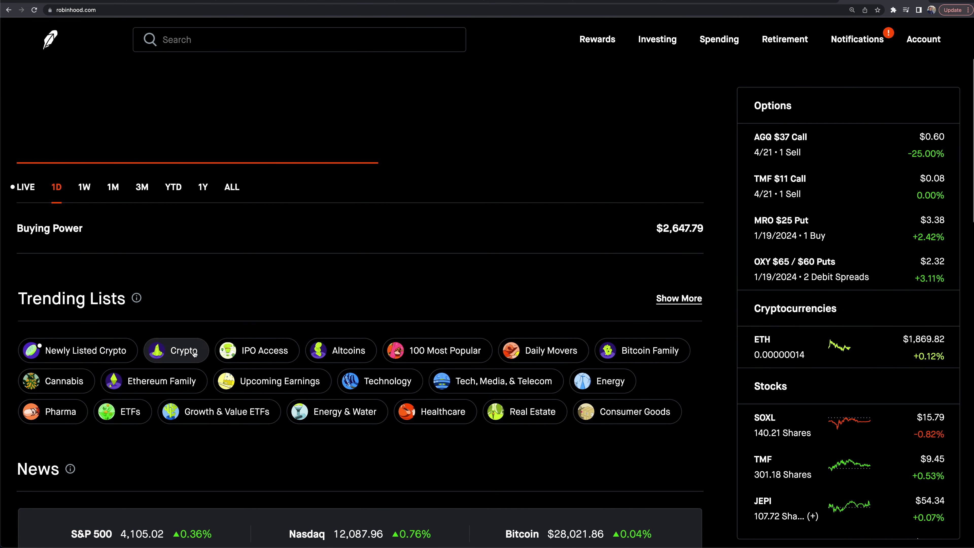
pyautogui.scroll(-4, 83, 381)
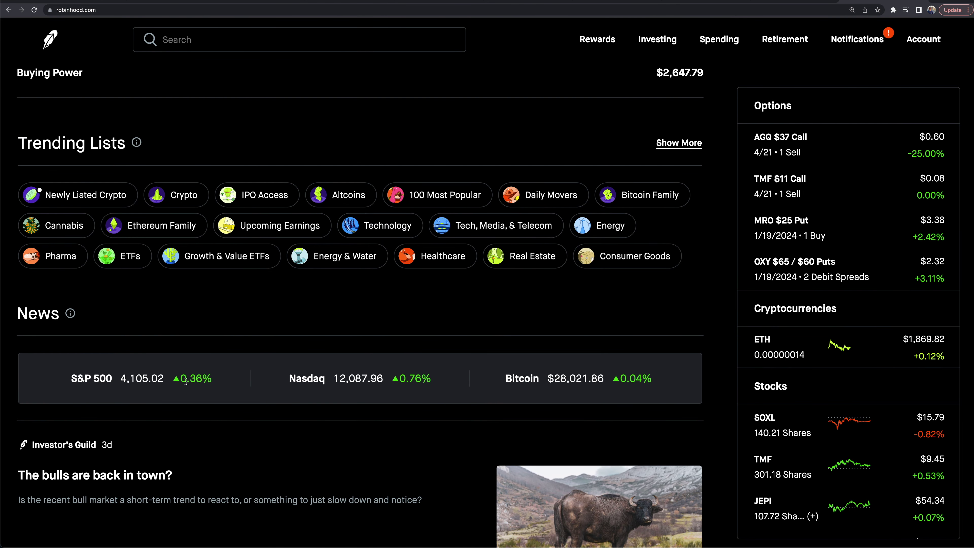
pyautogui.moveTo(69, 378); pyautogui.dragTo(666, 380)
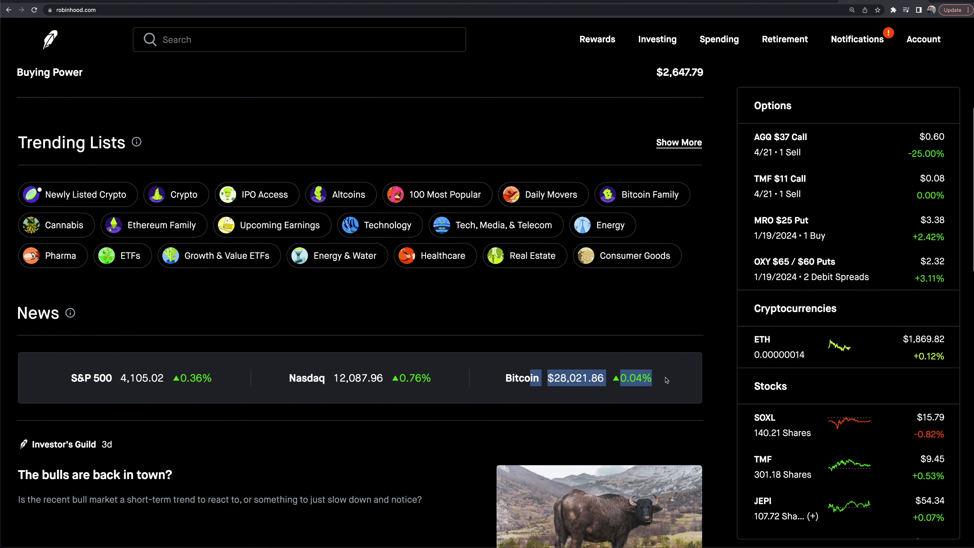
# Scroll past News to Daily Movers, where Thai Beverage shows $47.38, down 10.27%.
pyautogui.scroll(-1, 666, 379)
pyautogui.scroll(-5, 191, 309)
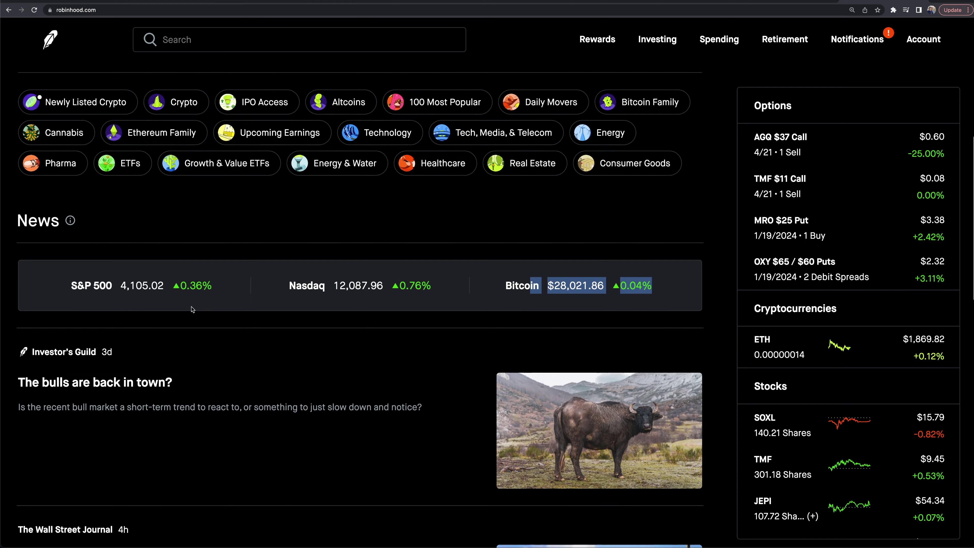
pyautogui.scroll(-1, 238, 314)
pyautogui.scroll(-1, 246, 306)
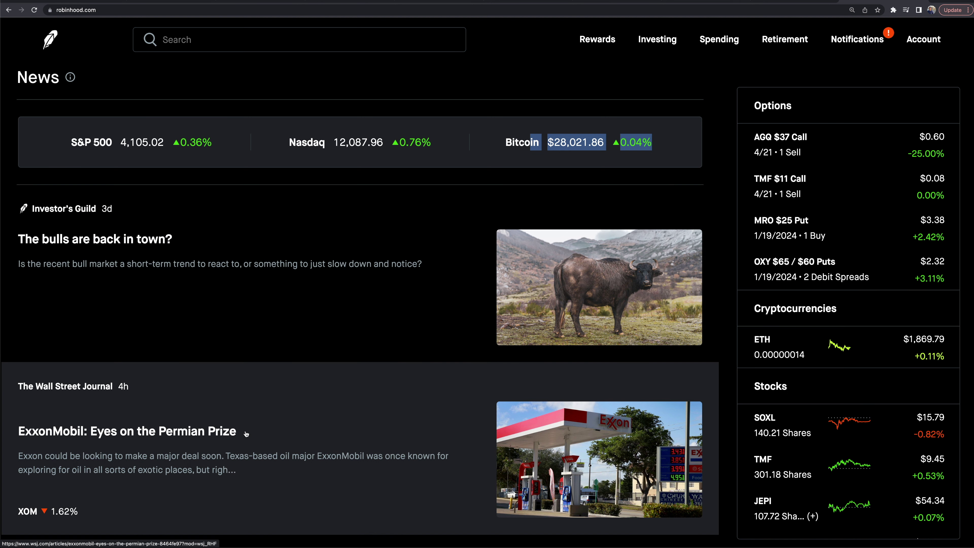
pyautogui.scroll(-3, 257, 431)
pyautogui.scroll(-4, 257, 431)
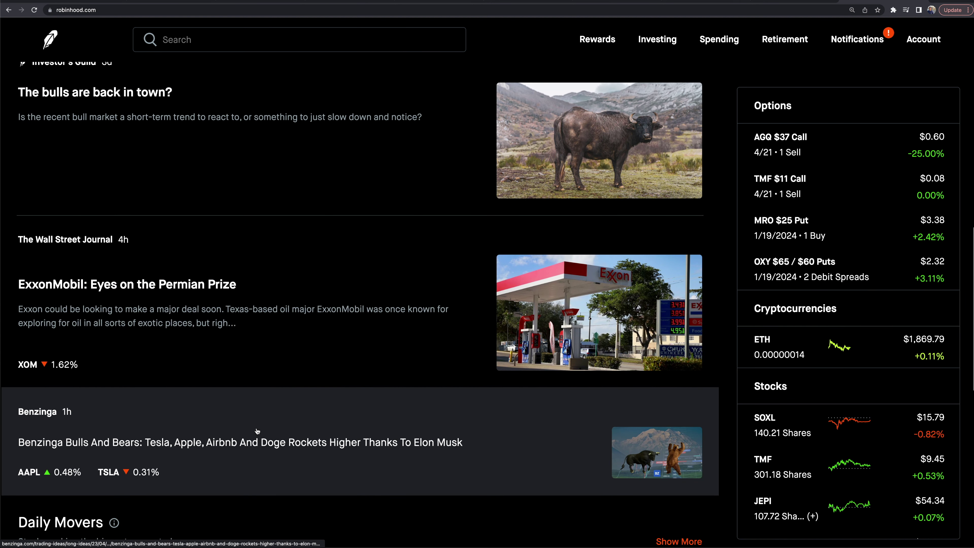
pyautogui.scroll(-4, 335, 336)
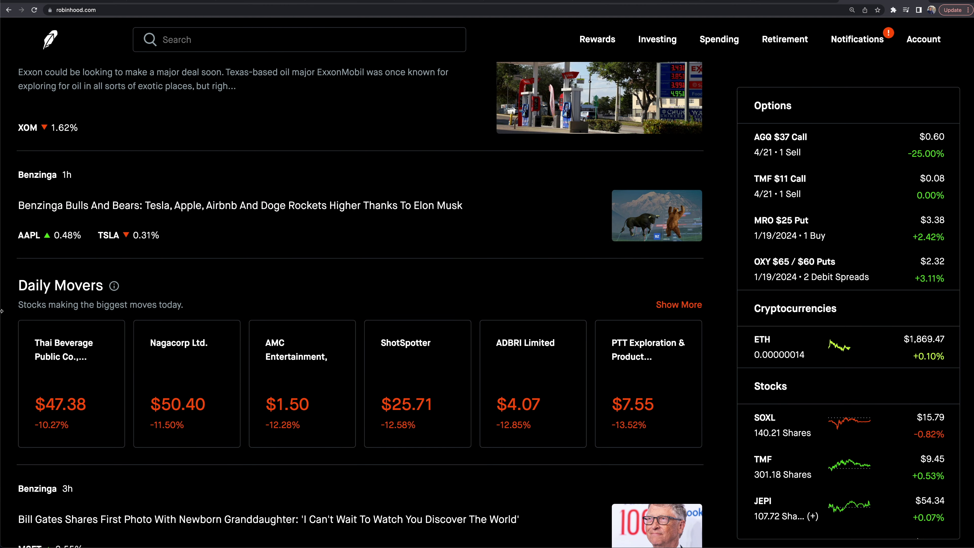
pyautogui.moveTo(18, 303); pyautogui.dragTo(213, 306)
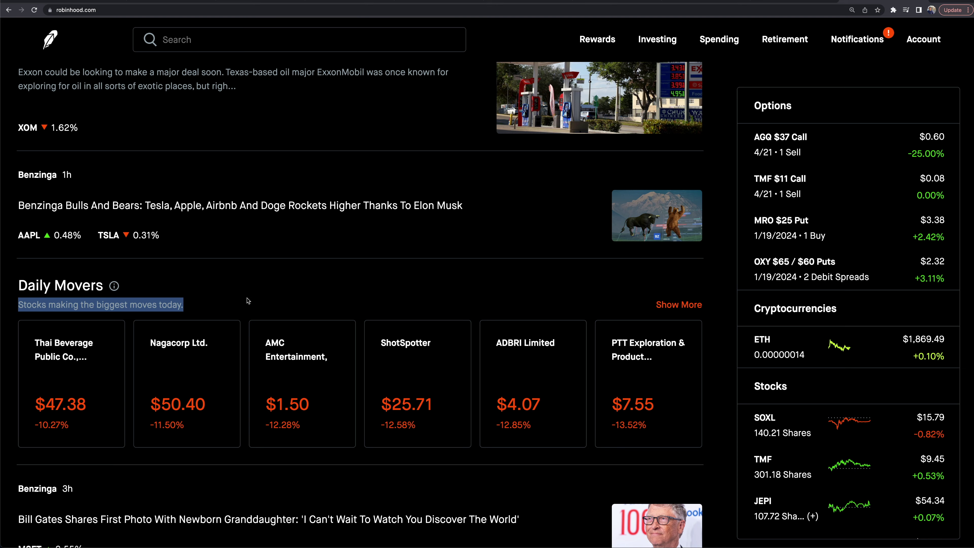
pyautogui.scroll(-2, 254, 307)
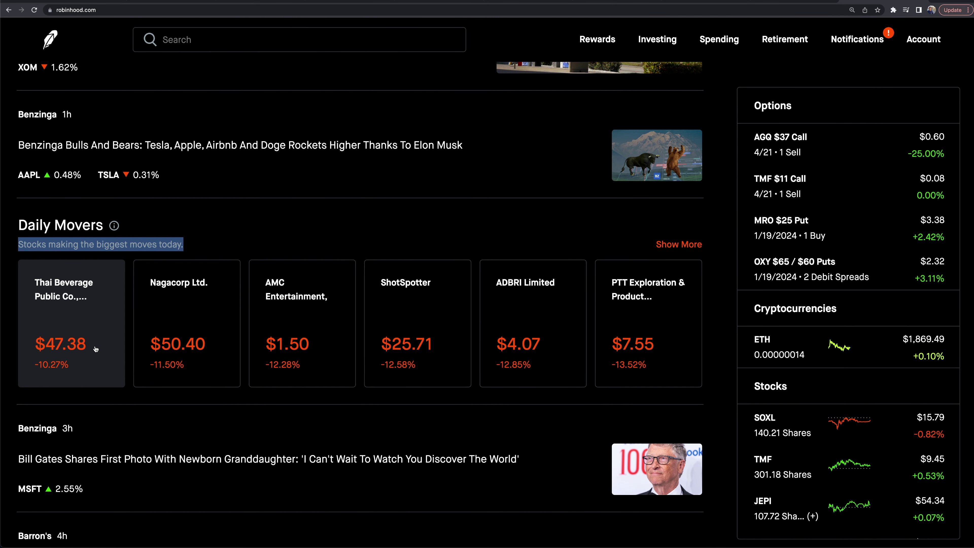
# Open the full Daily Movers list and filter it to Rising stocks only.
pyautogui.click(669, 247)
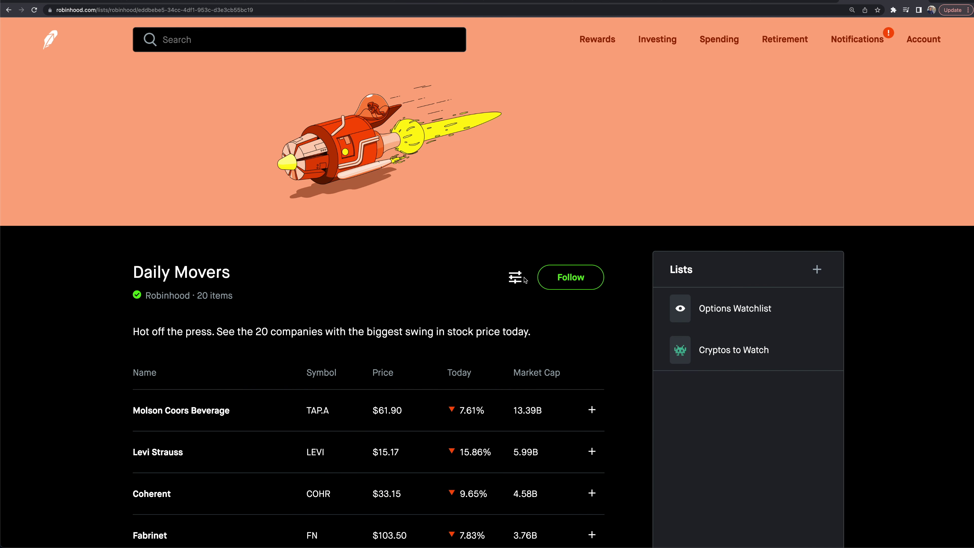
pyautogui.click(515, 277)
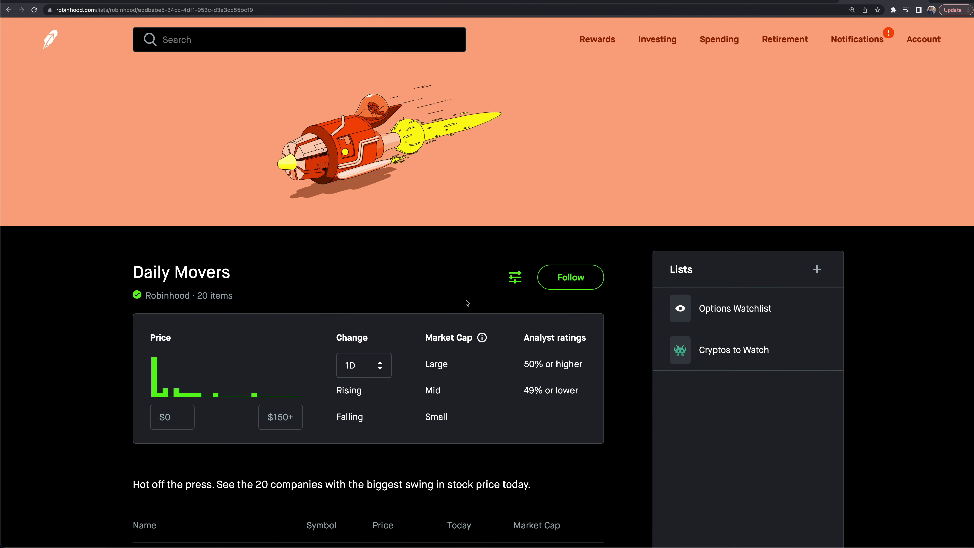
pyautogui.click(349, 390)
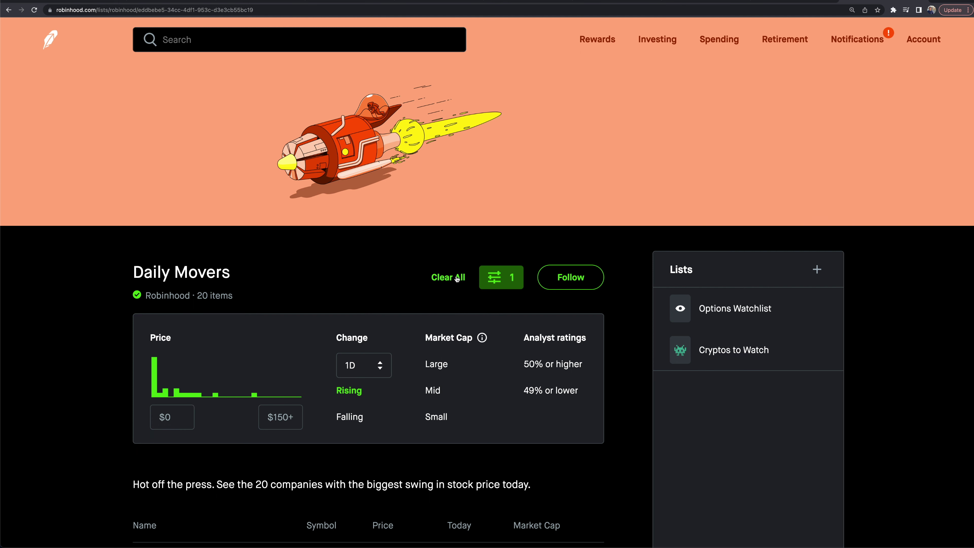
pyautogui.click(509, 280)
# Scroll through the filtered movers, then go back to the home dashboard.
pyautogui.scroll(-2, 576, 355)
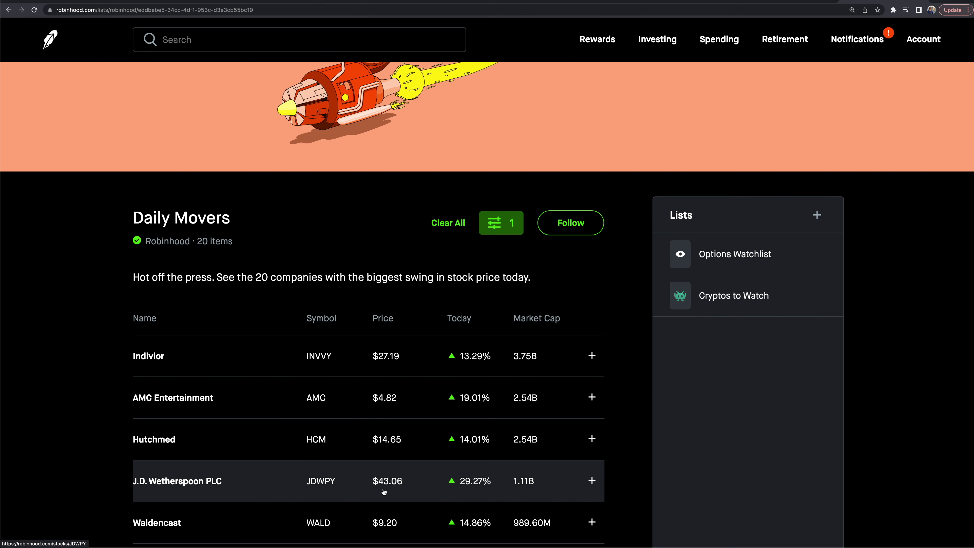
pyautogui.scroll(-2, 365, 492)
pyautogui.scroll(-2, 457, 441)
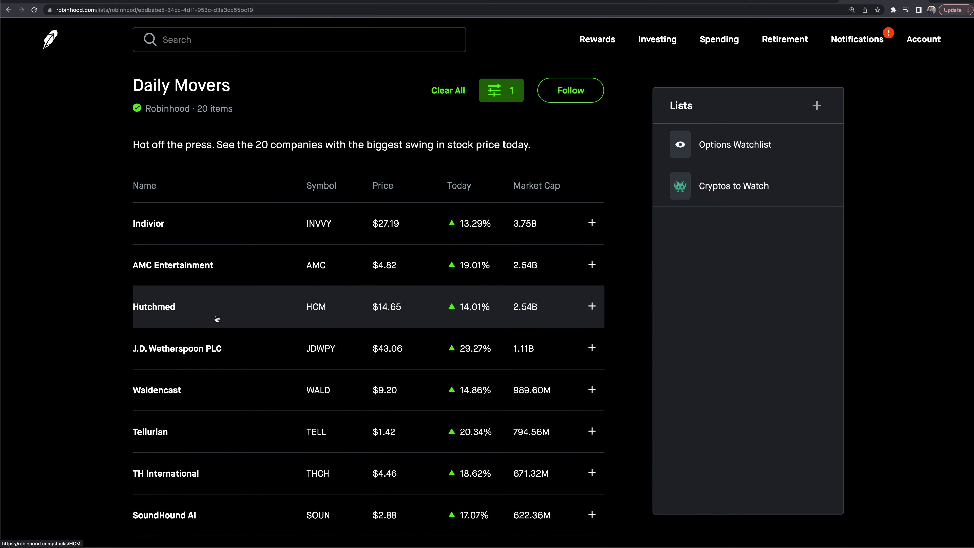
pyautogui.scroll(5, 244, 325)
pyautogui.click(8, 10)
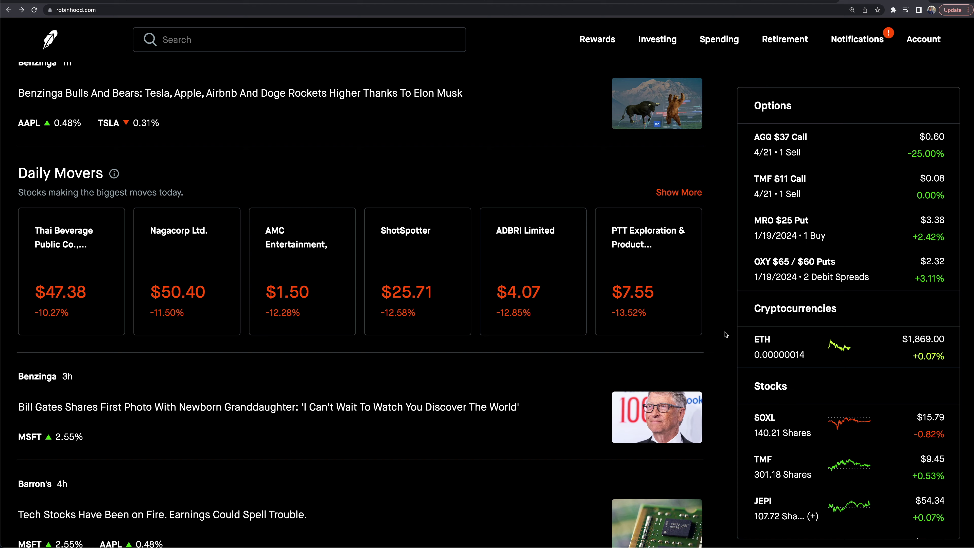
pyautogui.scroll(-2, 726, 335)
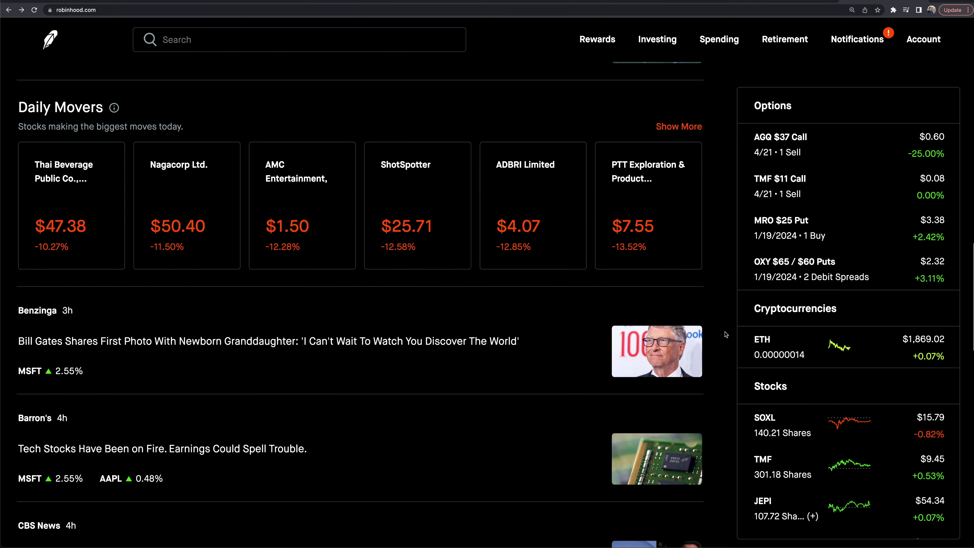
pyautogui.scroll(-14, 178, 355)
pyautogui.scroll(-20, 178, 354)
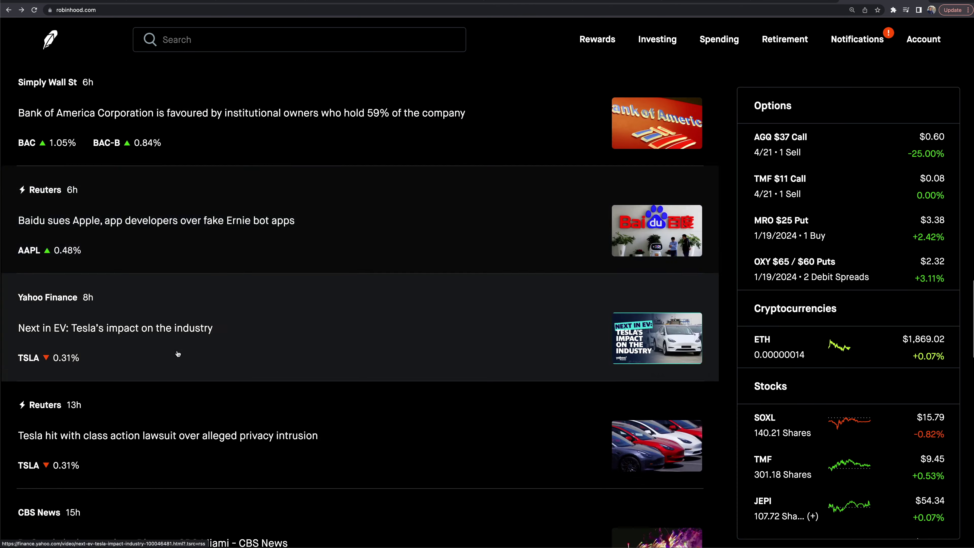
pyautogui.scroll(-6, 178, 354)
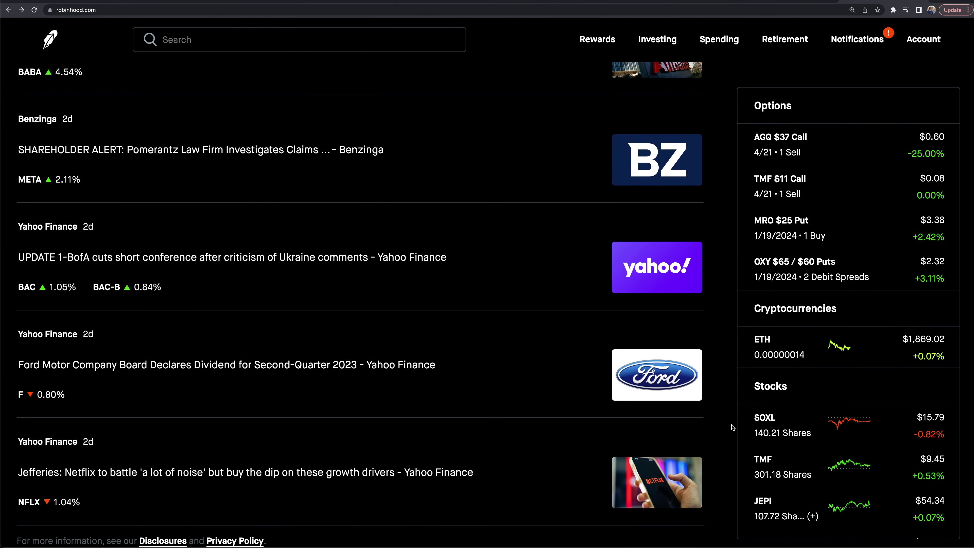
pyautogui.scroll(20, 569, 515)
pyautogui.scroll(15, 394, 545)
pyautogui.scroll(-10, 786, 172)
pyautogui.scroll(10, 820, 385)
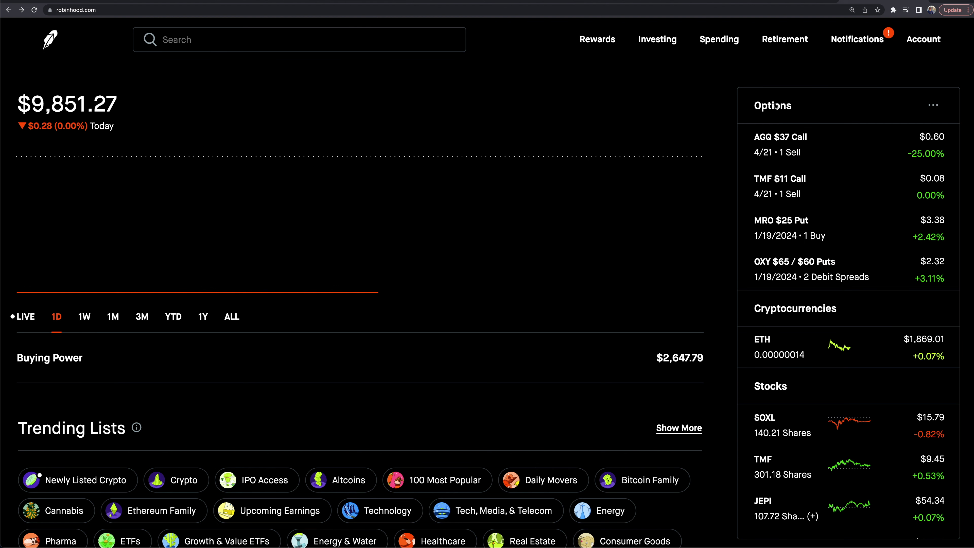
pyautogui.click(936, 106)
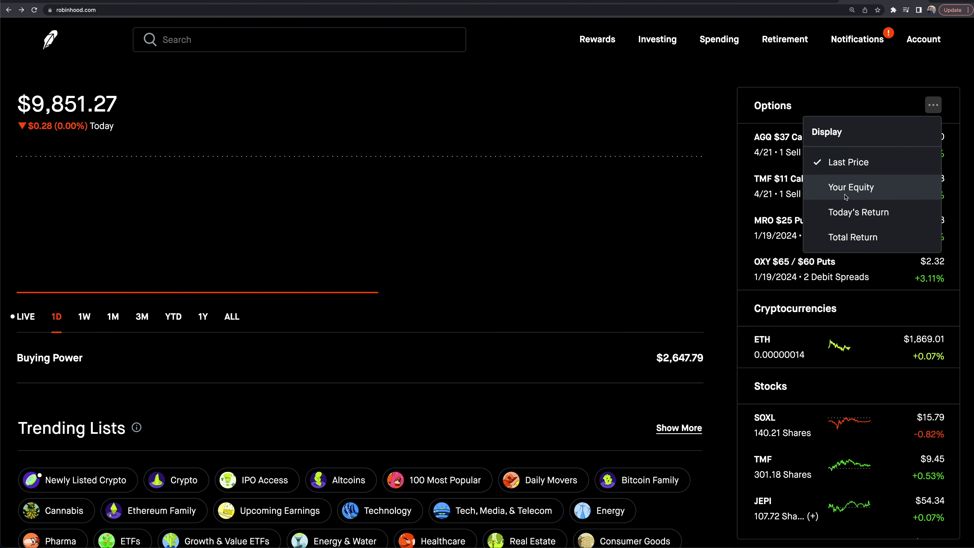
pyautogui.click(861, 74)
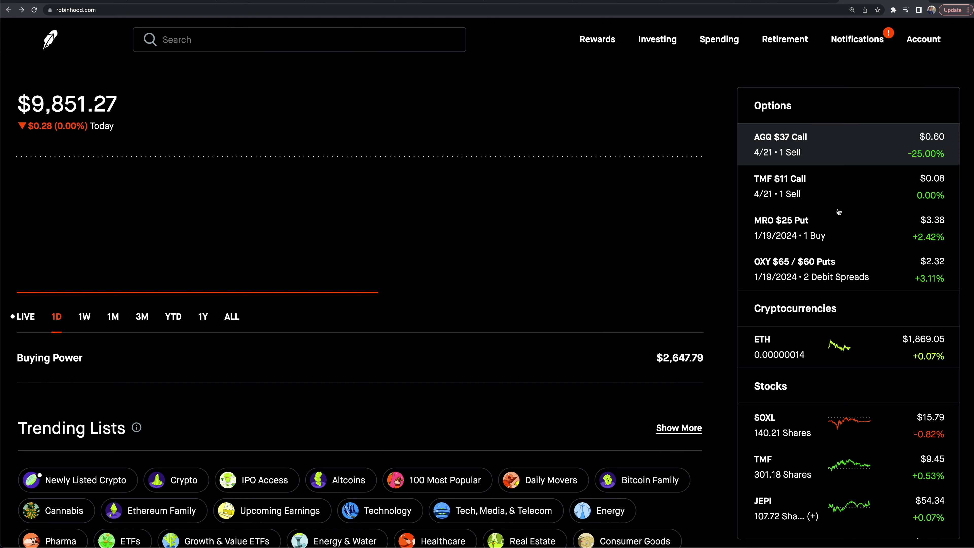
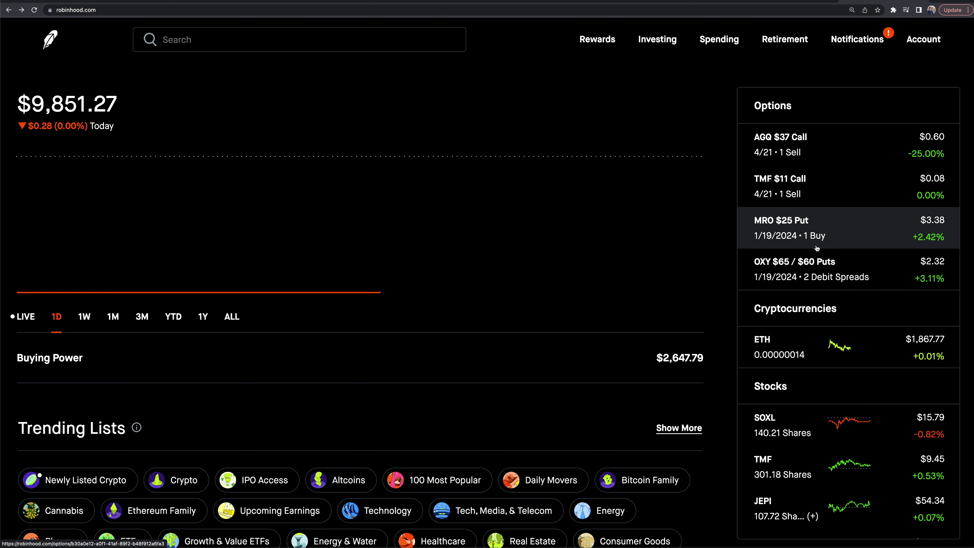
# Open the Ethereum holding's page and review its quantity, diversity and $0.00 equity stats.
pyautogui.scroll(-2, 836, 255)
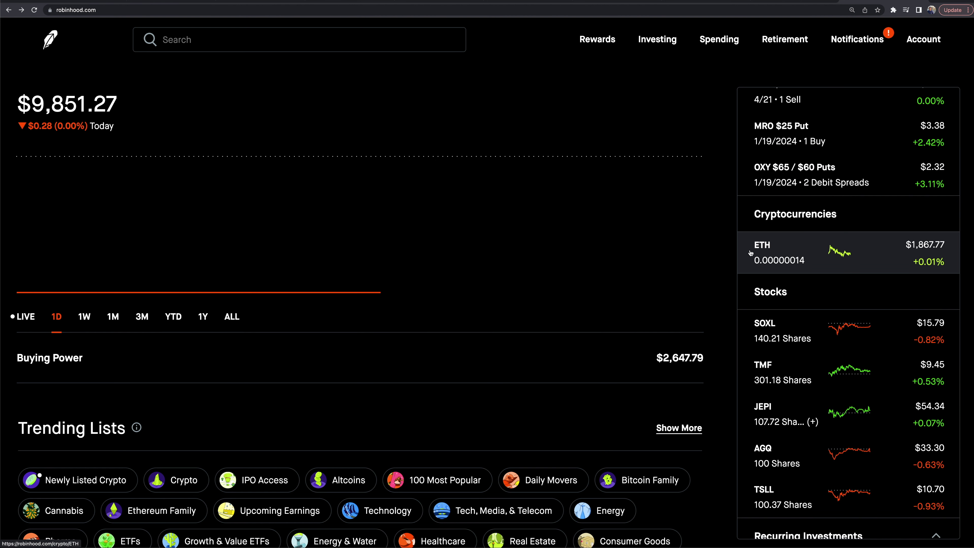
pyautogui.click(855, 261)
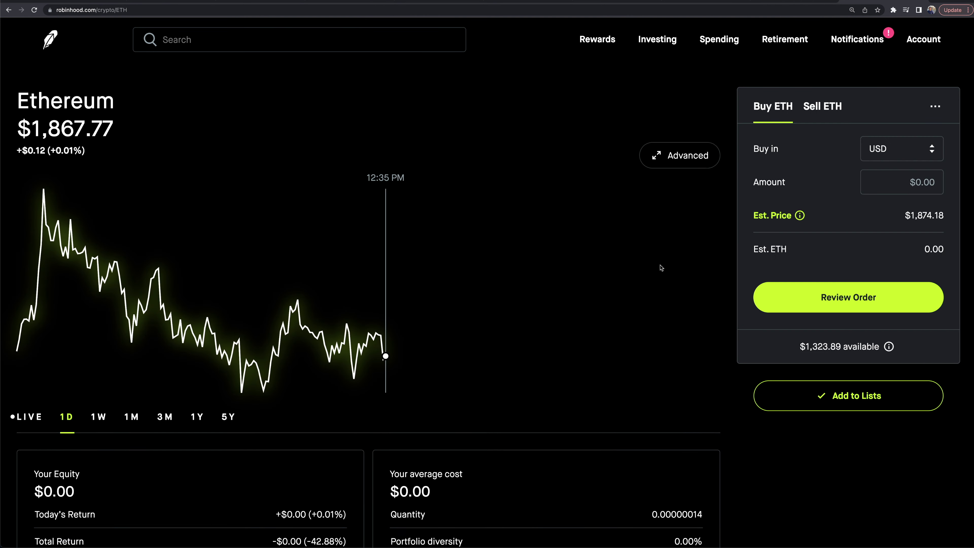
pyautogui.scroll(-2, 661, 267)
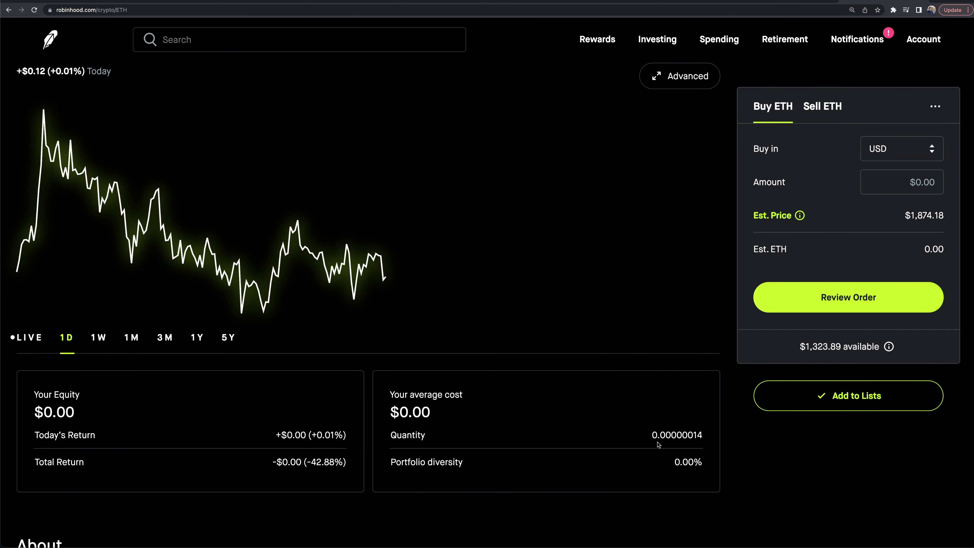
pyautogui.moveTo(651, 438); pyautogui.dragTo(707, 442)
pyautogui.scroll(1, 706, 430)
pyautogui.scroll(1, 706, 431)
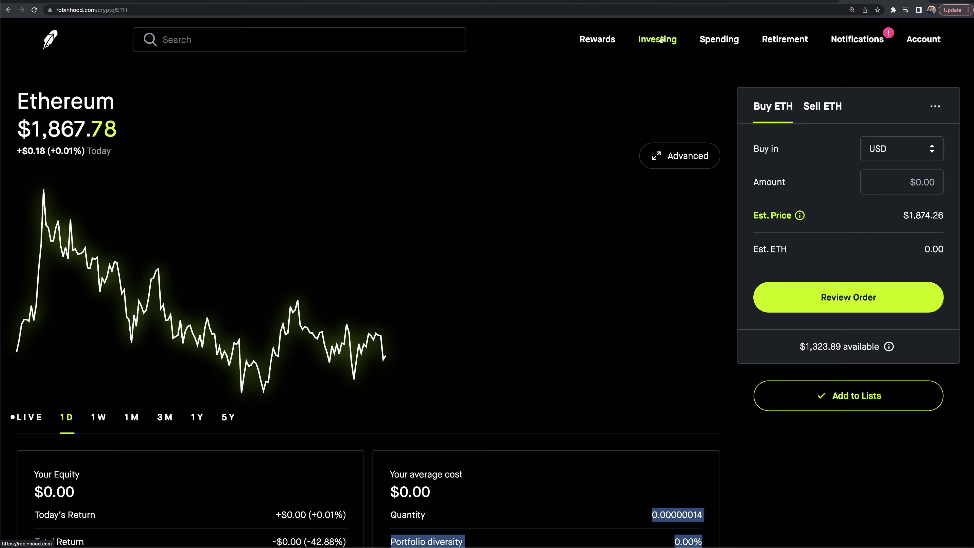
pyautogui.scroll(-3, 345, 230)
pyautogui.click(64, 363)
pyautogui.tripleClick(64, 362)
pyautogui.scroll(2, 457, 320)
pyautogui.scroll(-3, 681, 244)
pyautogui.moveTo(653, 341); pyautogui.dragTo(705, 41)
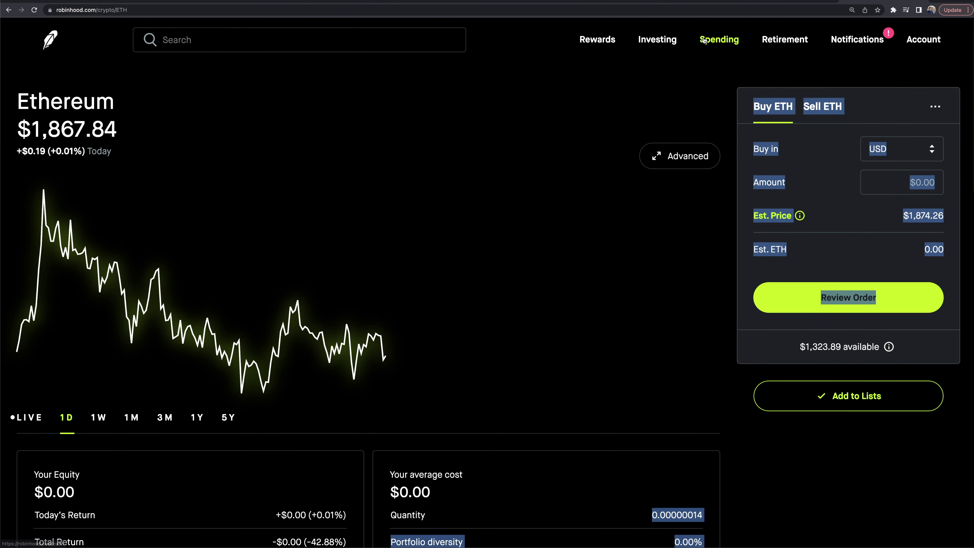
# Return to the investing home page and open the JEPI stock page.
pyautogui.click(656, 39)
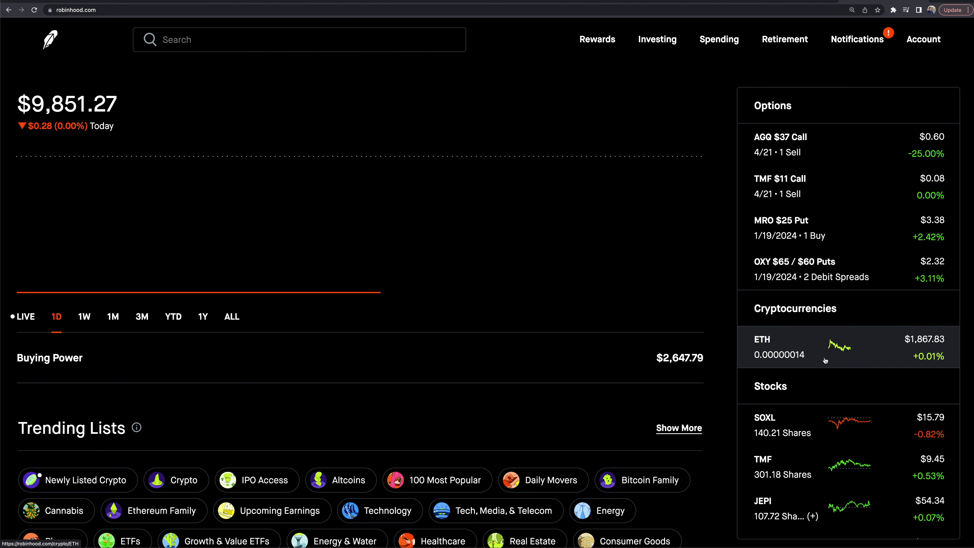
pyautogui.scroll(-3, 825, 360)
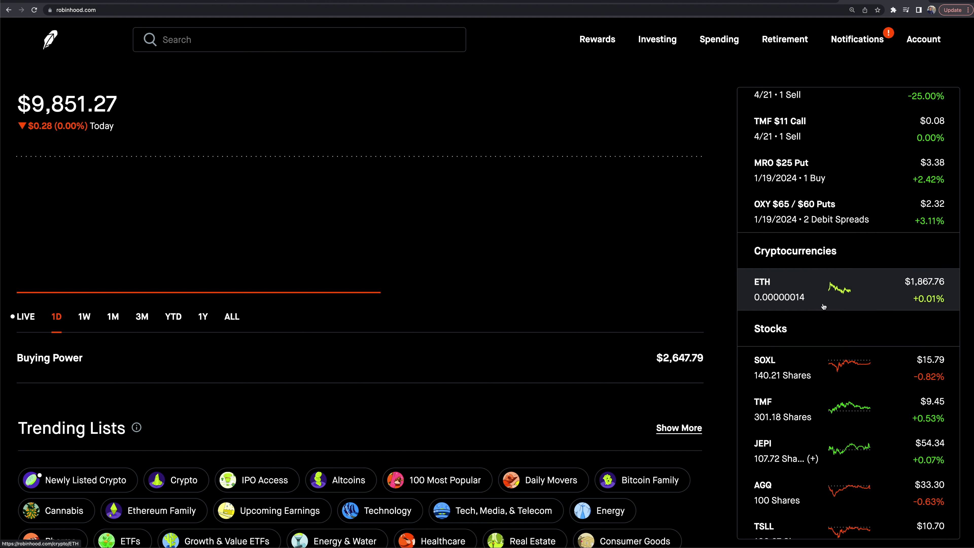
pyautogui.scroll(-5, 824, 306)
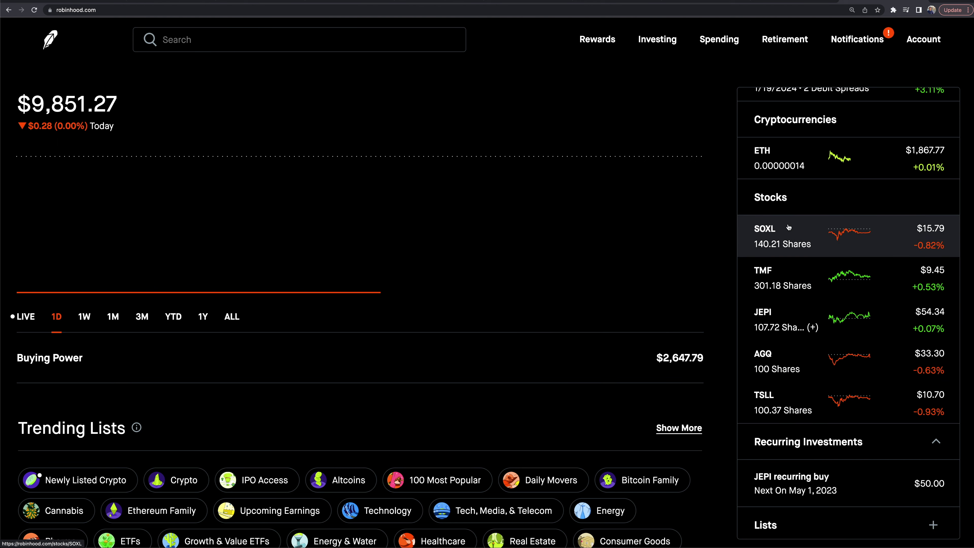
pyautogui.scroll(7, 789, 227)
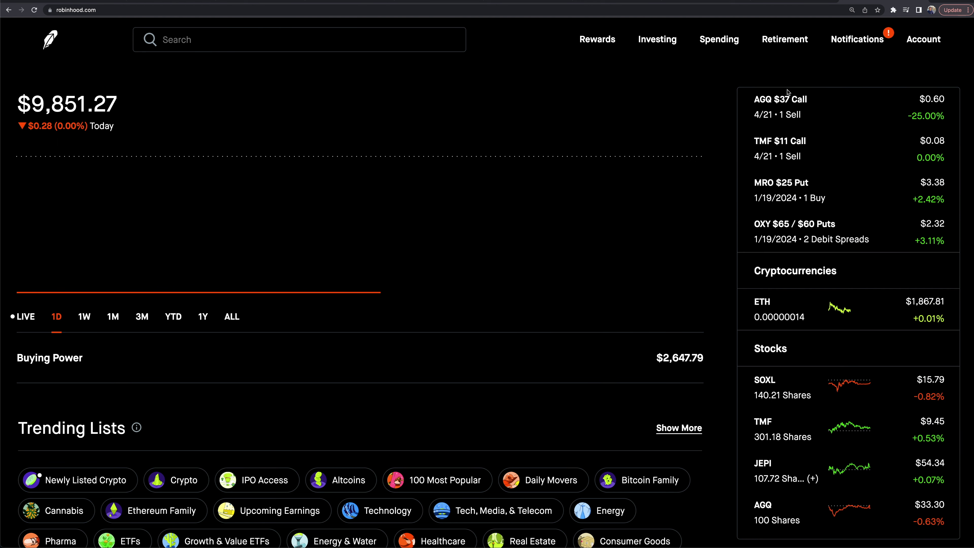
pyautogui.scroll(-3, 802, 185)
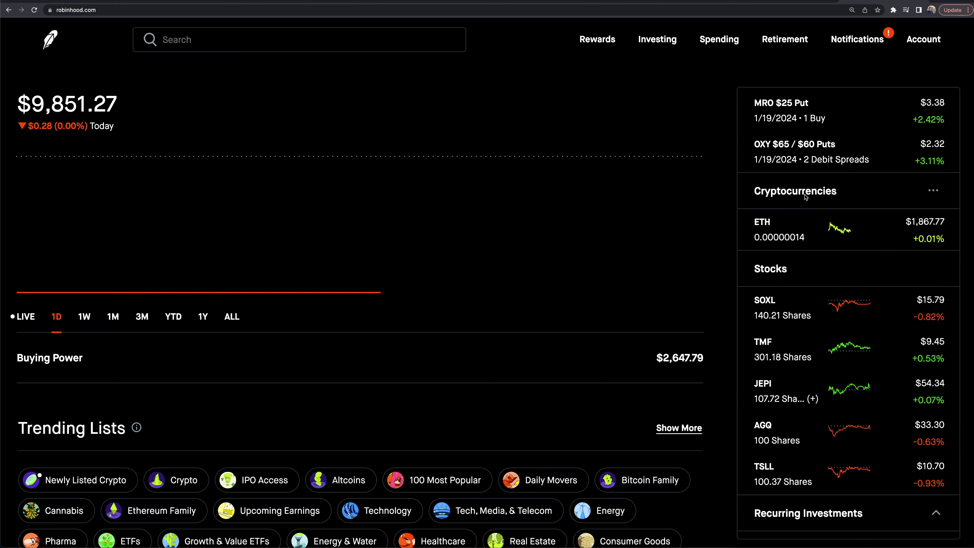
pyautogui.click(788, 390)
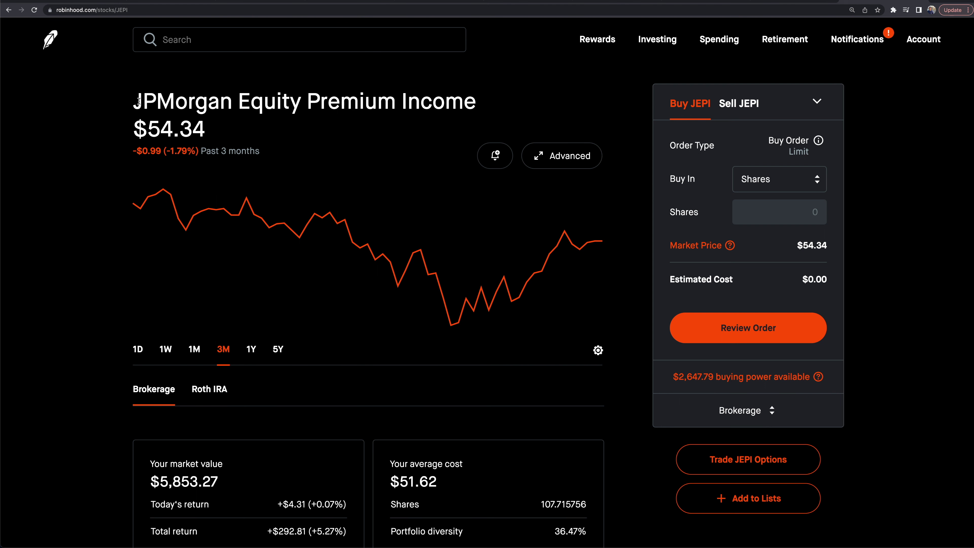
# Review the JEPI page's fund name and the position's share count and diversity.
pyautogui.moveTo(135, 101); pyautogui.dragTo(476, 111)
pyautogui.scroll(-2, 476, 110)
pyautogui.scroll(2, 476, 111)
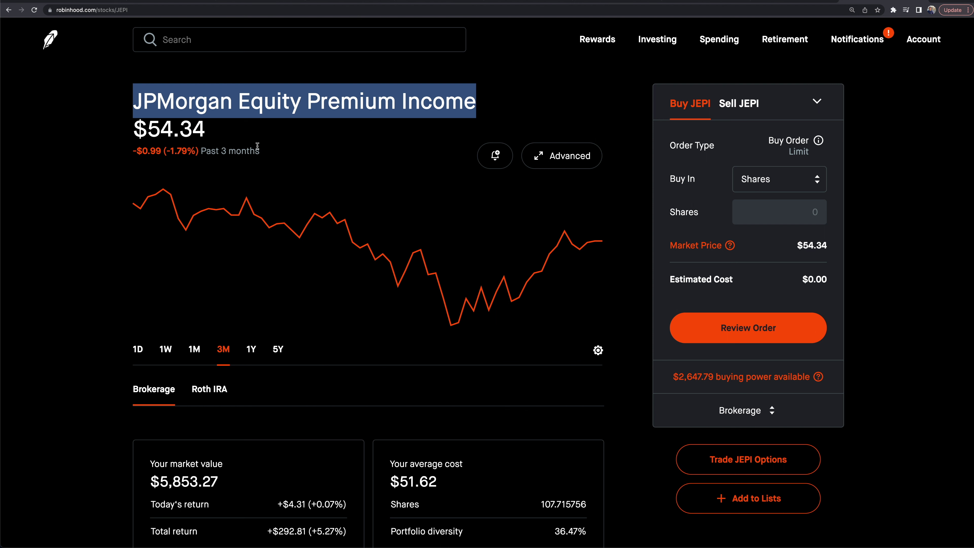
pyautogui.scroll(-2, 240, 250)
pyautogui.moveTo(152, 415); pyautogui.dragTo(224, 414)
pyautogui.scroll(1, 225, 413)
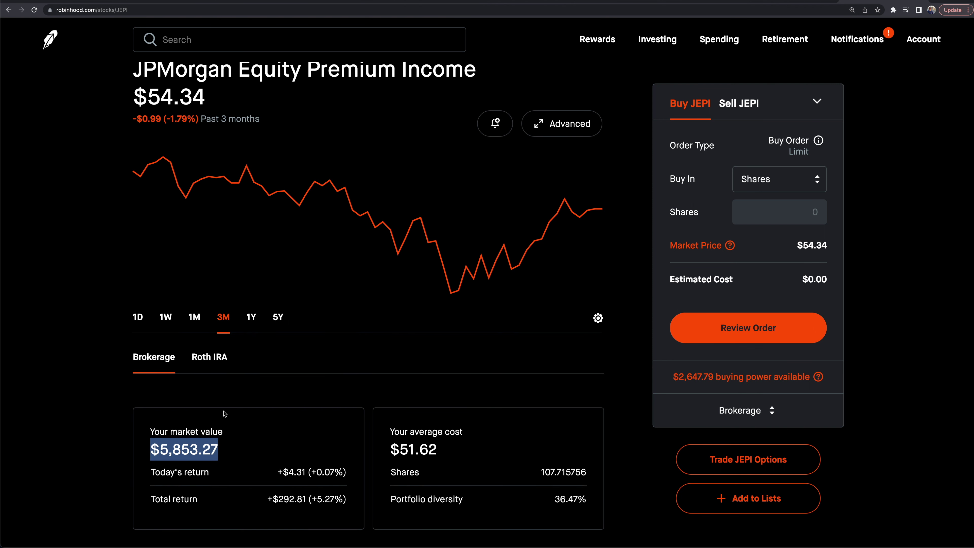
pyautogui.moveTo(544, 471); pyautogui.dragTo(592, 475)
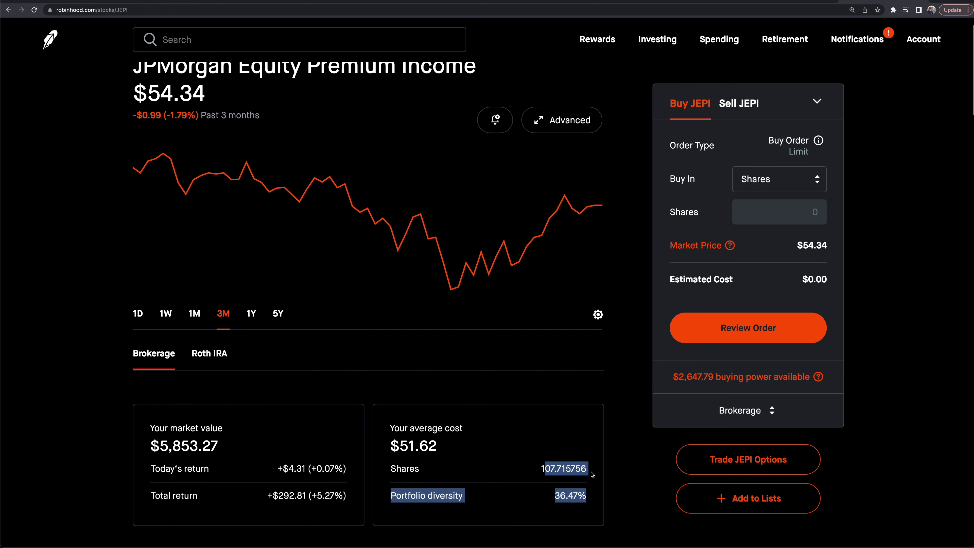
pyautogui.click(568, 474)
pyautogui.scroll(-1, 561, 469)
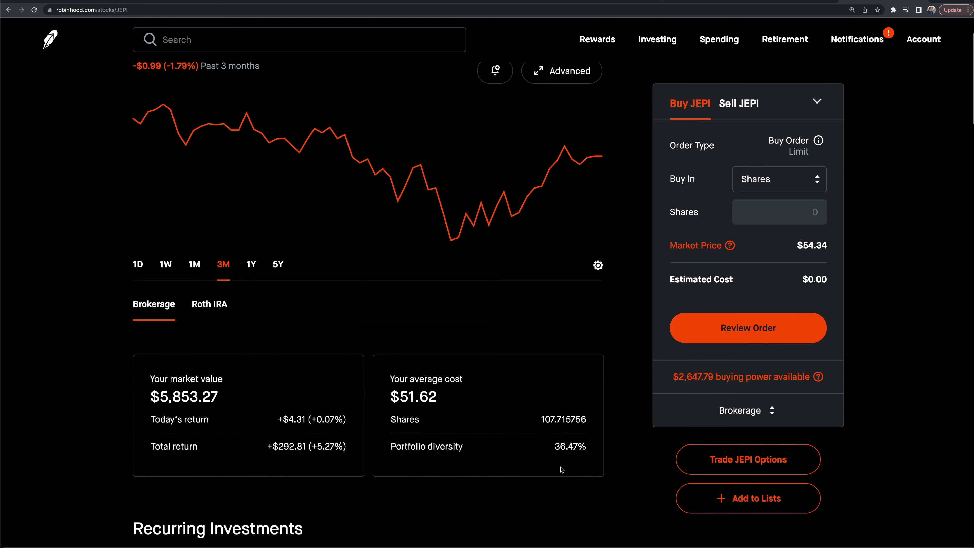
pyautogui.scroll(1, 561, 469)
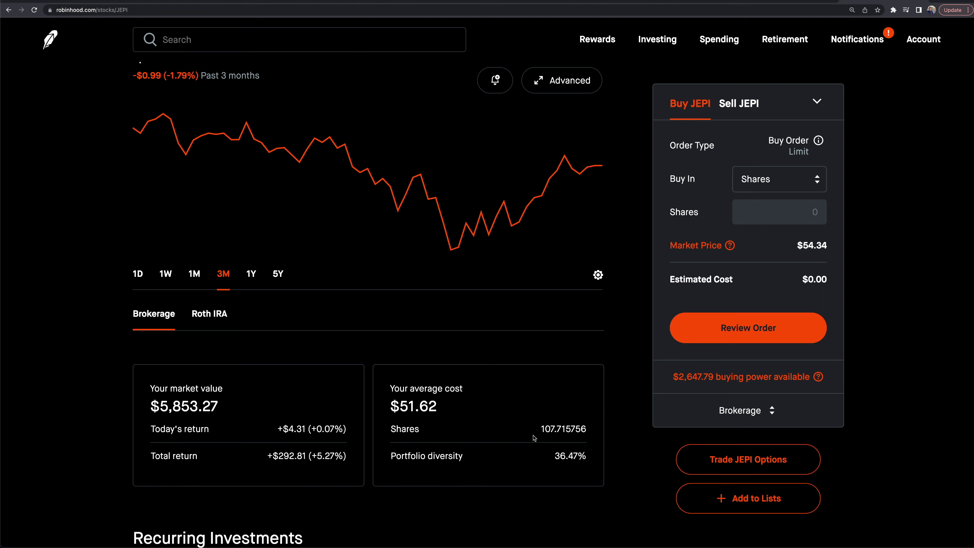
pyautogui.scroll(2, 534, 438)
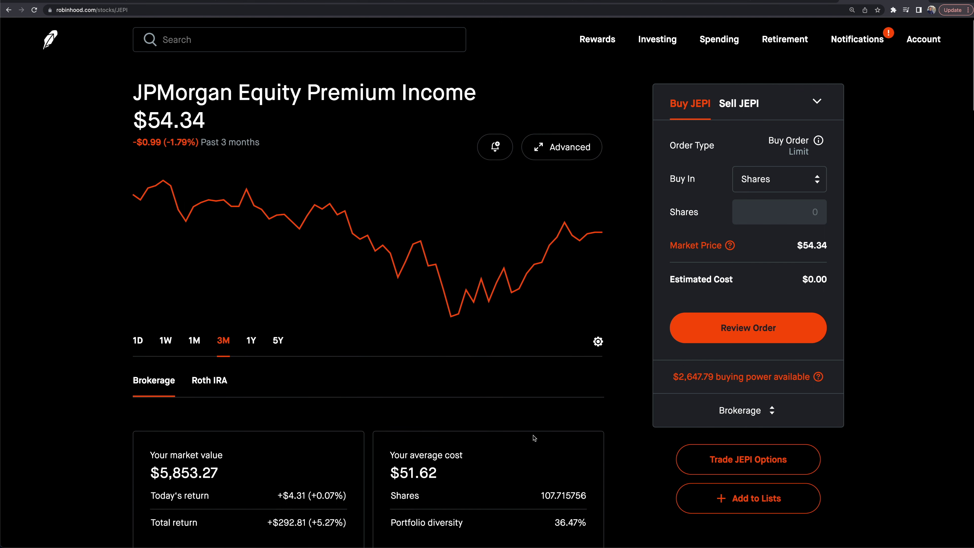
pyautogui.moveTo(134, 100); pyautogui.dragTo(491, 99)
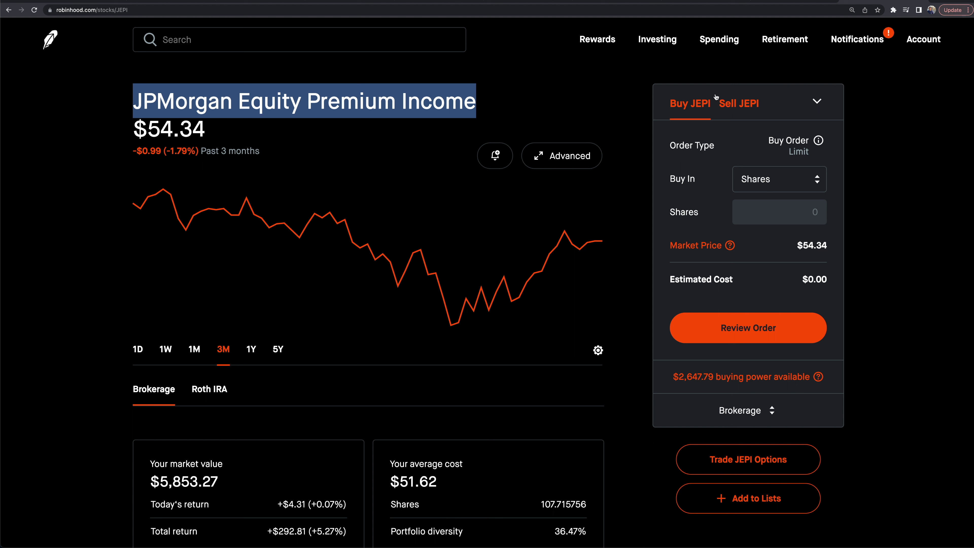
pyautogui.click(697, 106)
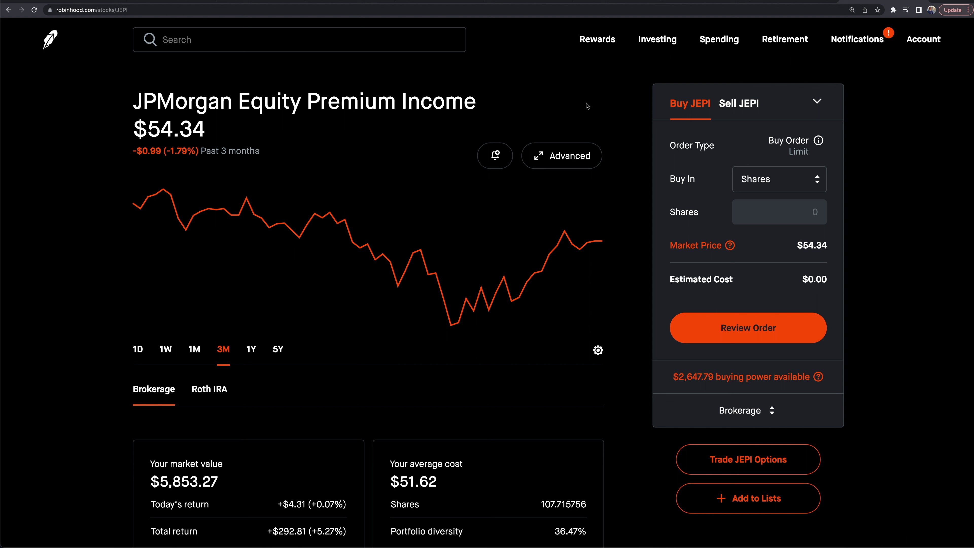
# Review JEPI's today's return and the +$292.81 (+5.27%) total return.
pyautogui.scroll(-3, 368, 269)
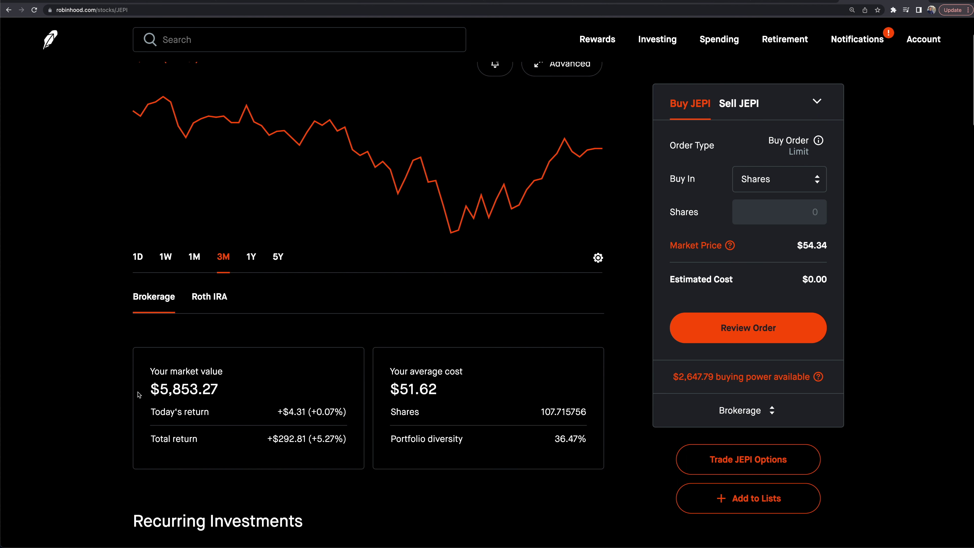
pyautogui.moveTo(140, 390); pyautogui.dragTo(234, 396)
pyautogui.scroll(-1, 235, 396)
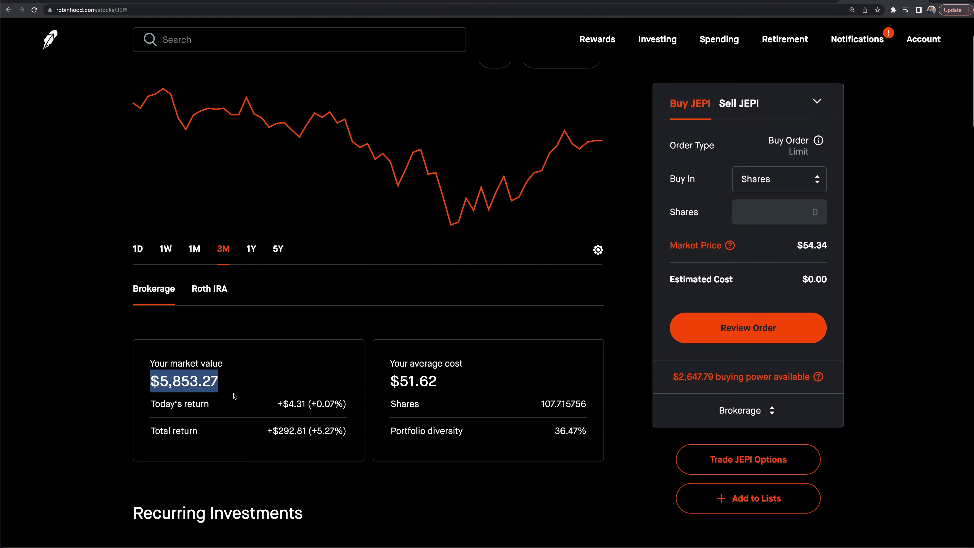
pyautogui.moveTo(150, 403); pyautogui.dragTo(353, 408)
pyautogui.click(352, 404)
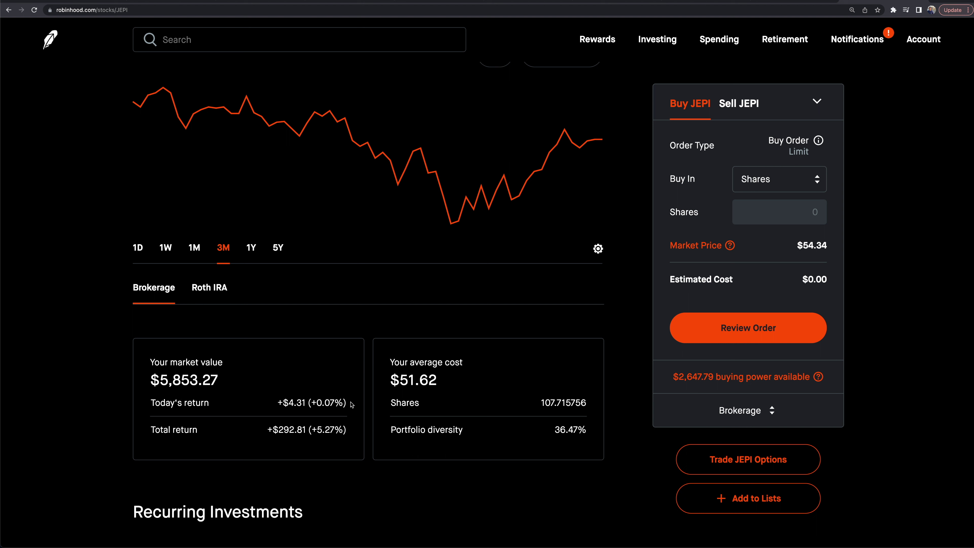
pyautogui.moveTo(155, 430); pyautogui.dragTo(308, 430)
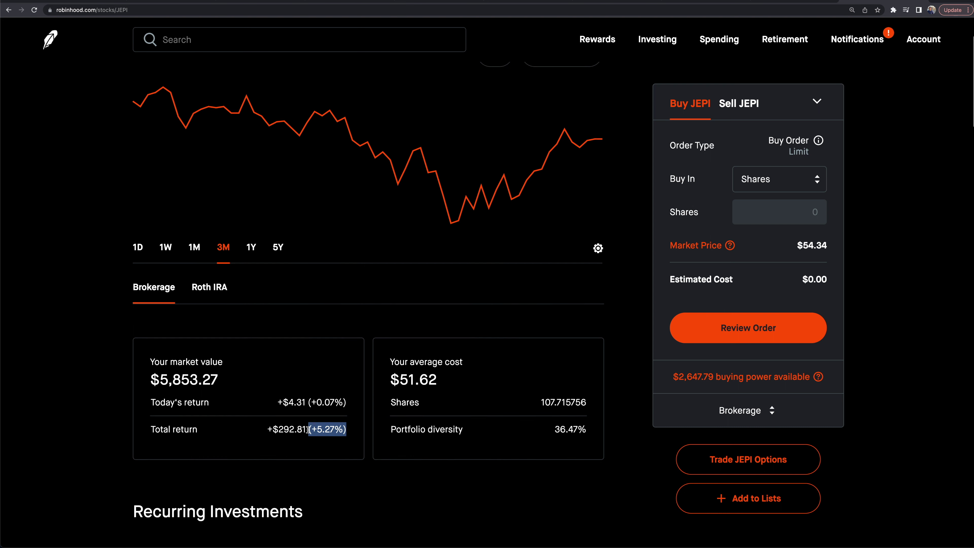
pyautogui.scroll(3, 326, 384)
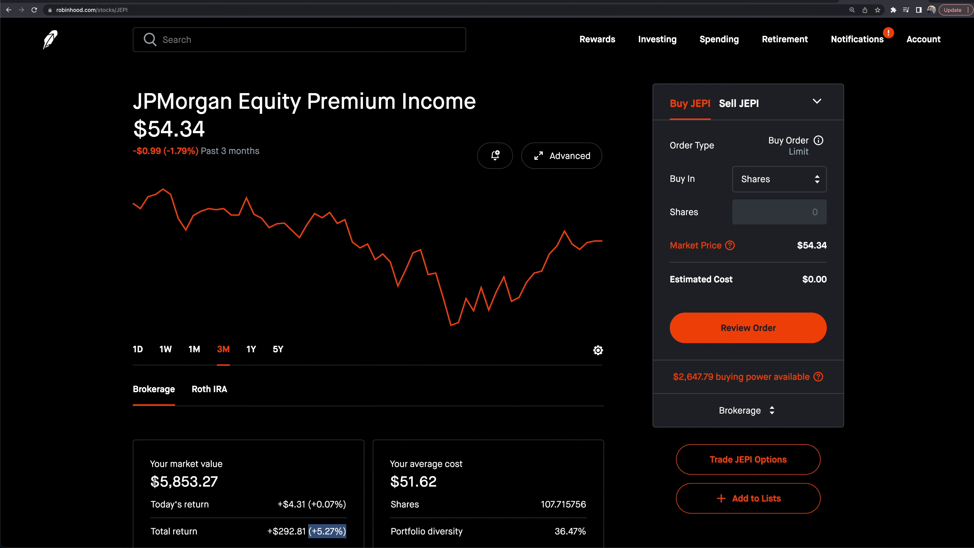
pyautogui.scroll(-1, 153, 481)
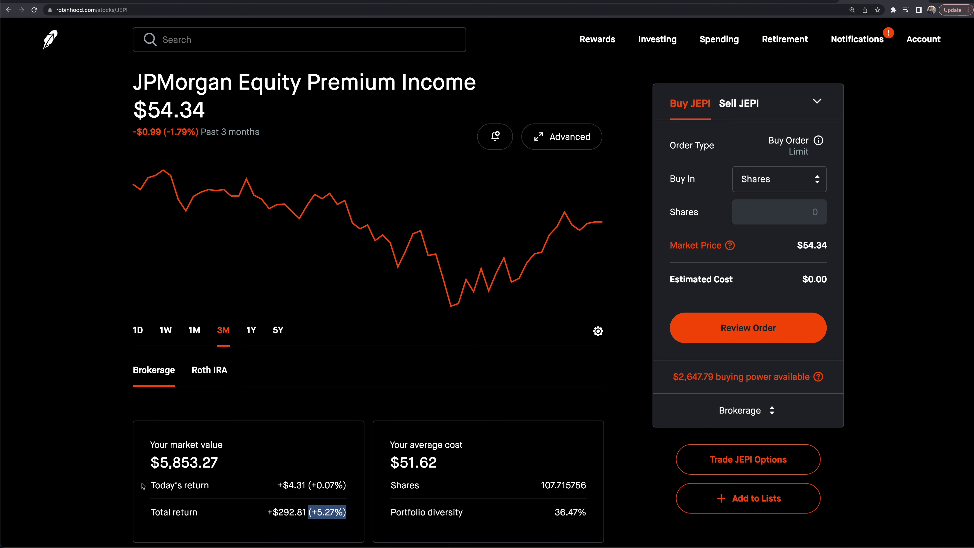
pyautogui.scroll(-3, 143, 487)
pyautogui.click(291, 480)
pyautogui.moveTo(269, 462); pyautogui.dragTo(346, 462)
# Check the position's 107.715756 shares and 36.47% portfolio diversity.
pyautogui.scroll(-1, 409, 388)
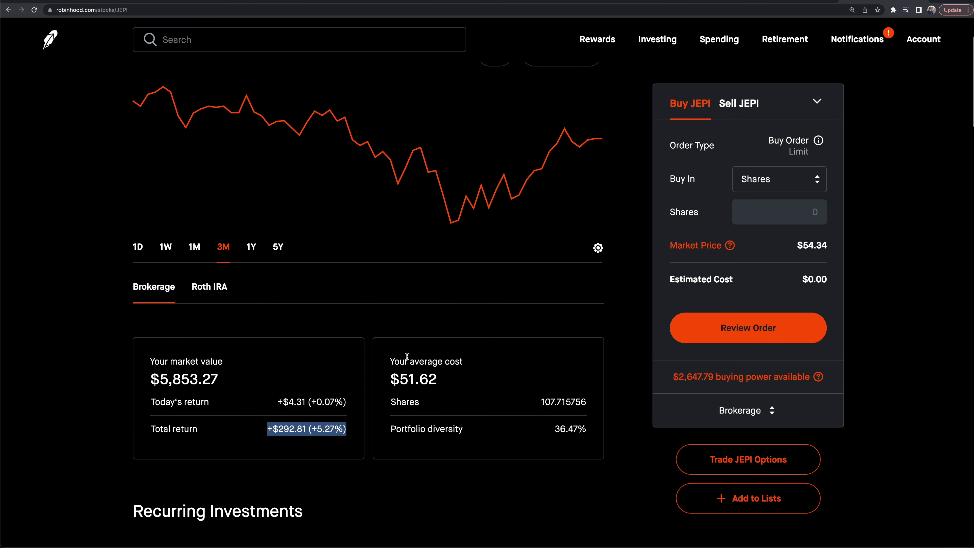
pyautogui.moveTo(390, 362); pyautogui.dragTo(404, 388)
pyautogui.scroll(3, 460, 432)
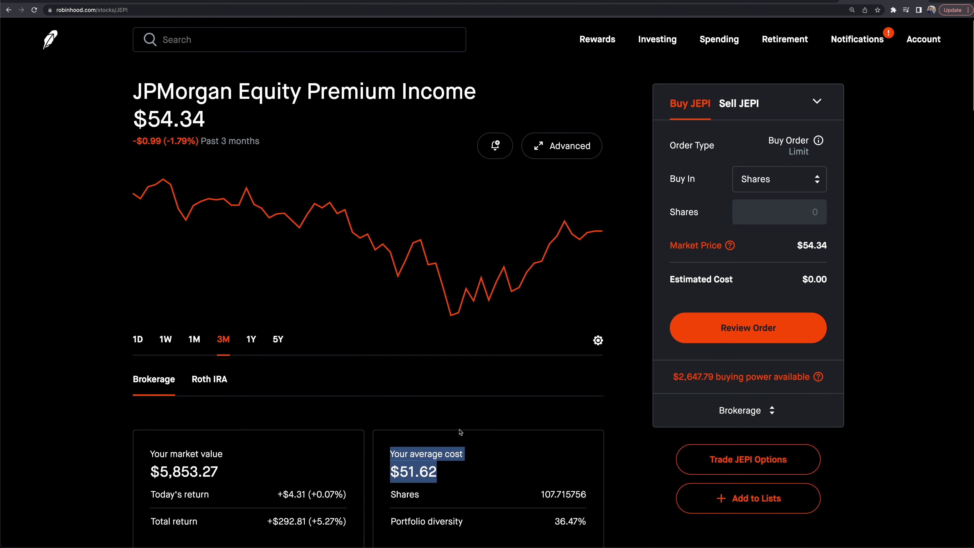
pyautogui.scroll(-1, 484, 491)
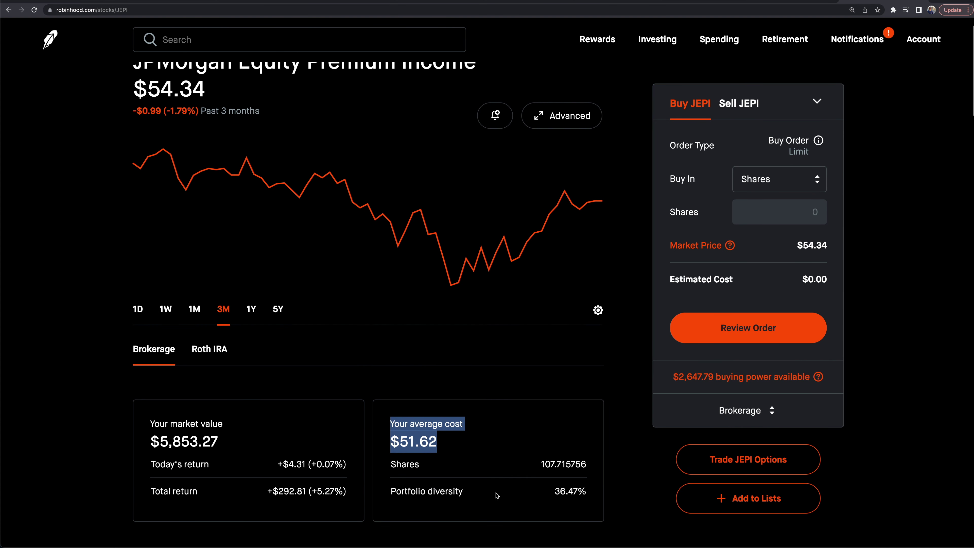
pyautogui.moveTo(540, 465); pyautogui.dragTo(594, 467)
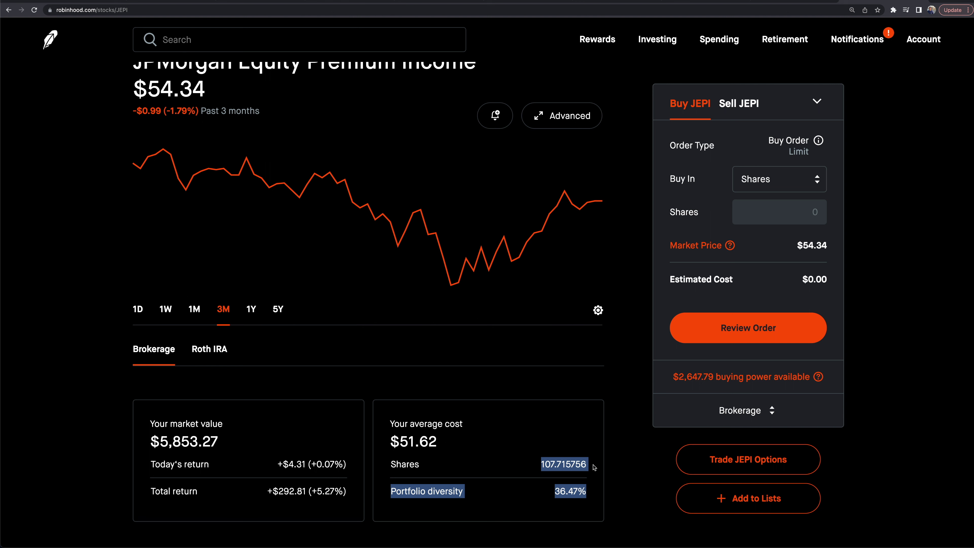
pyautogui.doubleClick(574, 467)
pyautogui.scroll(-1, 568, 434)
pyautogui.click(568, 435)
pyautogui.scroll(-1, 567, 446)
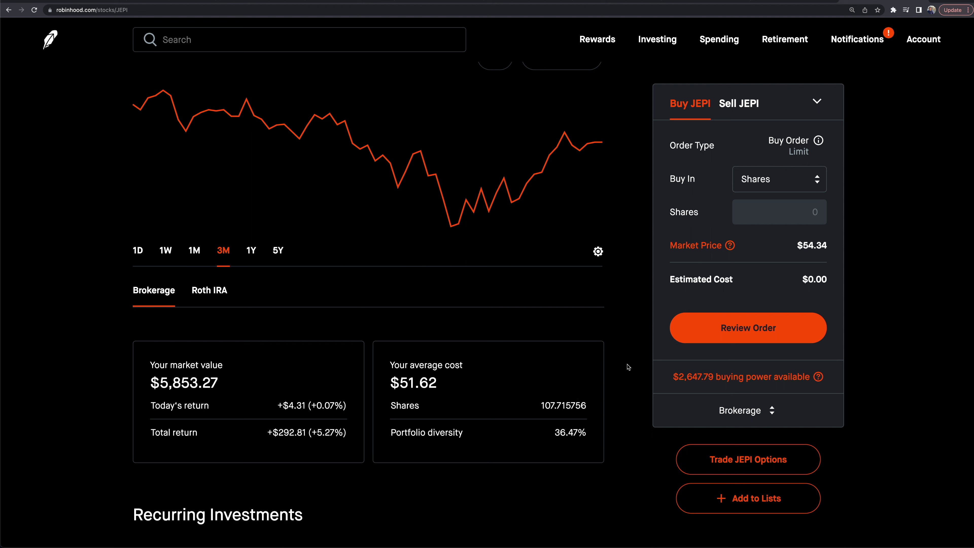
pyautogui.click(777, 184)
pyautogui.click(765, 206)
pyautogui.click(762, 186)
pyautogui.click(762, 231)
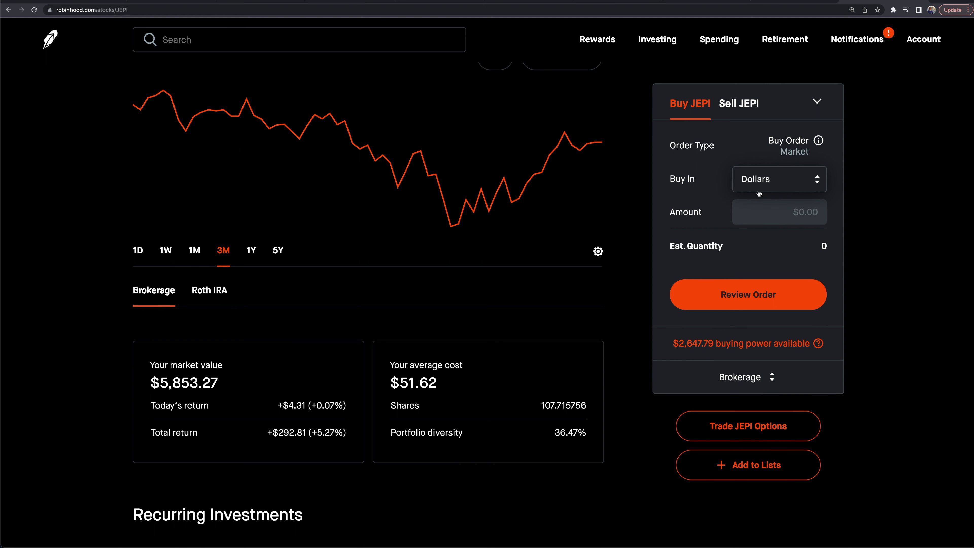
pyautogui.click(787, 207)
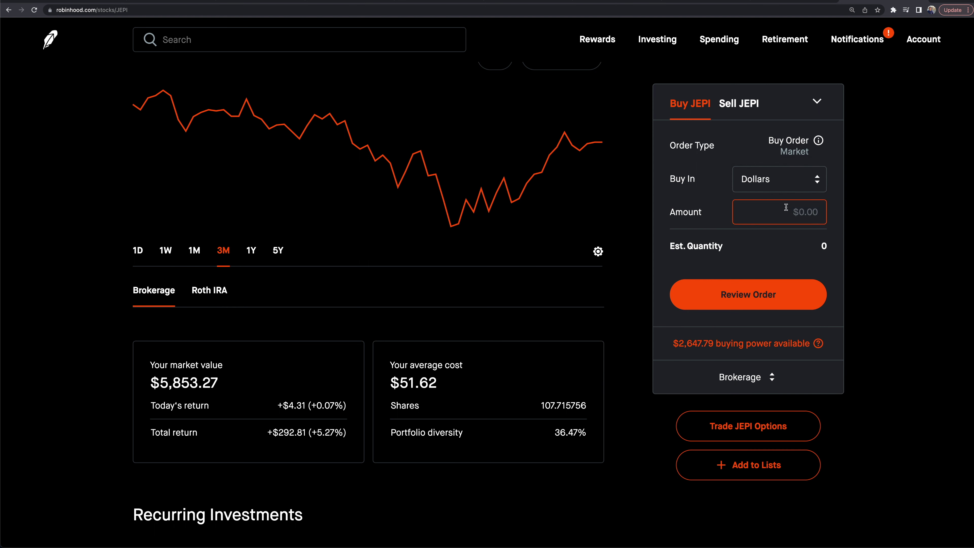
pyautogui.write('5')
pyautogui.click(836, 212)
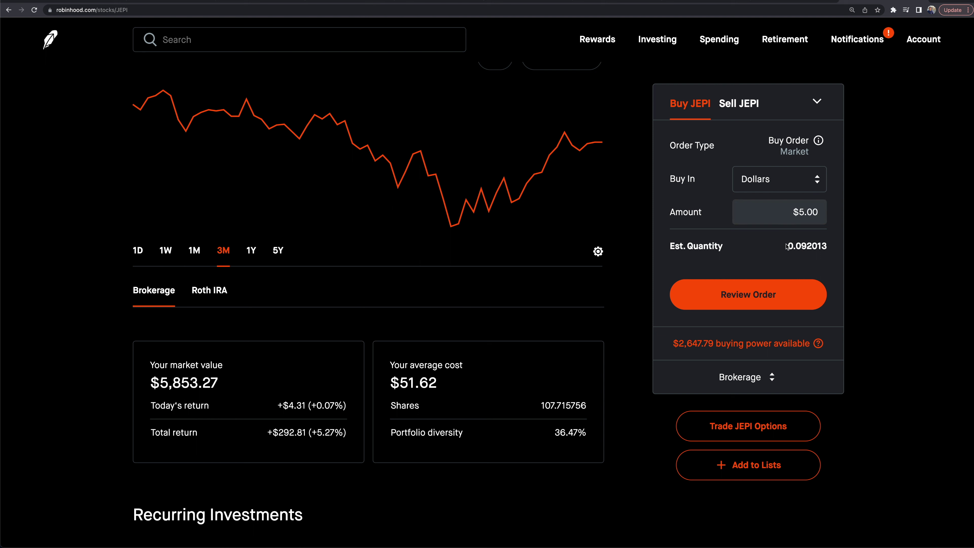
pyautogui.moveTo(787, 246); pyautogui.dragTo(813, 246)
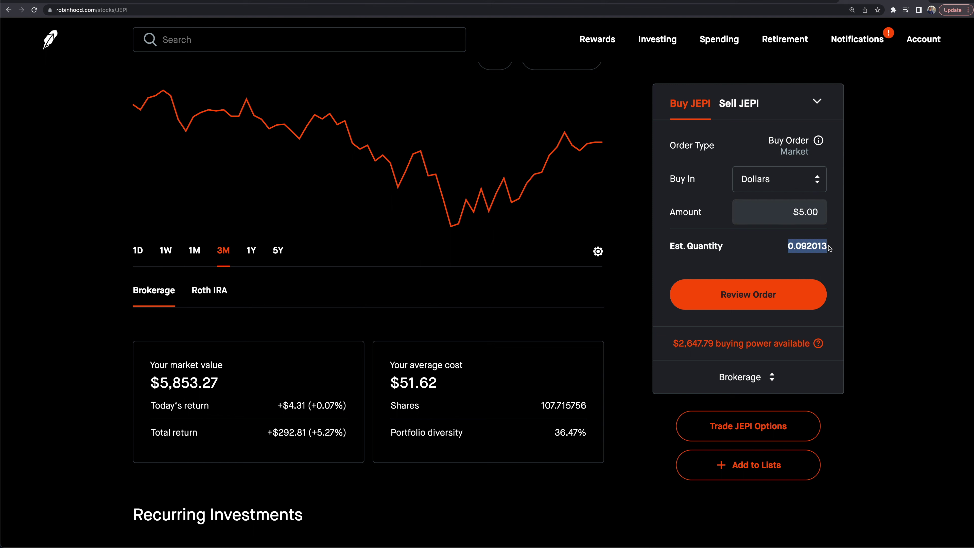
pyautogui.click(838, 247)
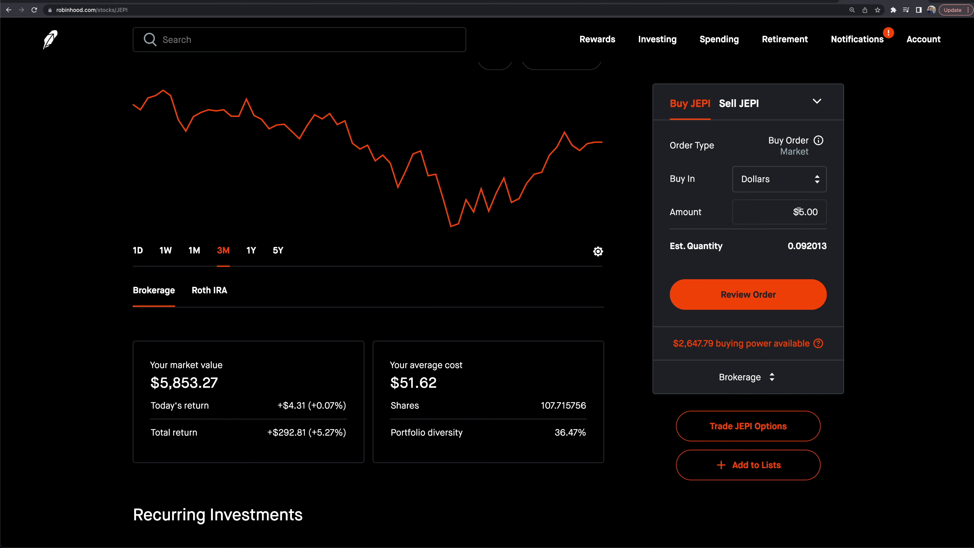
pyautogui.click(778, 179)
pyautogui.click(772, 204)
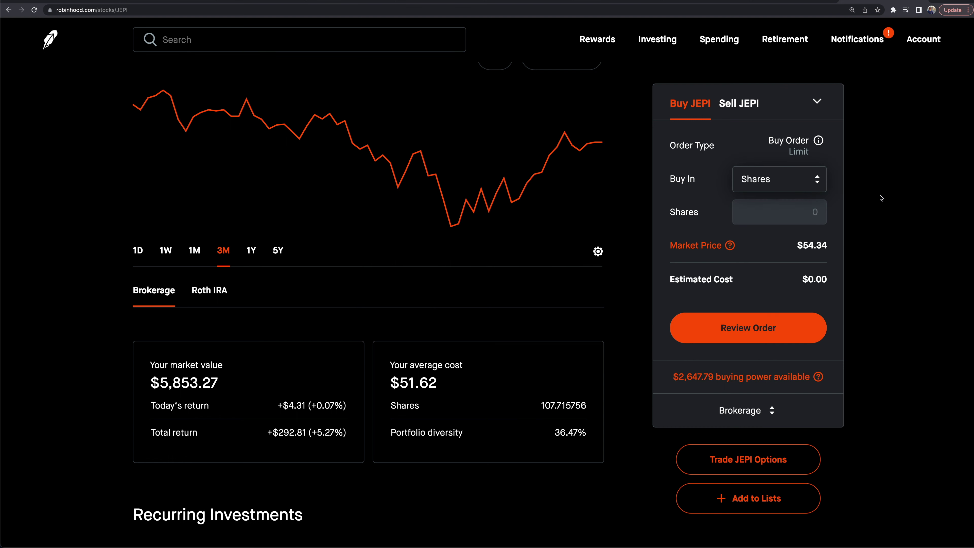
pyautogui.click(782, 182)
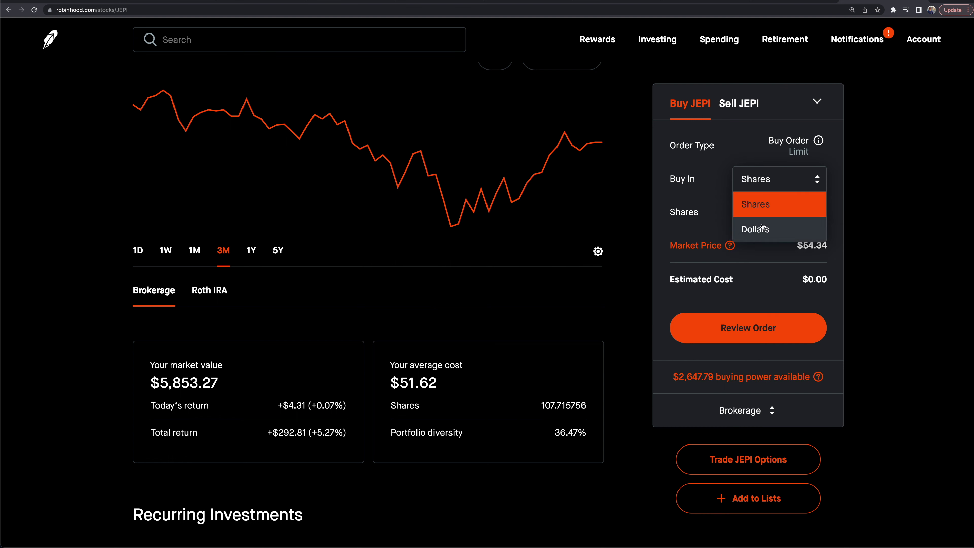
pyautogui.click(762, 227)
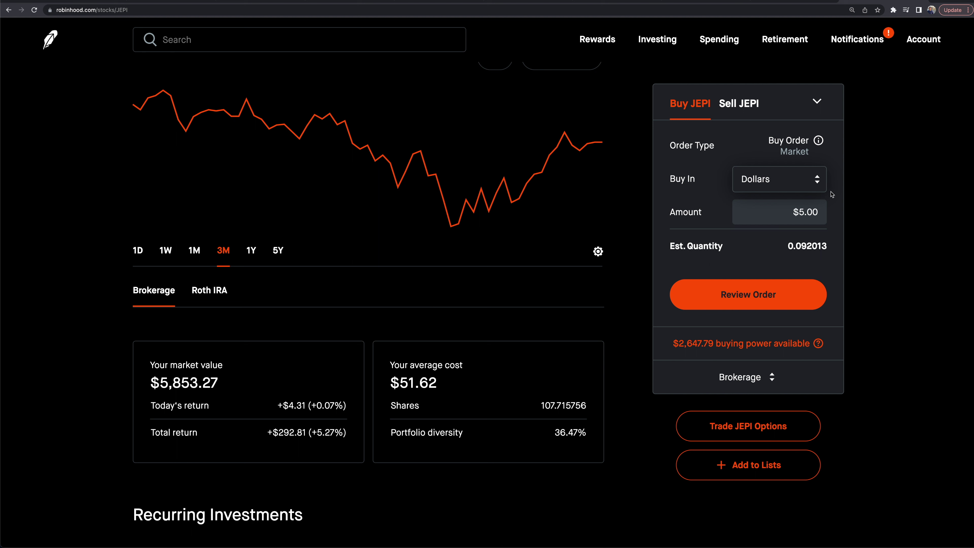
pyautogui.click(774, 185)
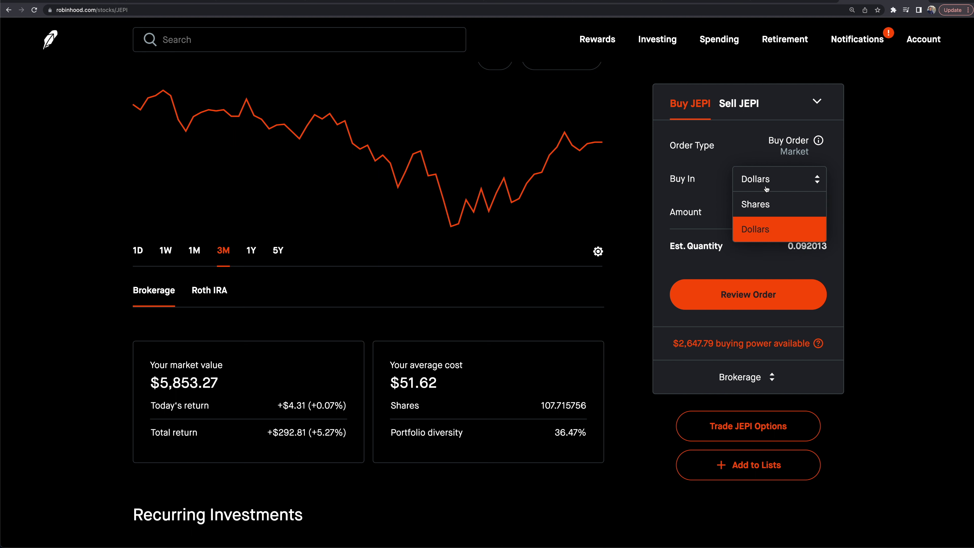
pyautogui.click(761, 202)
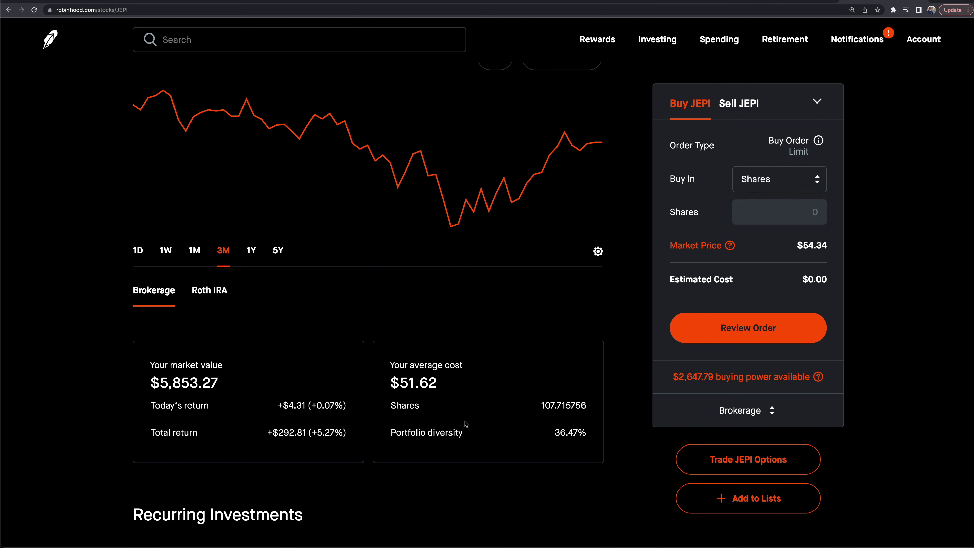
pyautogui.moveTo(556, 433); pyautogui.dragTo(591, 436)
pyautogui.scroll(-1, 592, 437)
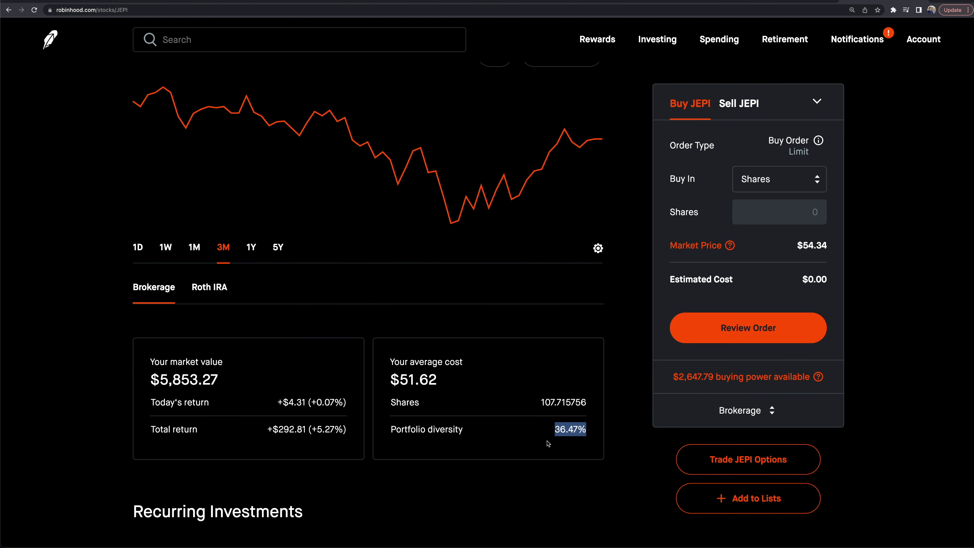
pyautogui.scroll(-1, 464, 420)
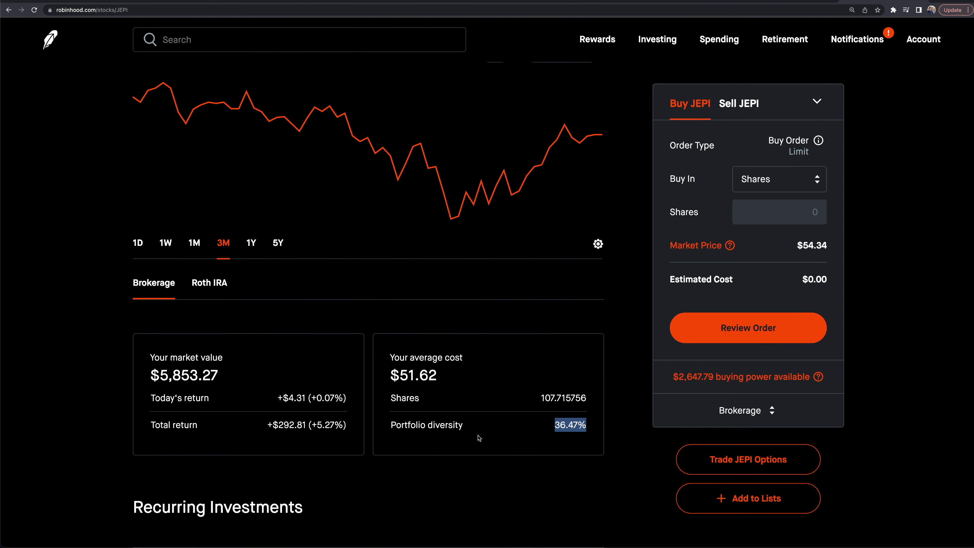
pyautogui.scroll(5, 479, 438)
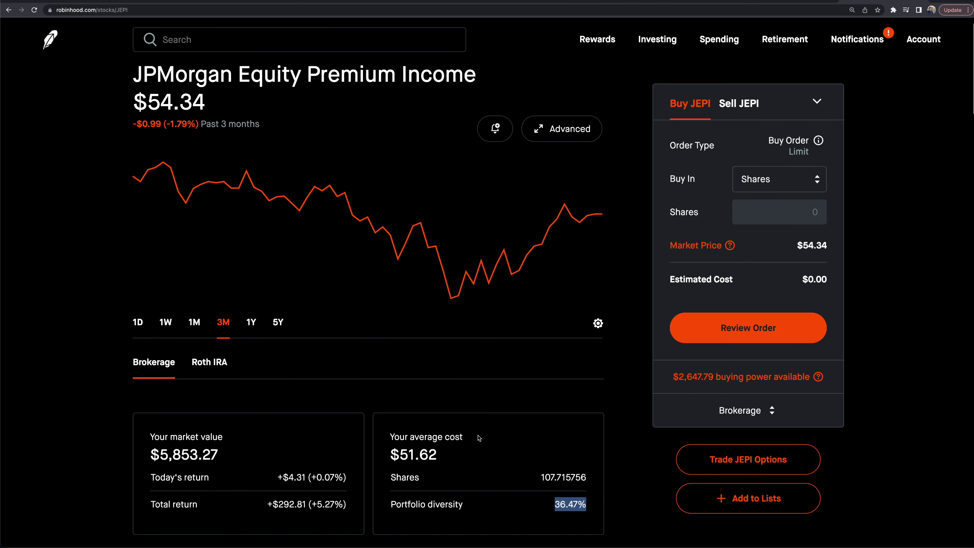
pyautogui.scroll(-5, 535, 192)
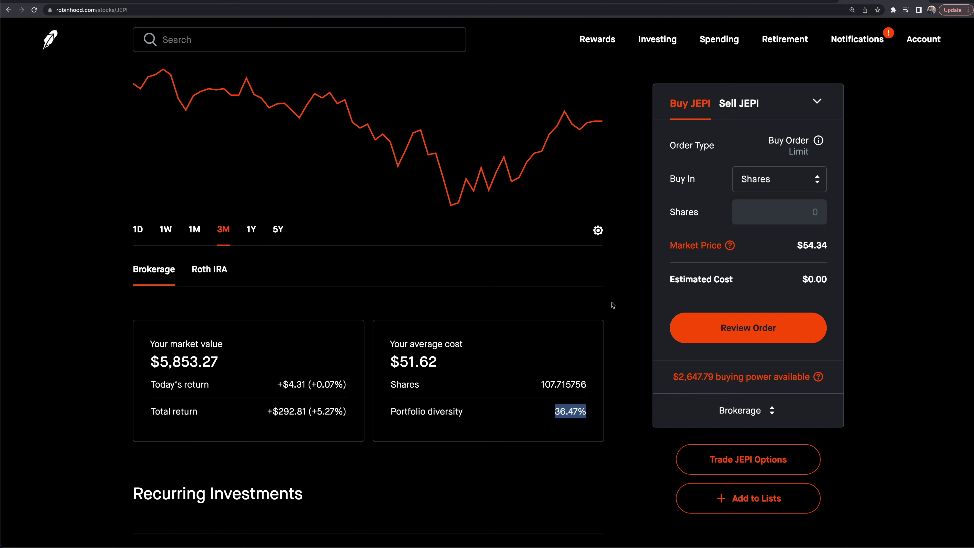
pyautogui.scroll(2, 631, 307)
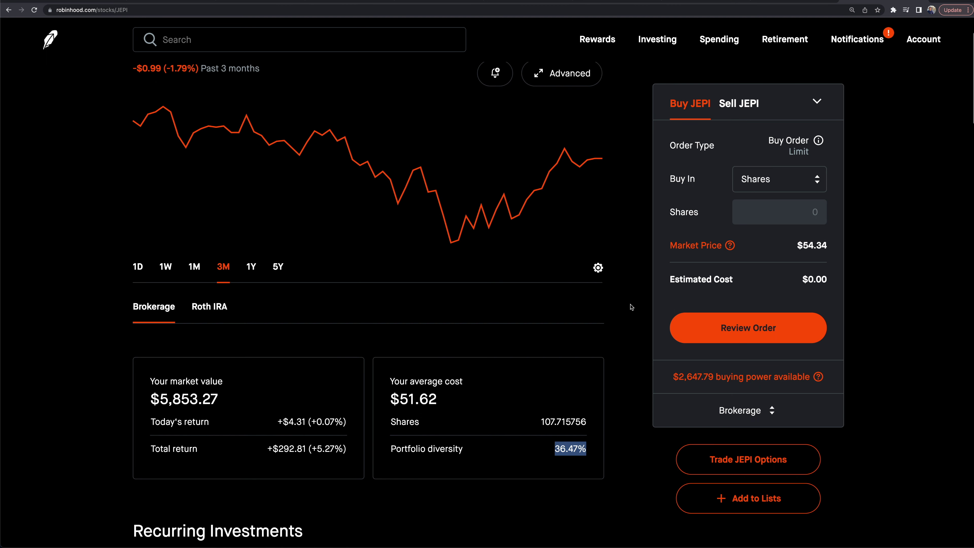
pyautogui.scroll(1, 631, 307)
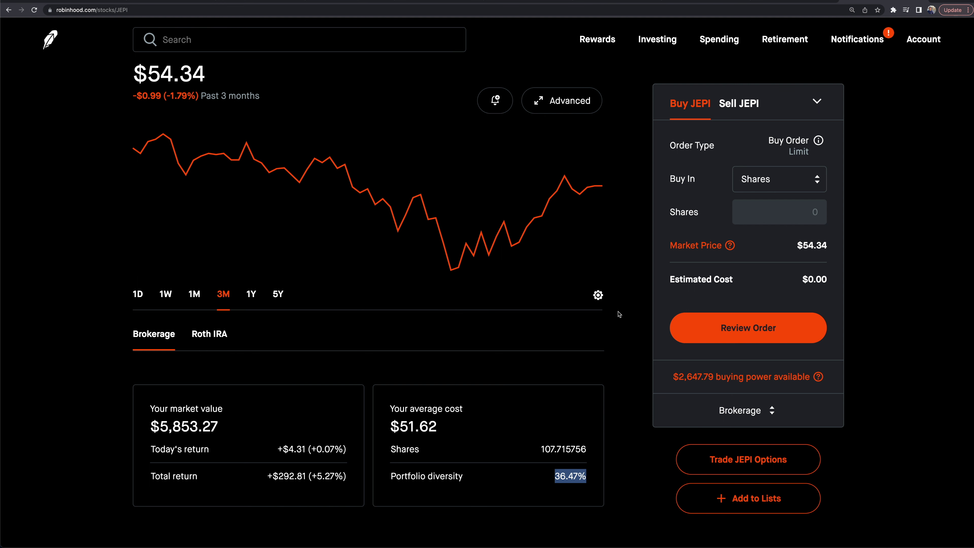
pyautogui.scroll(-2, 620, 314)
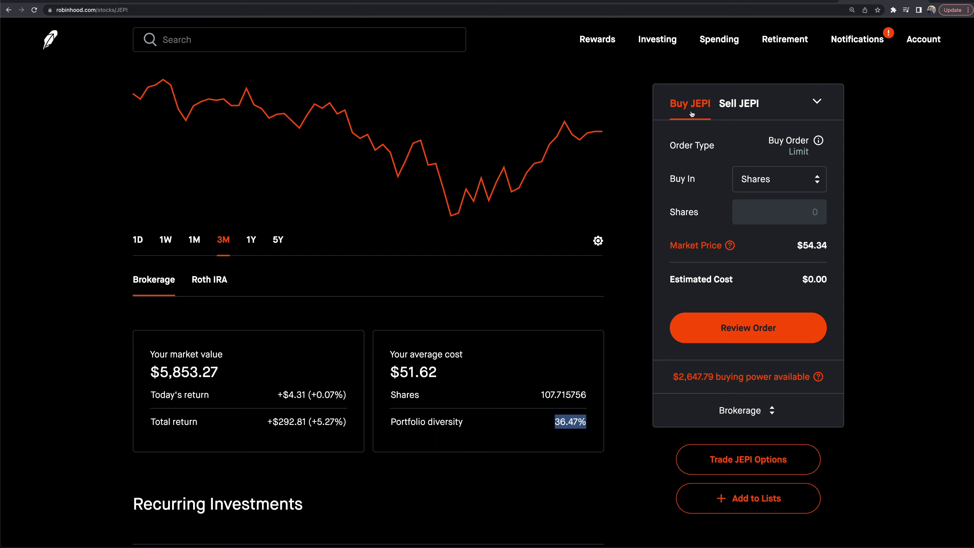
pyautogui.scroll(4, 638, 254)
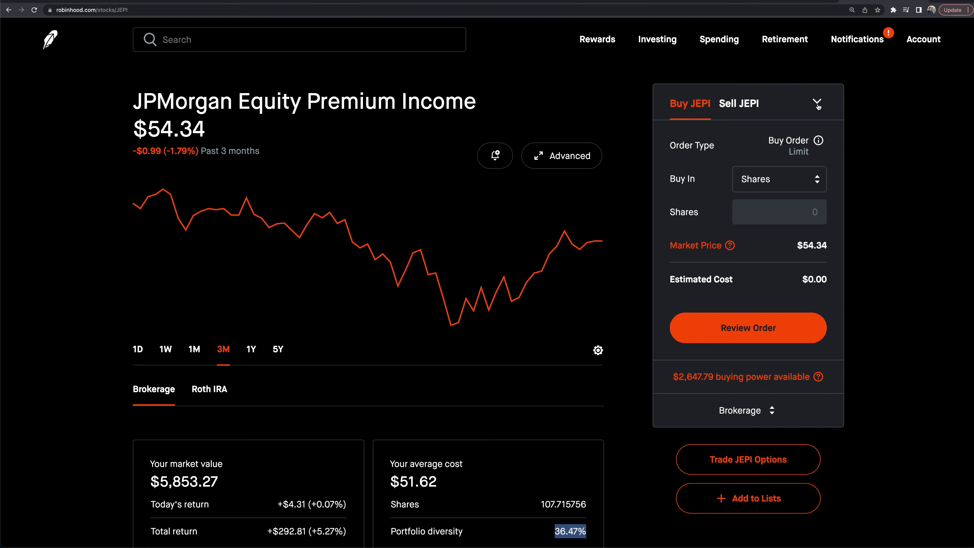
pyautogui.click(691, 104)
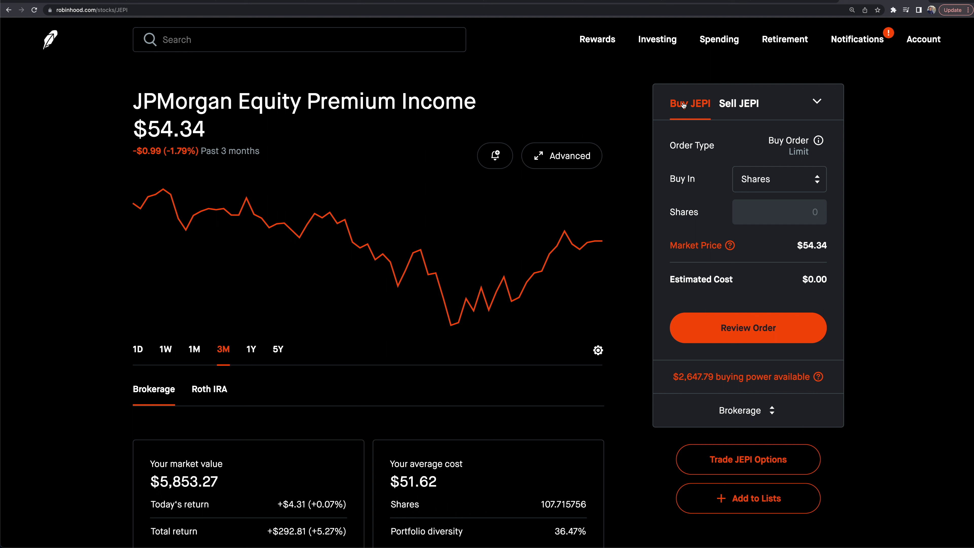
pyautogui.moveTo(669, 145); pyautogui.dragTo(737, 149)
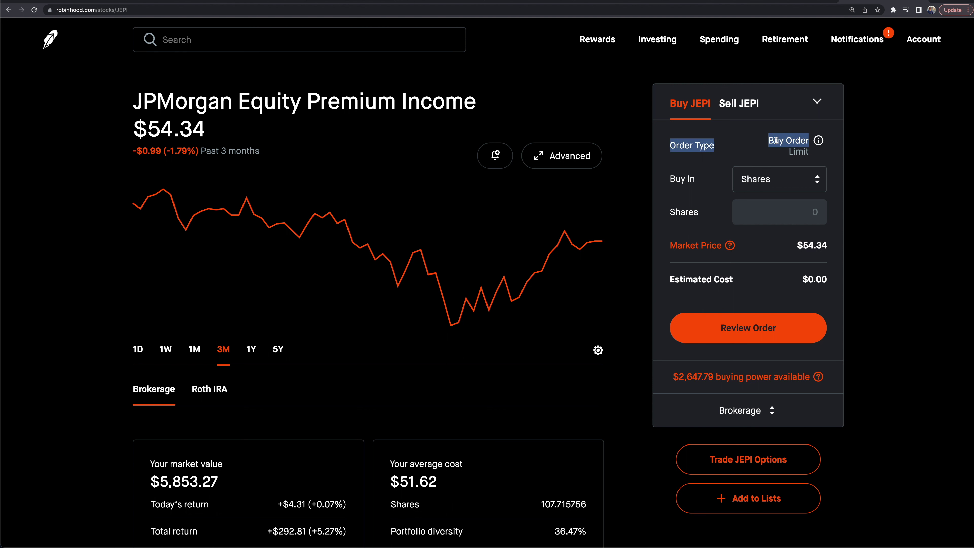
pyautogui.click(745, 144)
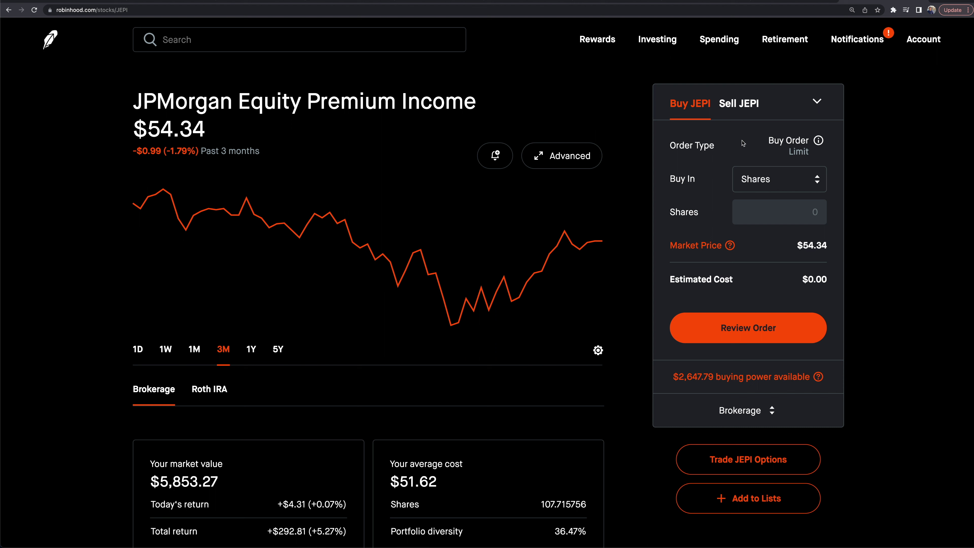
pyautogui.click(818, 140)
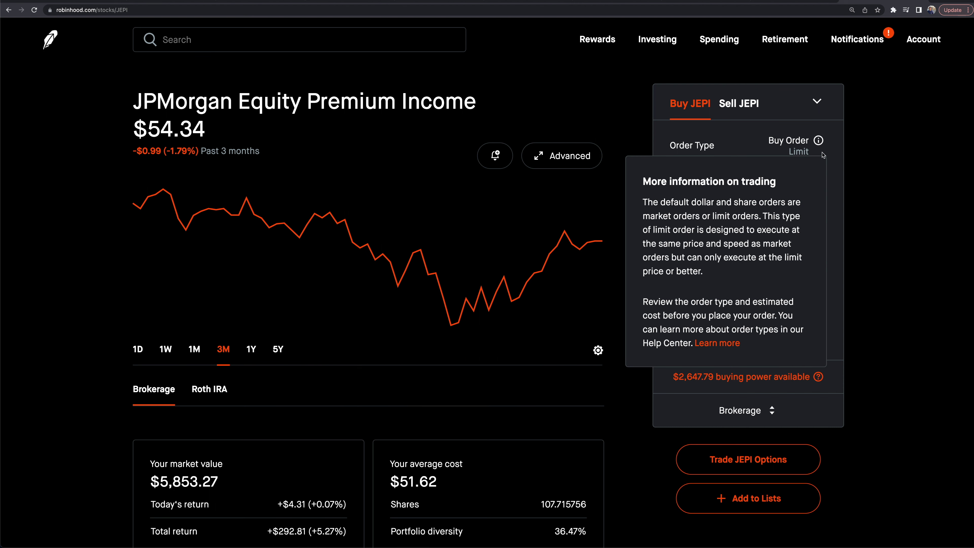
pyautogui.click(834, 134)
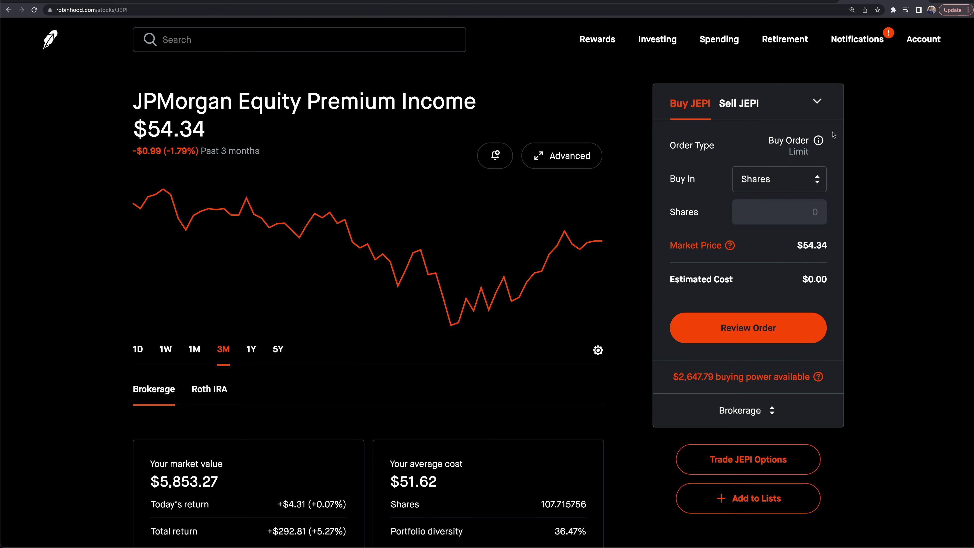
# Enter a 1-share quantity in the JEPI buy form and check the $54.34 market price.
pyautogui.click(772, 214)
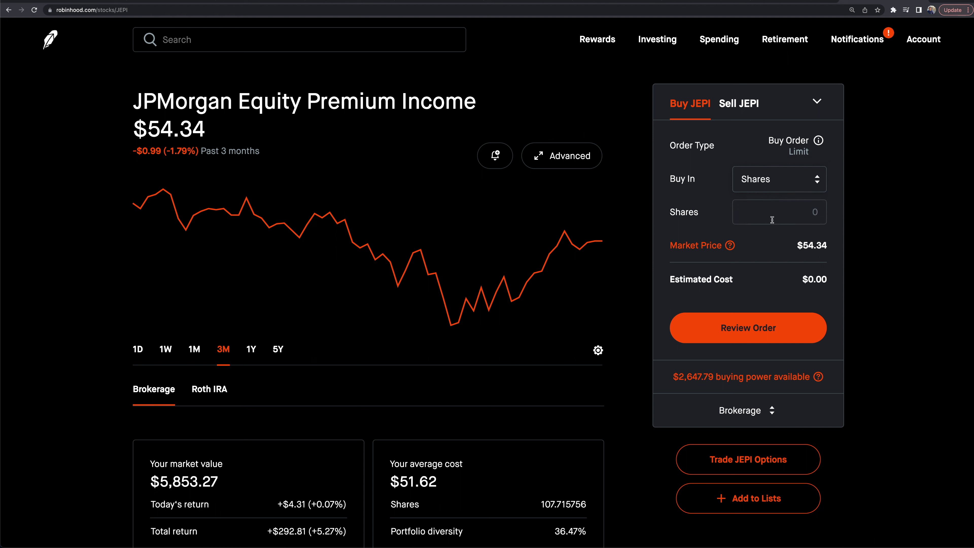
pyautogui.write('1')
pyautogui.click(835, 207)
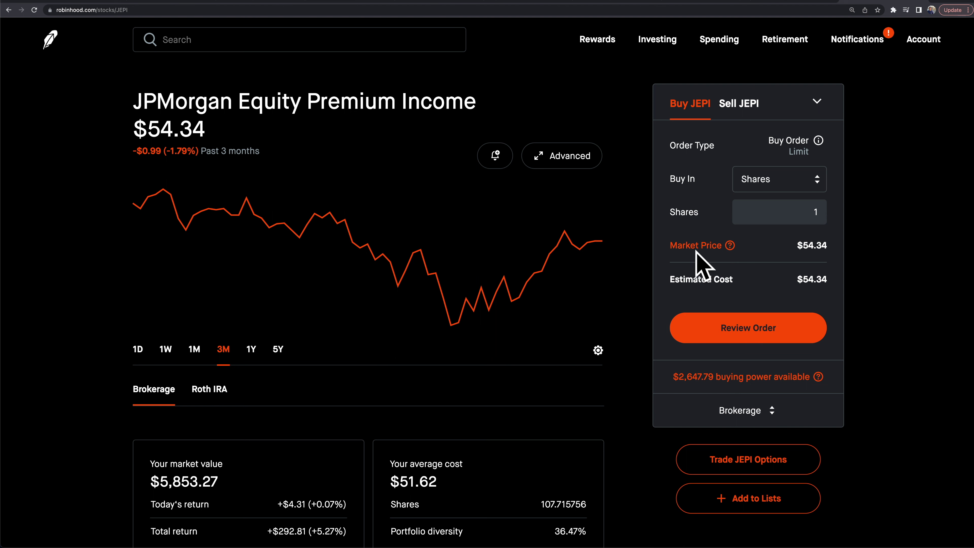
pyautogui.moveTo(797, 246); pyautogui.dragTo(838, 245)
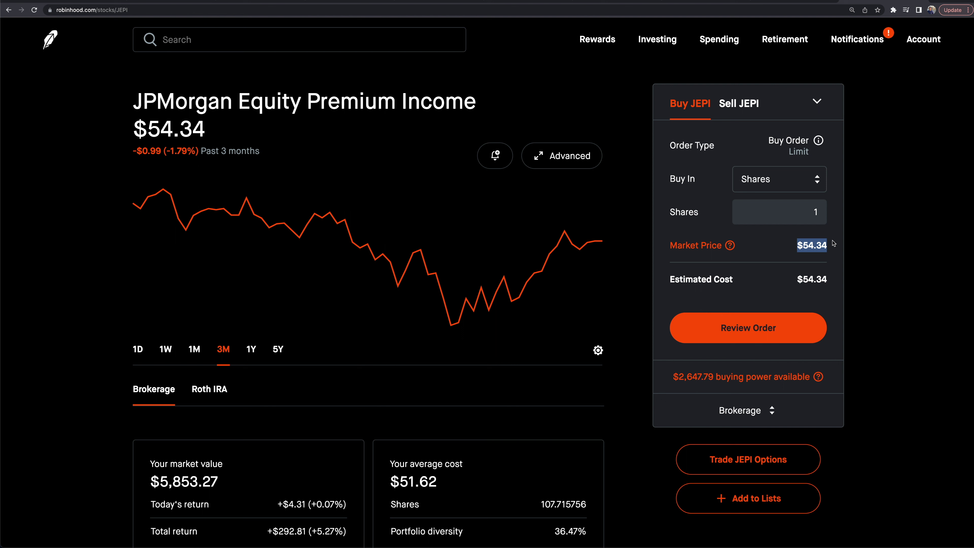
# Review the one-share JEPI order summary and submit the buy.
pyautogui.click(745, 328)
pyautogui.scroll(-3, 696, 236)
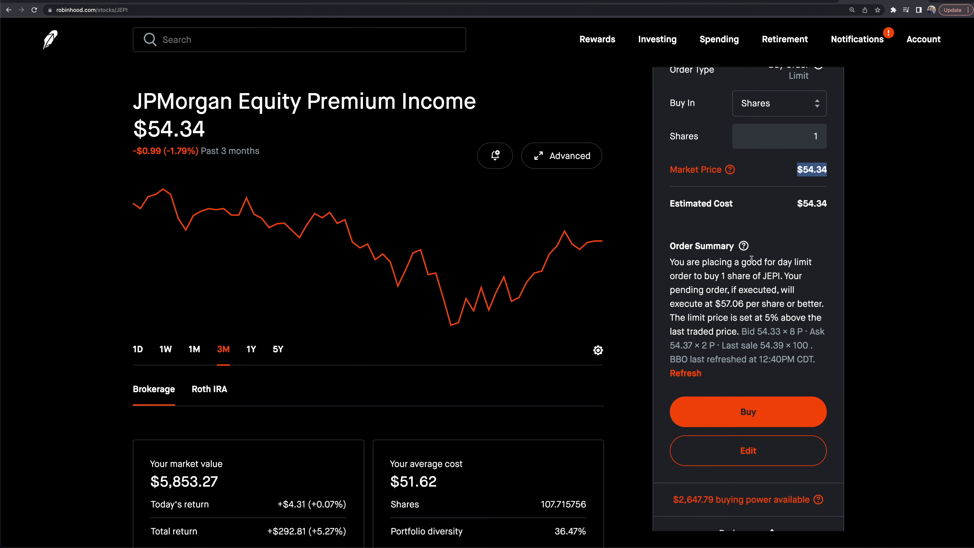
pyautogui.moveTo(670, 228); pyautogui.dragTo(819, 342)
pyautogui.scroll(-1, 755, 345)
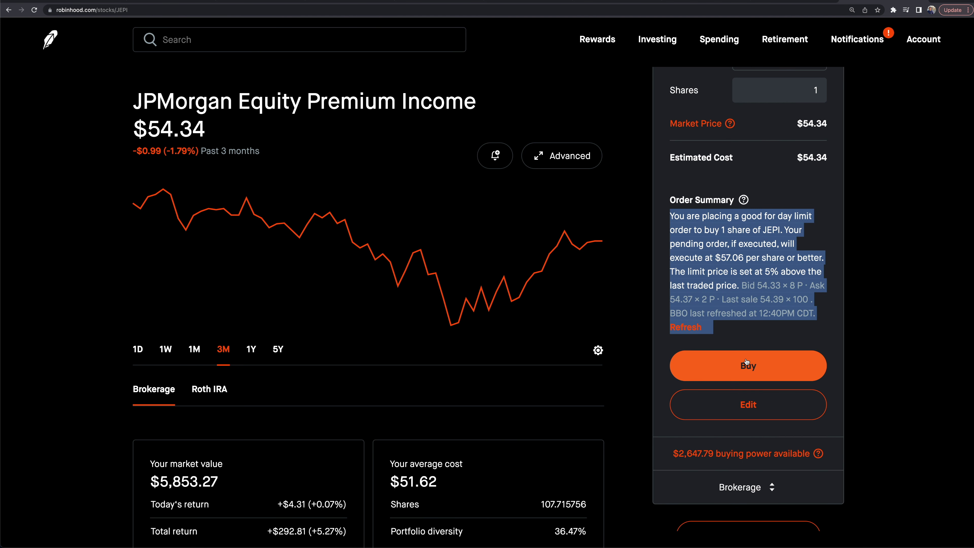
pyautogui.click(750, 404)
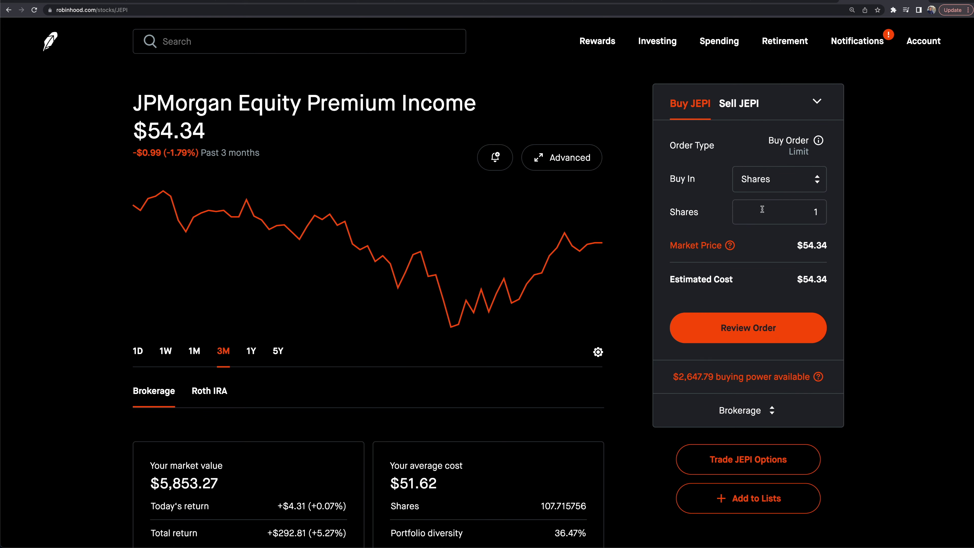
pyautogui.click(741, 343)
pyautogui.scroll(-5, 734, 365)
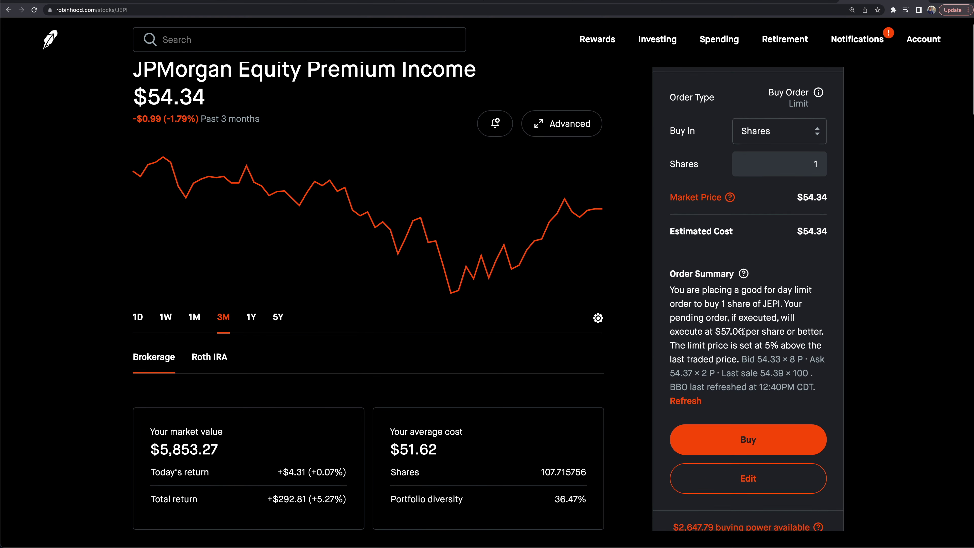
pyautogui.scroll(-2, 730, 384)
pyautogui.click(730, 336)
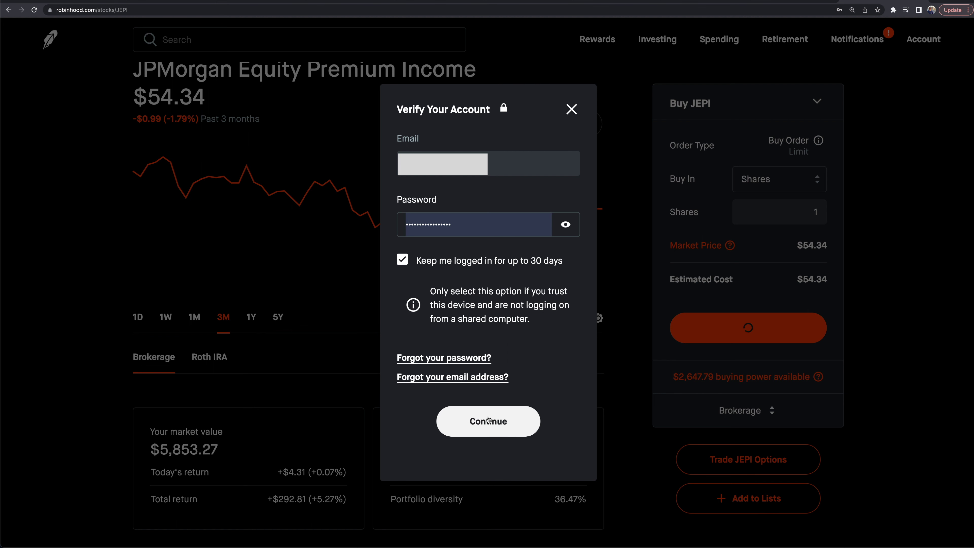
# Continue past account verification and dismiss the JEPI Order Queued confirmation.
pyautogui.click(489, 422)
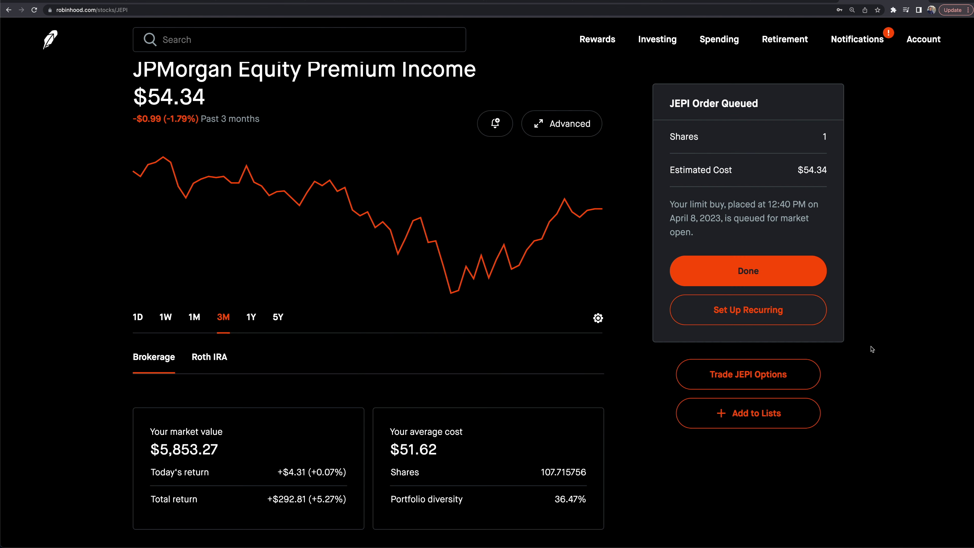
pyautogui.moveTo(668, 106); pyautogui.dragTo(771, 110)
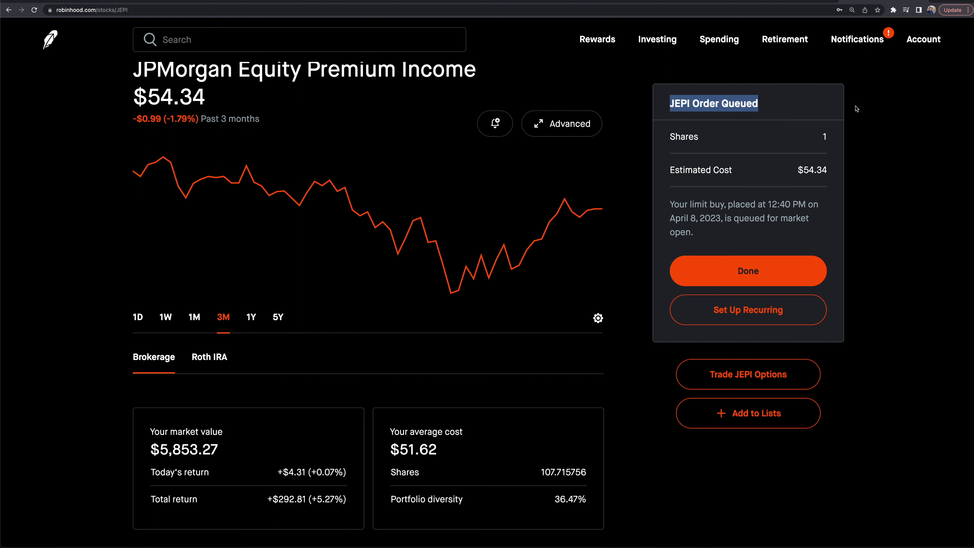
pyautogui.click(751, 271)
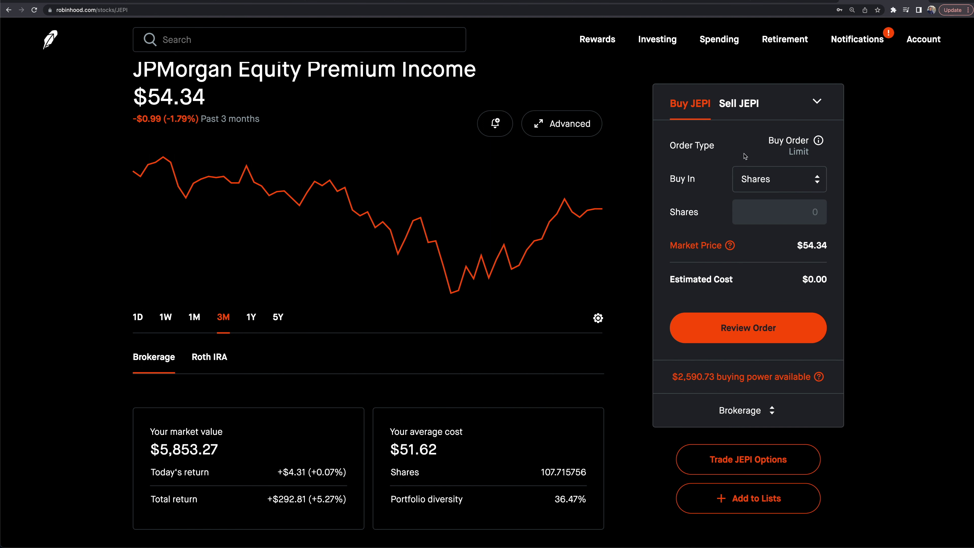
# Check the JEPI position's 107.715756 share count.
pyautogui.moveTo(542, 472); pyautogui.dragTo(589, 499)
pyautogui.scroll(-2, 591, 495)
pyautogui.moveTo(544, 424)
pyautogui.mouseDown()
pyautogui.moveTo(590, 425)
pyautogui.moveTo(589, 455)
pyautogui.moveTo(529, 426)
pyautogui.mouseUp()
# Show JEPI's order types: Limit, Stop Loss, Stop Limit, Trailing Stop, Recurring Investment.
pyautogui.scroll(2, 575, 422)
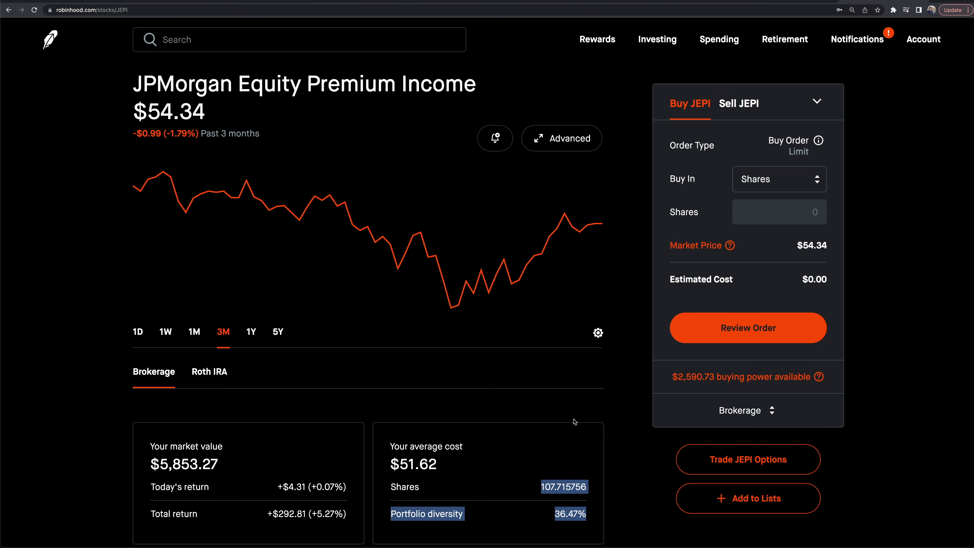
pyautogui.scroll(-1, 574, 421)
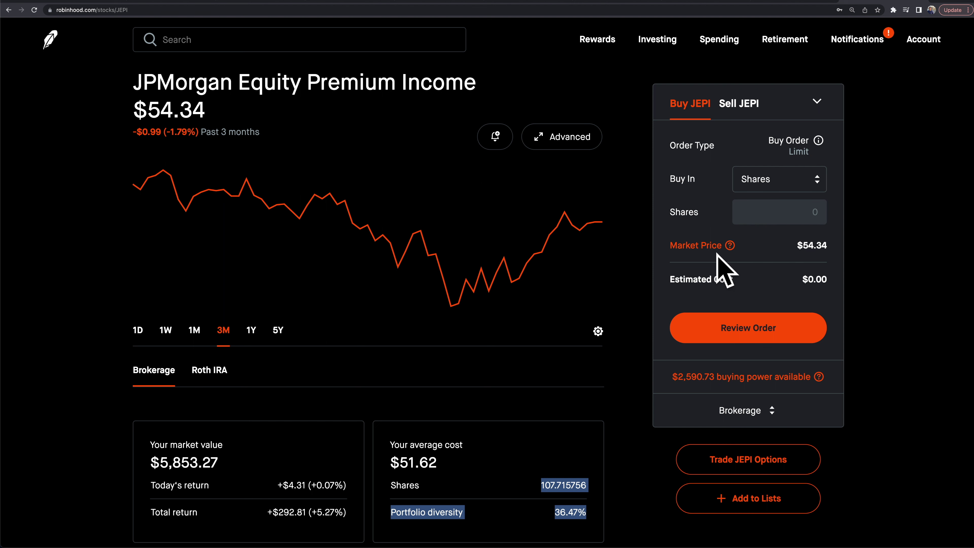
pyautogui.click(819, 102)
pyautogui.scroll(-2, 766, 204)
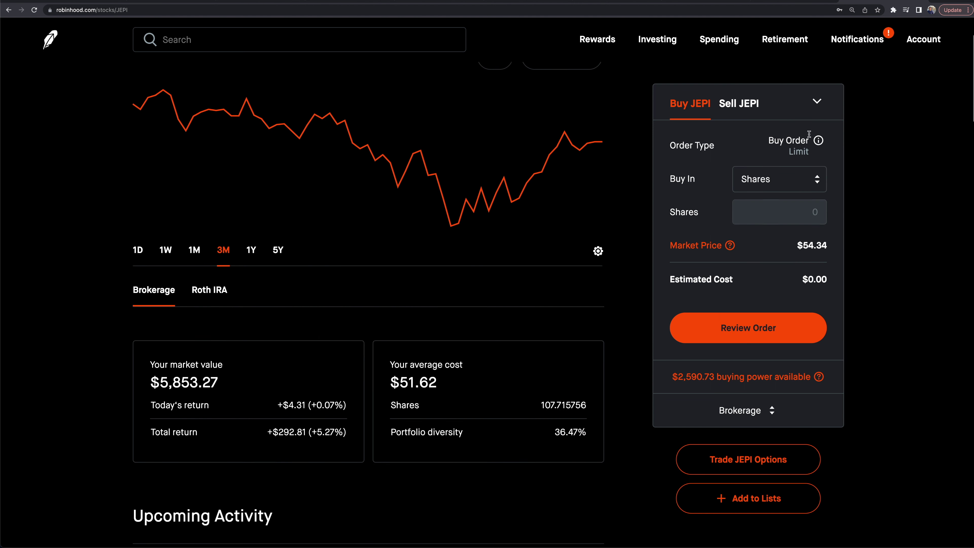
pyautogui.click(820, 103)
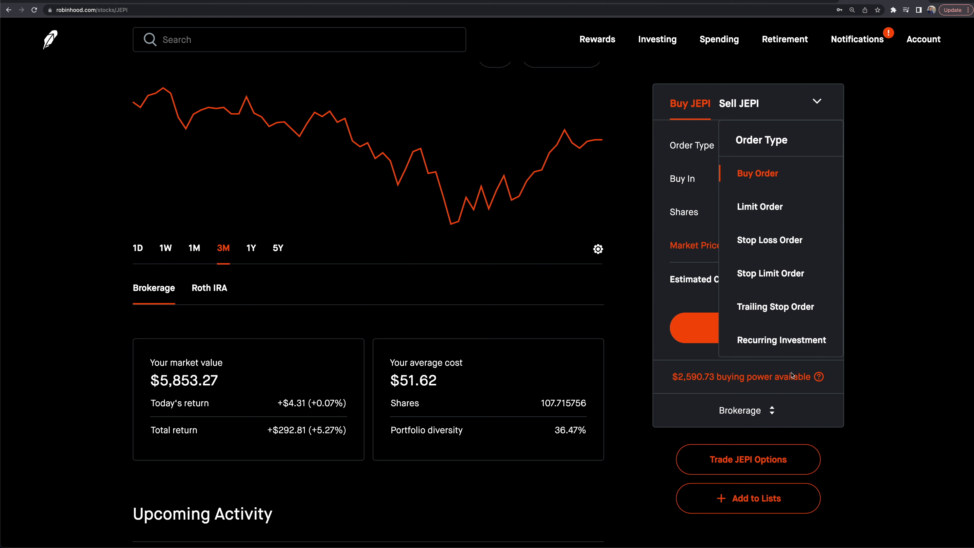
# Switch the JEPI order to Recurring Investment and review frequencies, keeping Every market day.
pyautogui.click(781, 342)
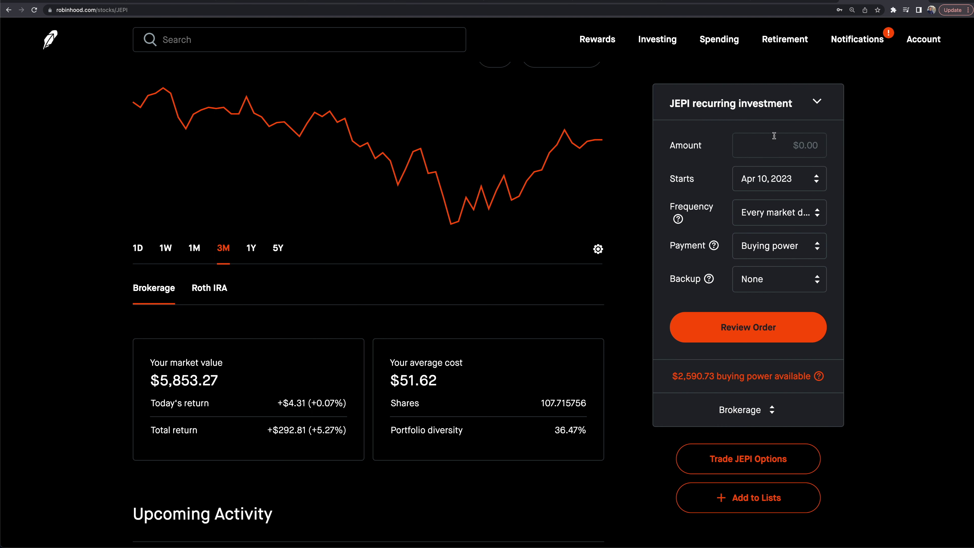
pyautogui.click(754, 139)
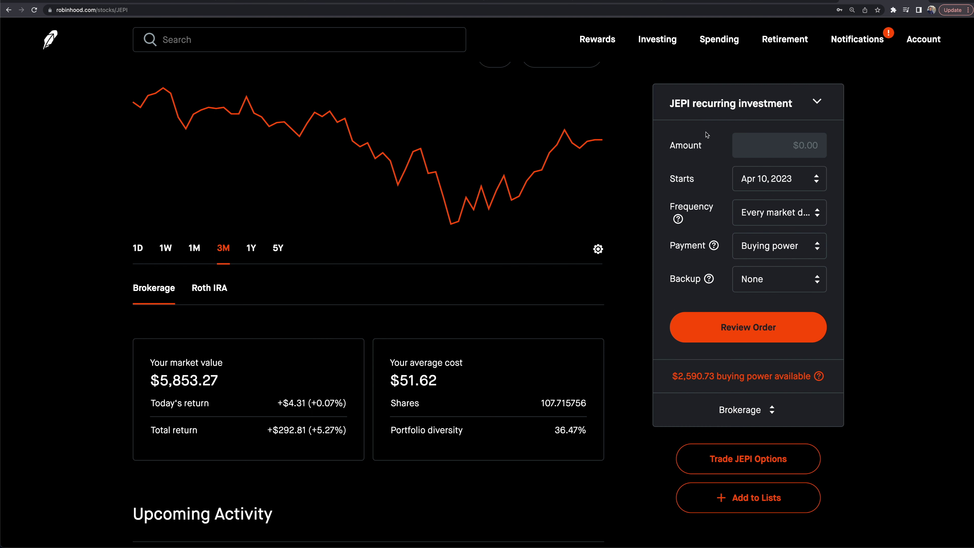
pyautogui.click(765, 213)
pyautogui.scroll(-2, 729, 336)
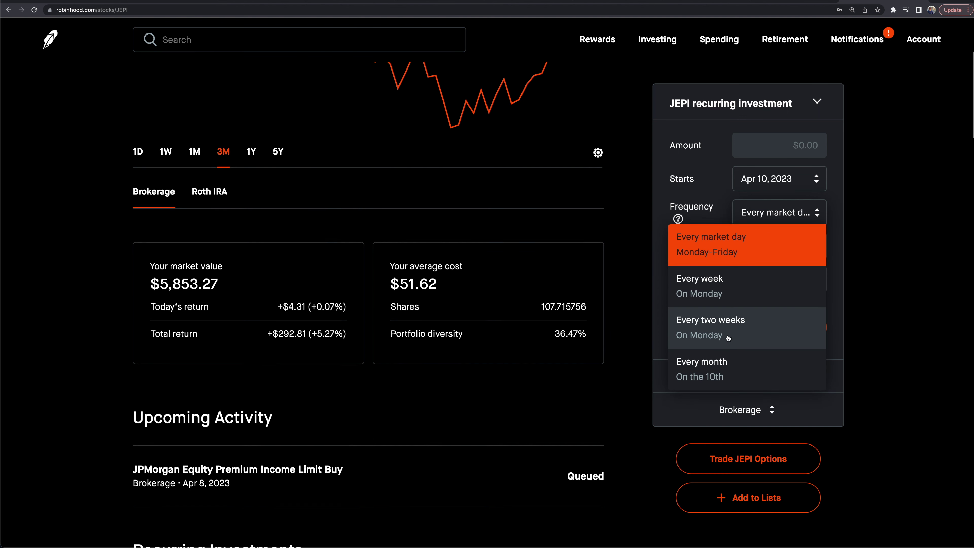
pyautogui.scroll(2, 748, 292)
pyautogui.click(759, 246)
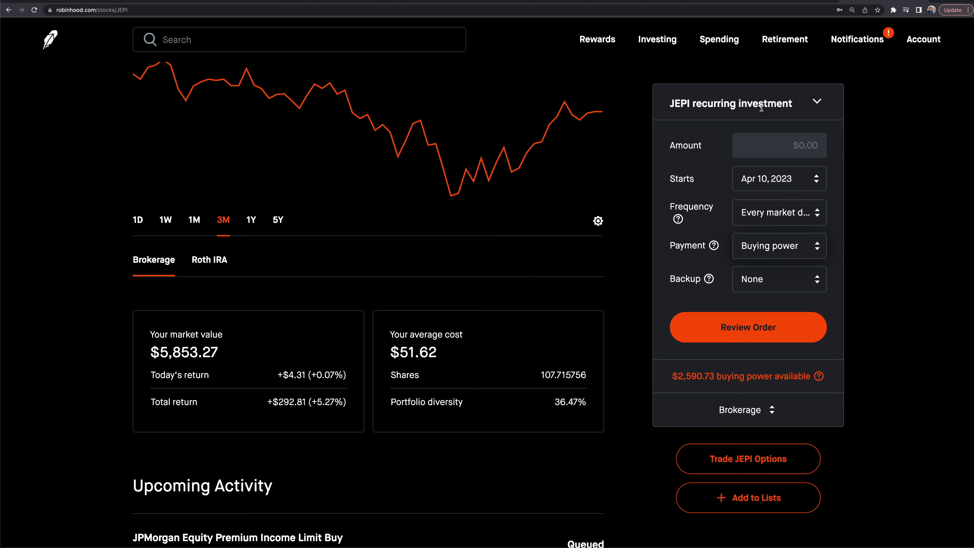
# Switch the order type back to a regular Buy order and review Upcoming Activity.
pyautogui.click(817, 99)
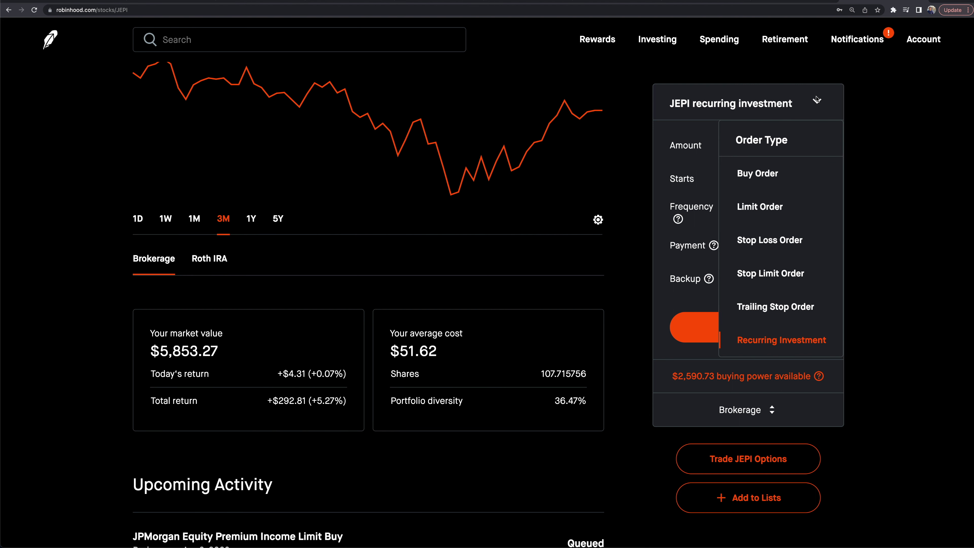
pyautogui.click(767, 172)
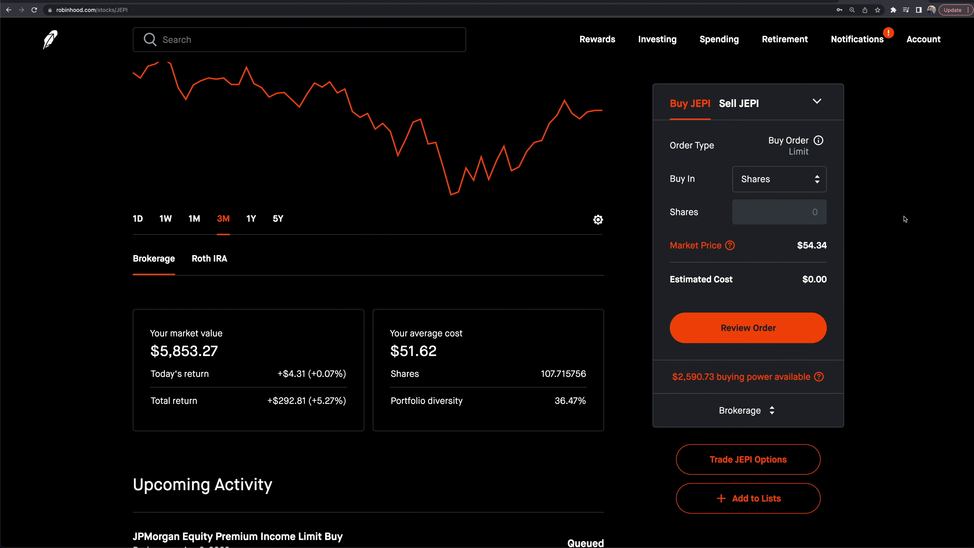
pyautogui.scroll(-4, 906, 220)
pyautogui.scroll(4, 93, 387)
pyautogui.scroll(-3, 185, 289)
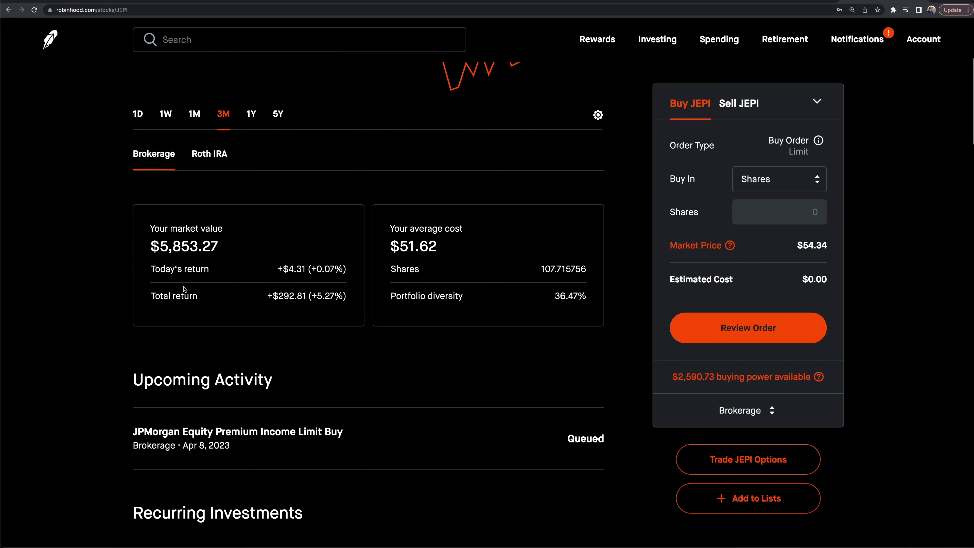
pyautogui.moveTo(132, 378); pyautogui.dragTo(150, 380)
pyautogui.scroll(-3, 312, 384)
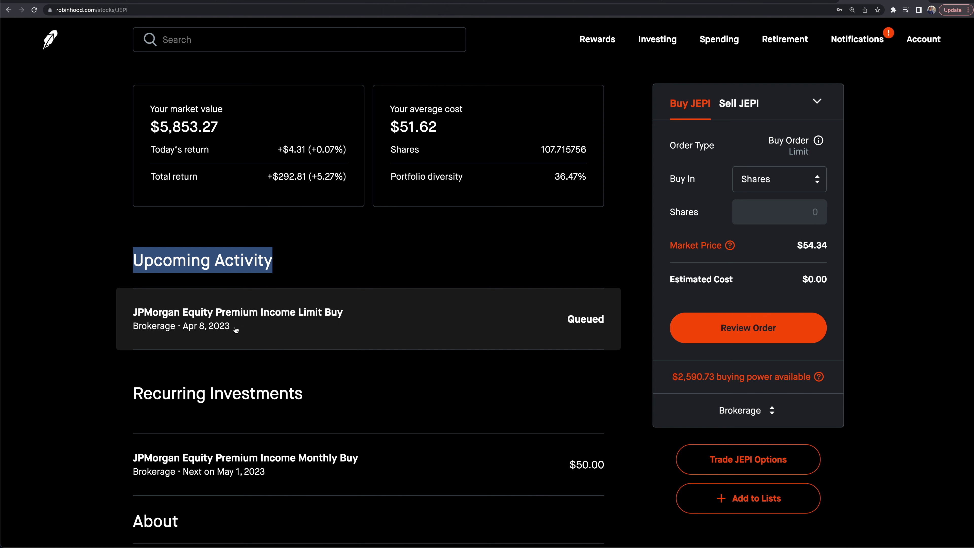
# Expand and collapse the queued Limit Buy, then expand the $50.00 Monthly Buy details.
pyautogui.click(289, 326)
pyautogui.scroll(-3, 272, 353)
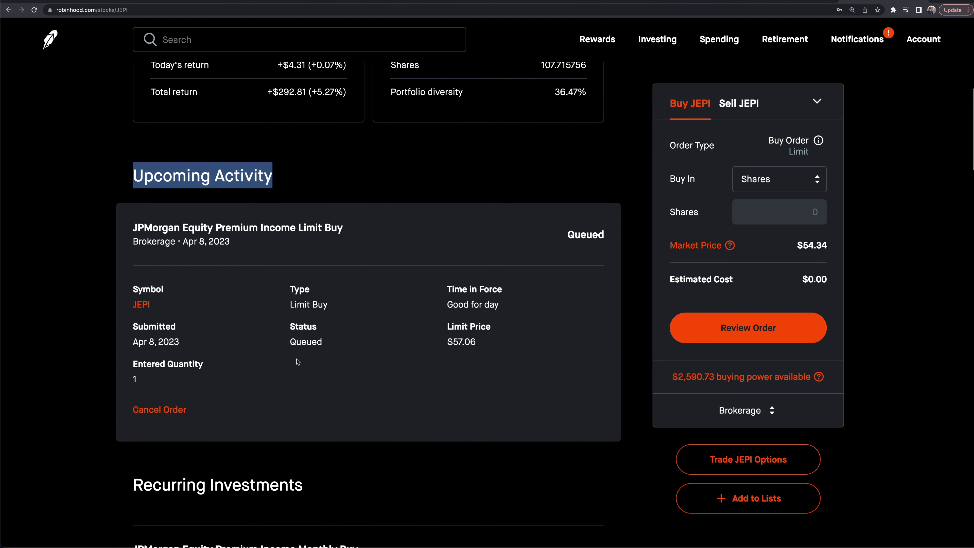
pyautogui.click(231, 285)
pyautogui.click(244, 246)
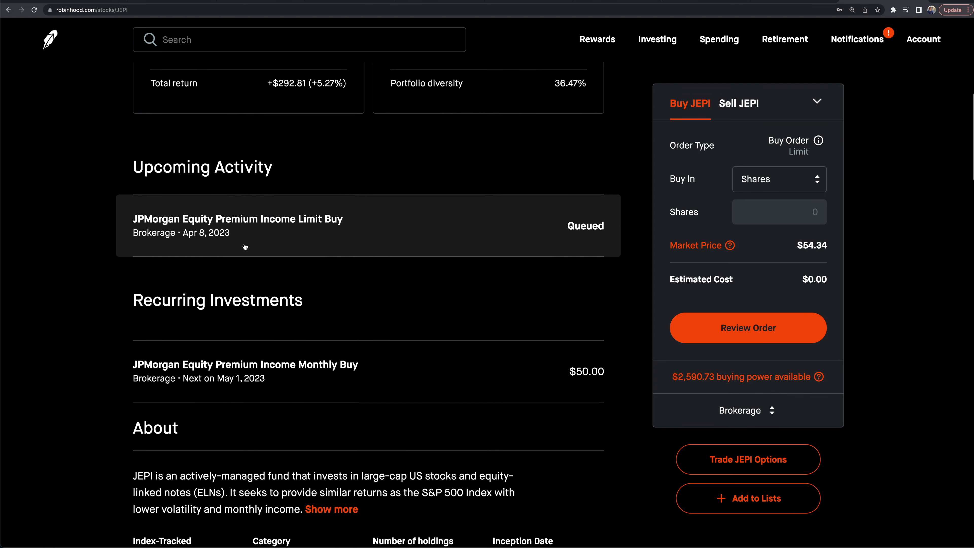
pyautogui.scroll(-3, 244, 251)
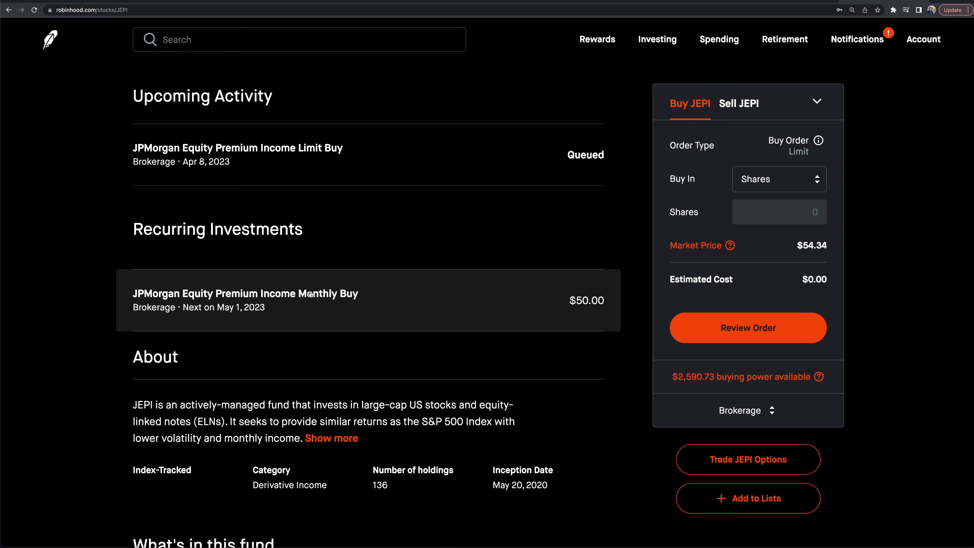
pyautogui.click(315, 306)
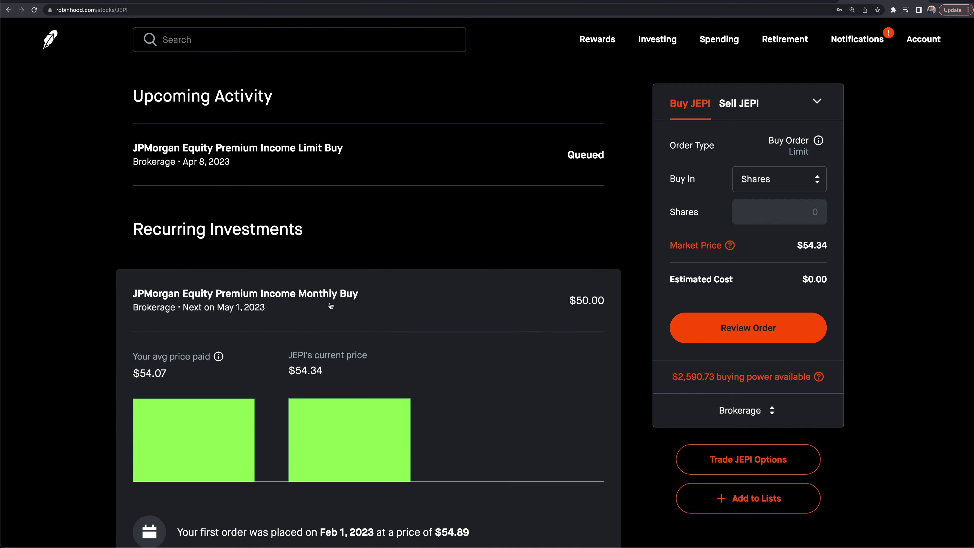
# Review the monthly buy's invested amounts and projected $600.00 by Feb 1, 2024.
pyautogui.scroll(-1, 350, 314)
pyautogui.scroll(-3, 334, 254)
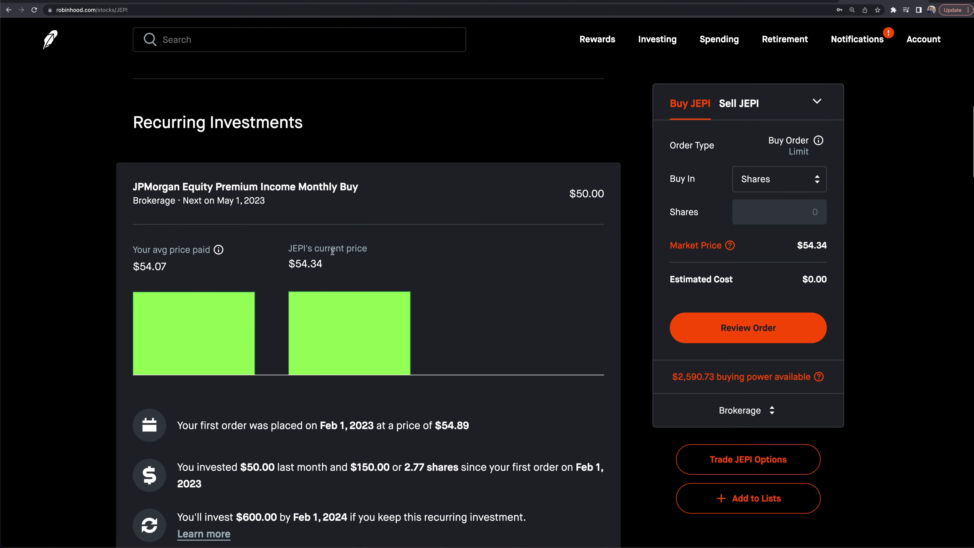
pyautogui.scroll(-3, 332, 251)
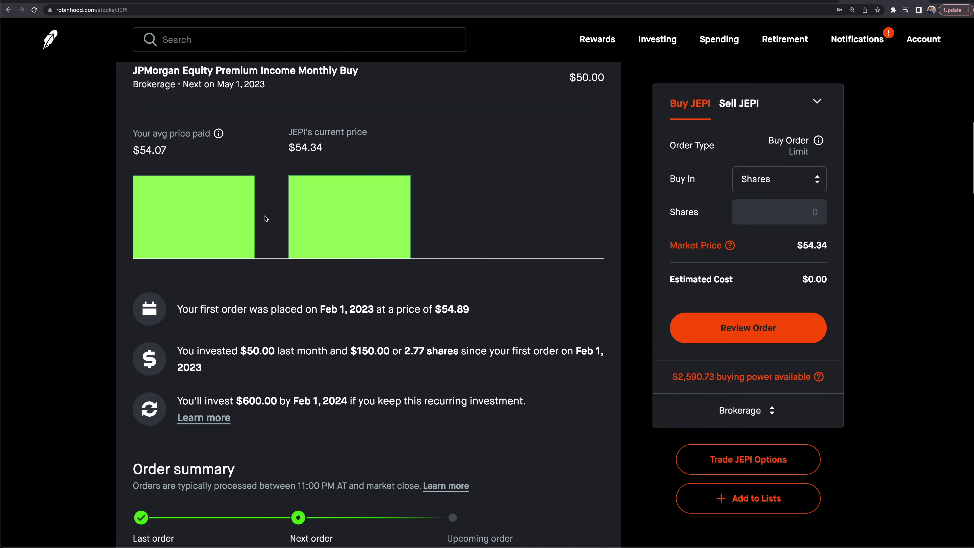
pyautogui.scroll(2, 266, 218)
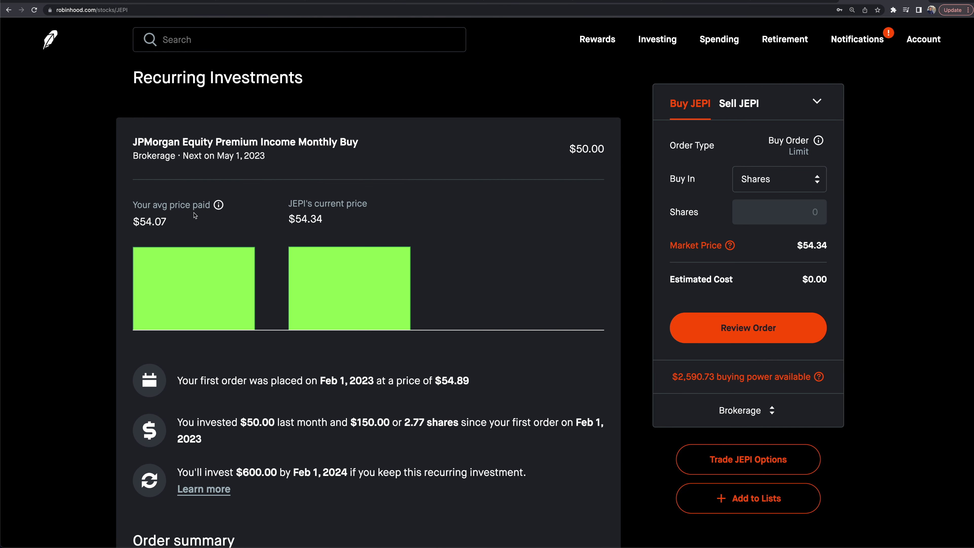
pyautogui.moveTo(288, 221); pyautogui.dragTo(332, 222)
pyautogui.scroll(-2, 331, 221)
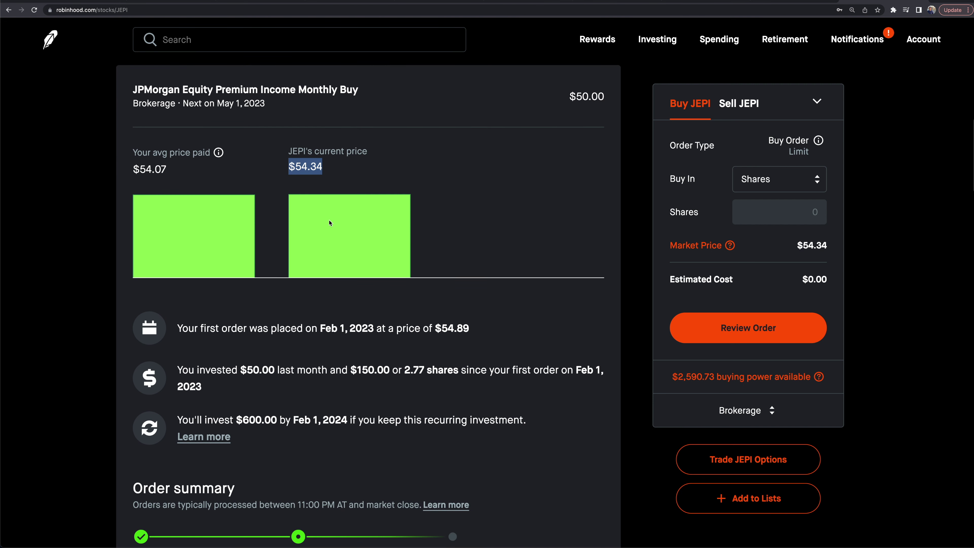
pyautogui.scroll(-1, 279, 272)
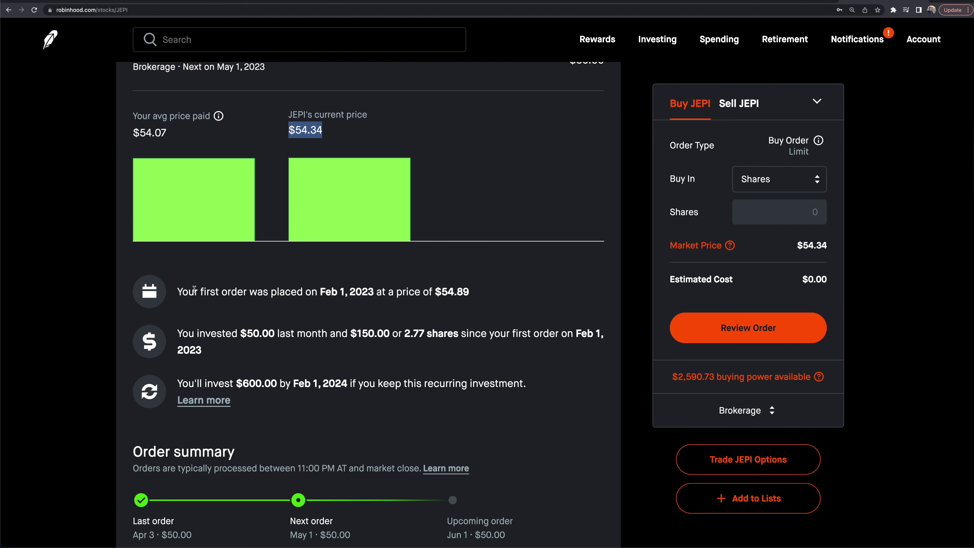
pyautogui.moveTo(321, 292); pyautogui.dragTo(469, 293)
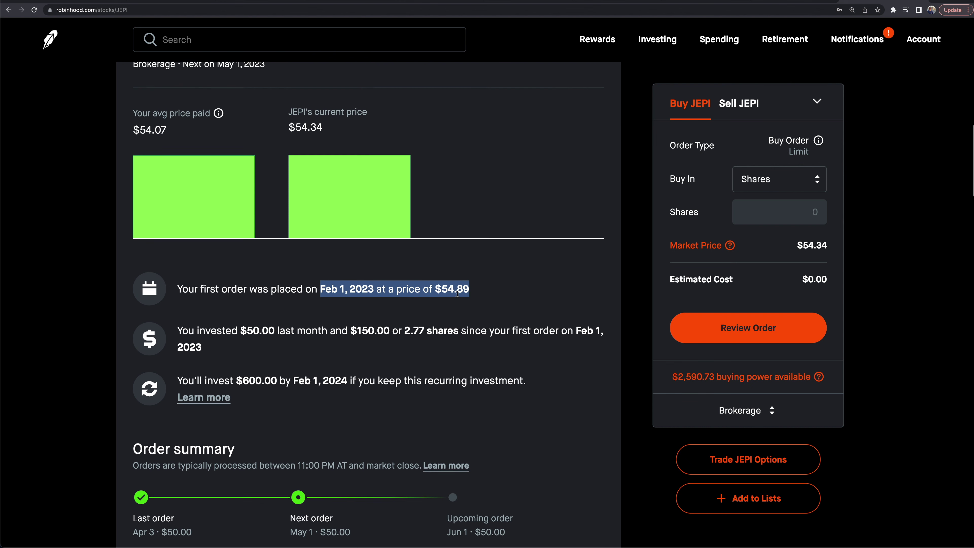
pyautogui.scroll(-1, 244, 278)
pyautogui.moveTo(244, 280); pyautogui.dragTo(621, 283)
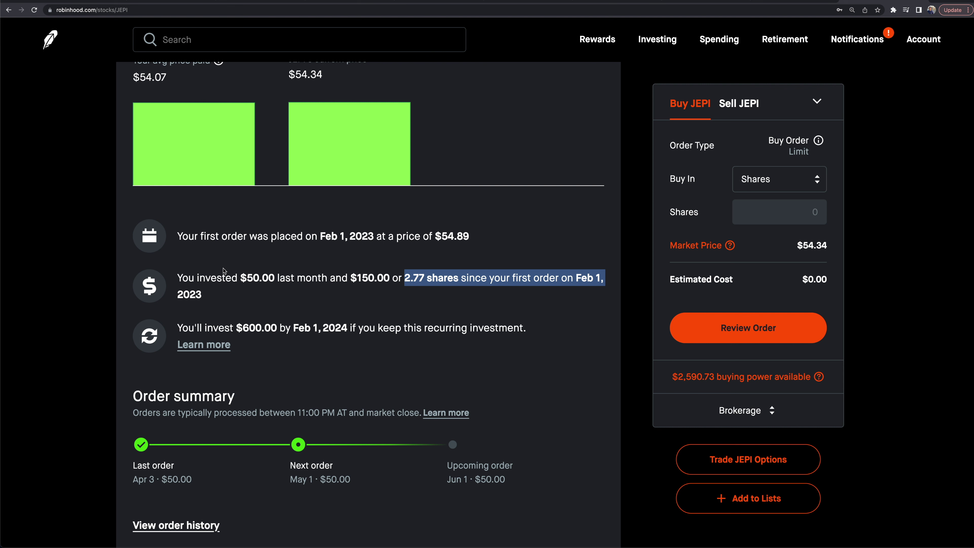
pyautogui.click(209, 319)
pyautogui.moveTo(237, 327); pyautogui.dragTo(351, 328)
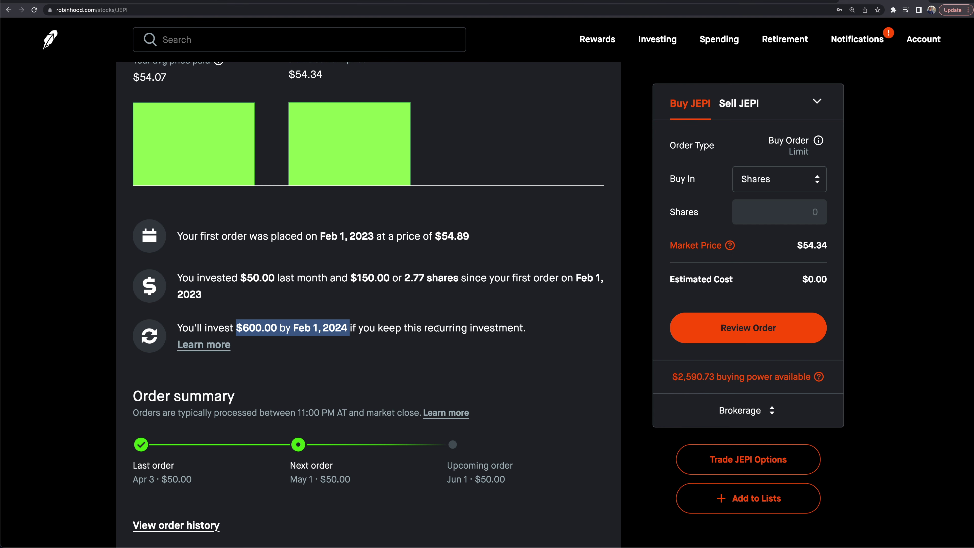
pyautogui.scroll(-3, 438, 326)
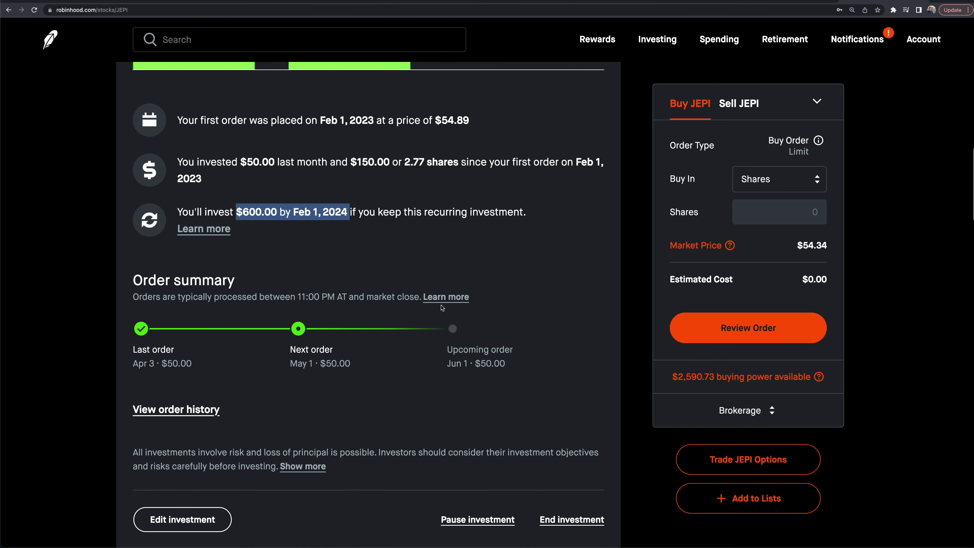
pyautogui.scroll(-1, 442, 307)
pyautogui.scroll(-2, 549, 449)
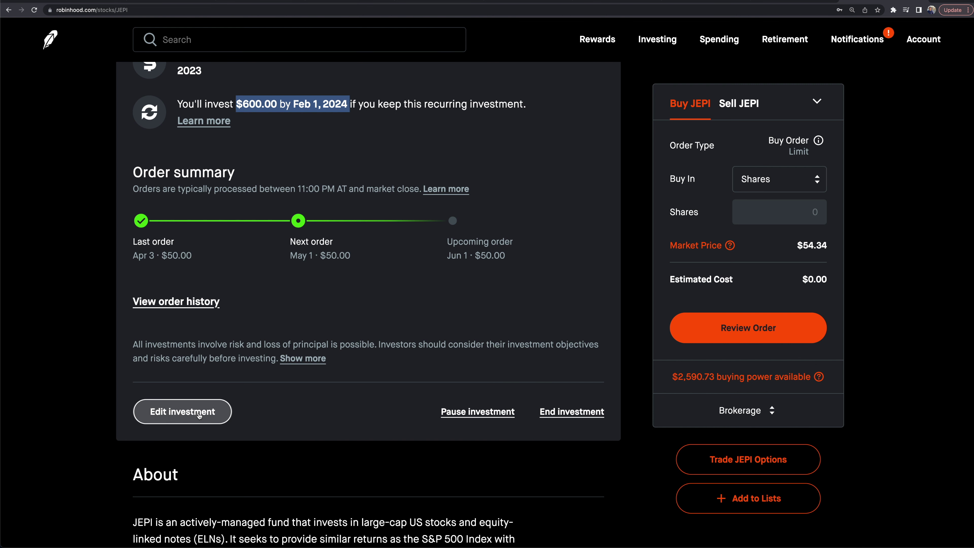
pyautogui.scroll(10, 272, 262)
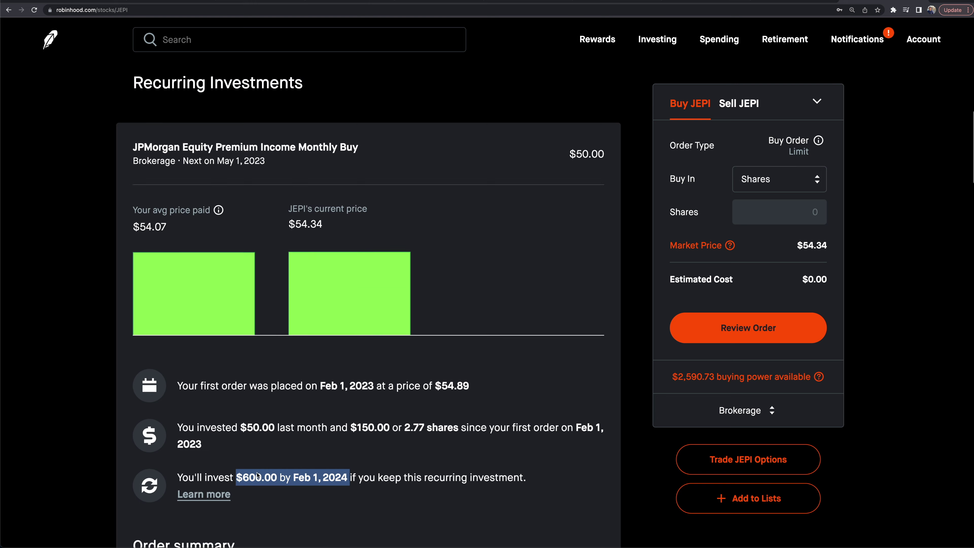
# Collapse the monthly buy and expand JEPI's full About description.
pyautogui.click(230, 203)
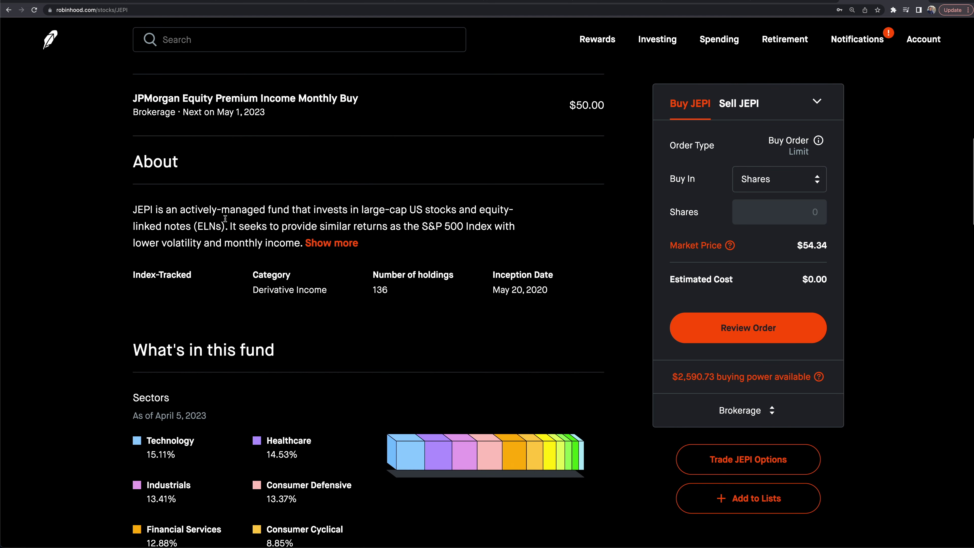
pyautogui.click(326, 243)
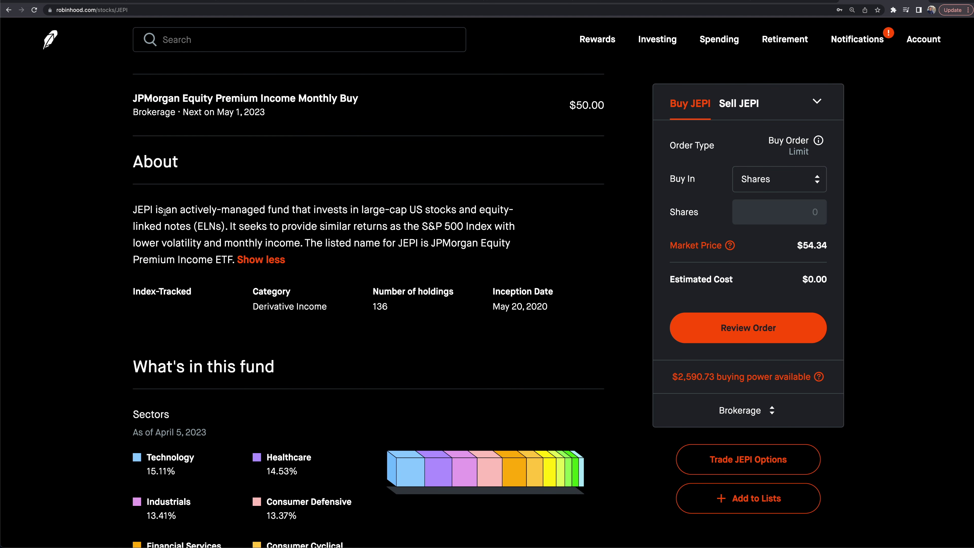
pyautogui.moveTo(130, 217); pyautogui.dragTo(405, 255)
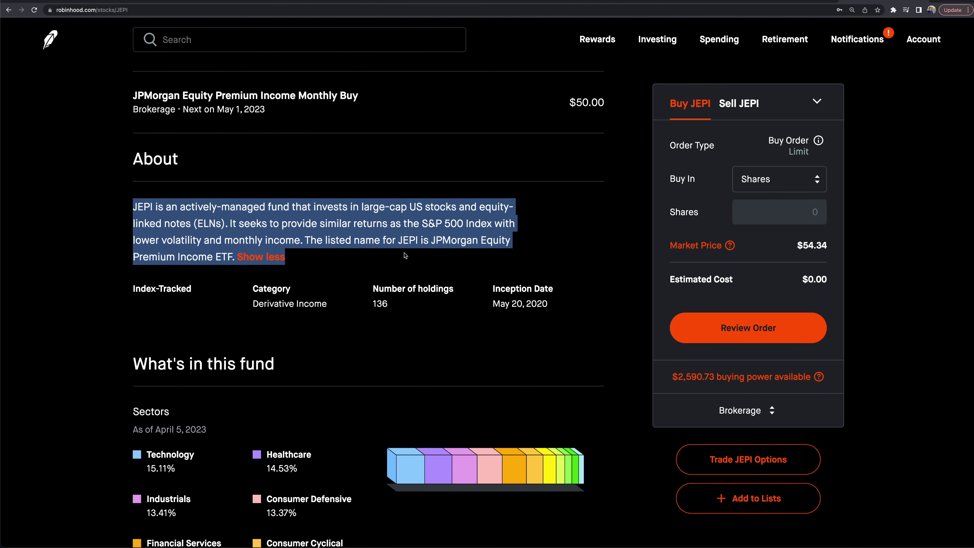
pyautogui.scroll(-6, 405, 256)
pyautogui.moveTo(143, 235)
pyautogui.mouseDown()
pyautogui.moveTo(302, 251)
pyautogui.moveTo(360, 453)
pyautogui.mouseUp()
pyautogui.scroll(-6, 357, 457)
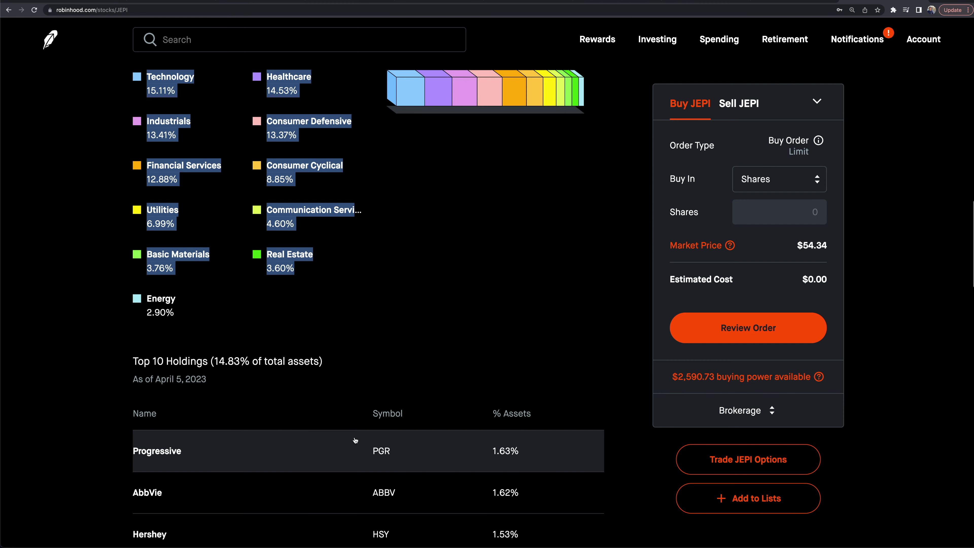
pyautogui.moveTo(133, 279); pyautogui.dragTo(347, 293)
pyautogui.scroll(-3, 359, 269)
pyautogui.scroll(-9, 360, 269)
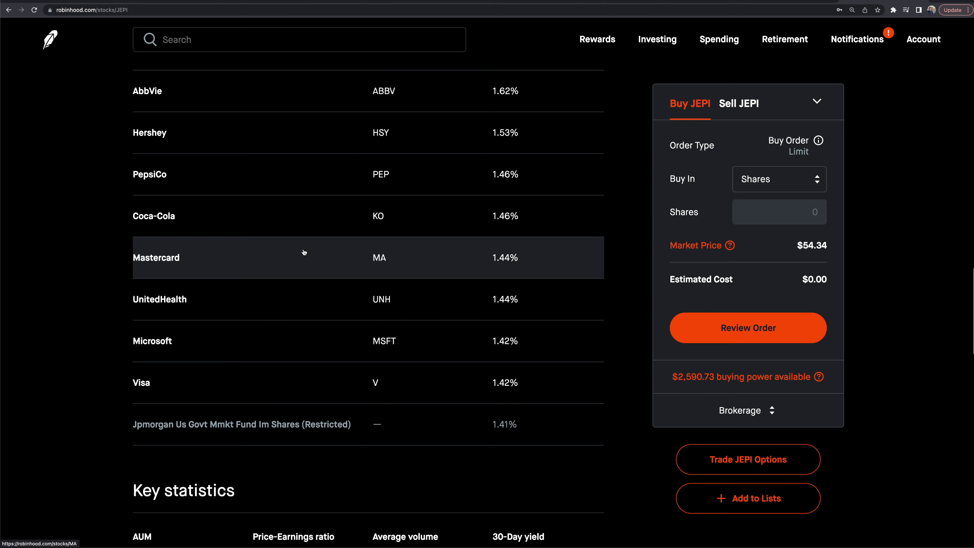
pyautogui.scroll(-3, 303, 252)
pyautogui.moveTo(132, 270); pyautogui.dragTo(236, 271)
pyautogui.scroll(-2, 237, 271)
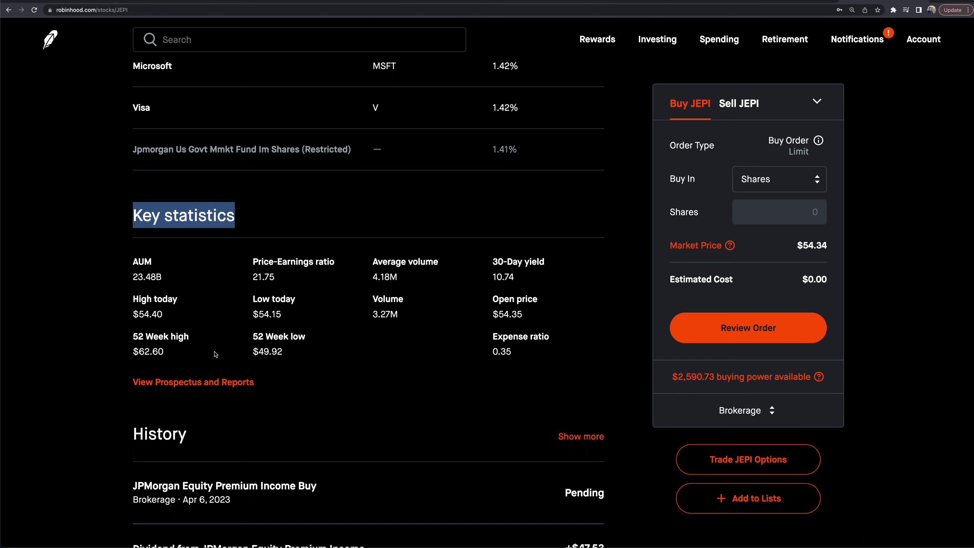
pyautogui.scroll(-2, 217, 358)
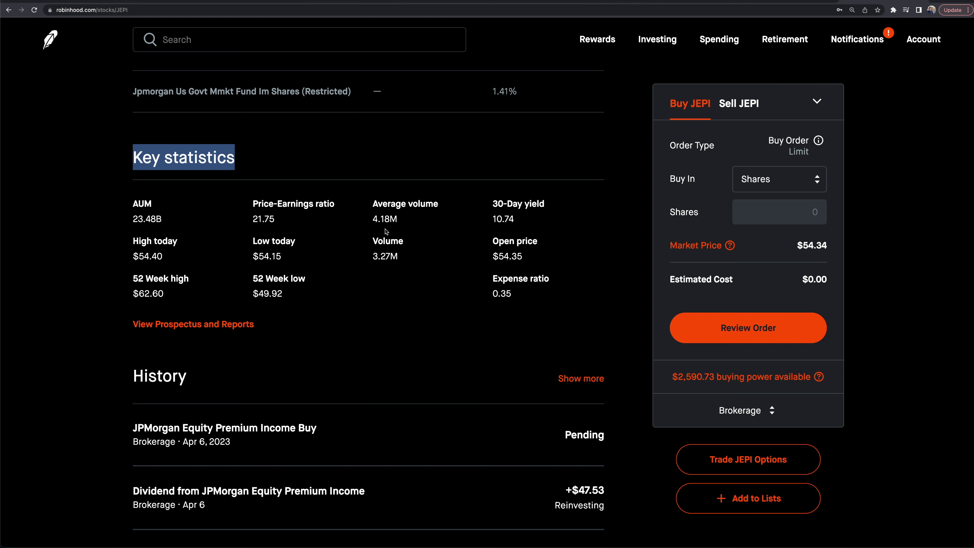
pyautogui.moveTo(496, 204); pyautogui.dragTo(563, 208)
pyautogui.click(515, 294)
pyautogui.moveTo(515, 295); pyautogui.dragTo(478, 280)
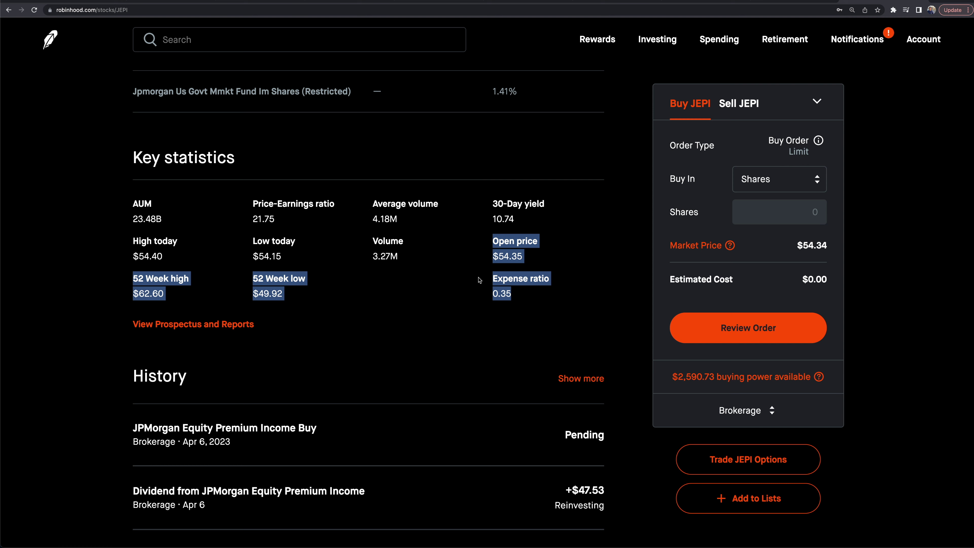
pyautogui.scroll(-1, 497, 269)
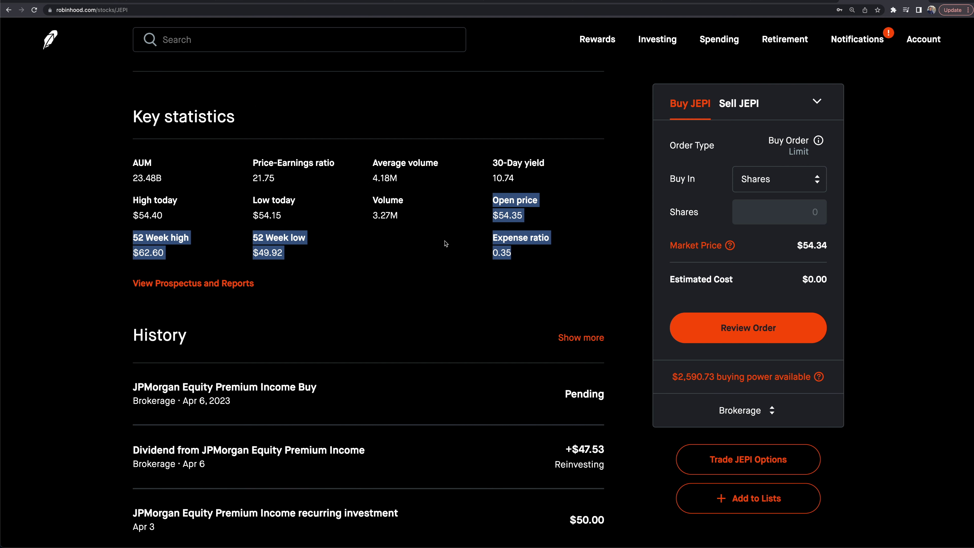
pyautogui.scroll(-2, 503, 241)
pyautogui.scroll(-2, 568, 223)
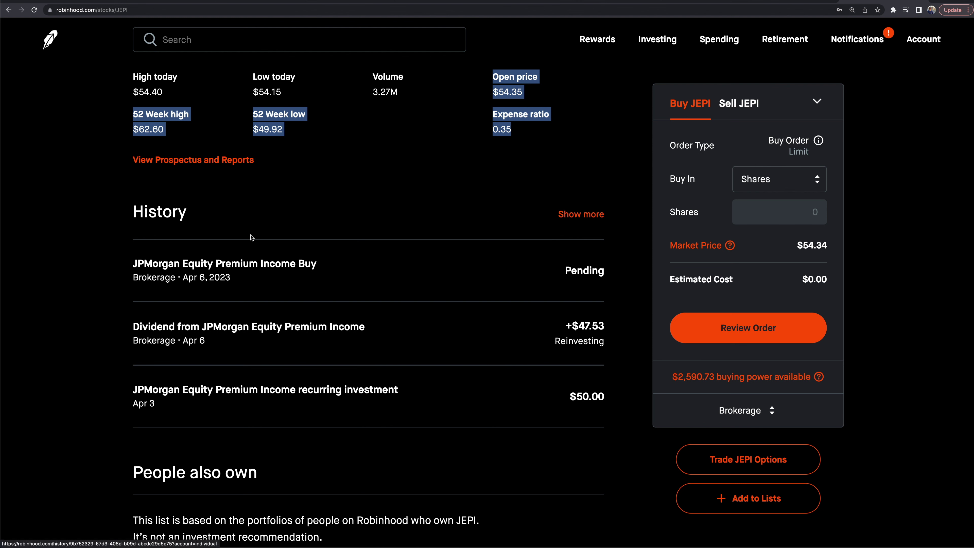
pyautogui.scroll(1, 535, 220)
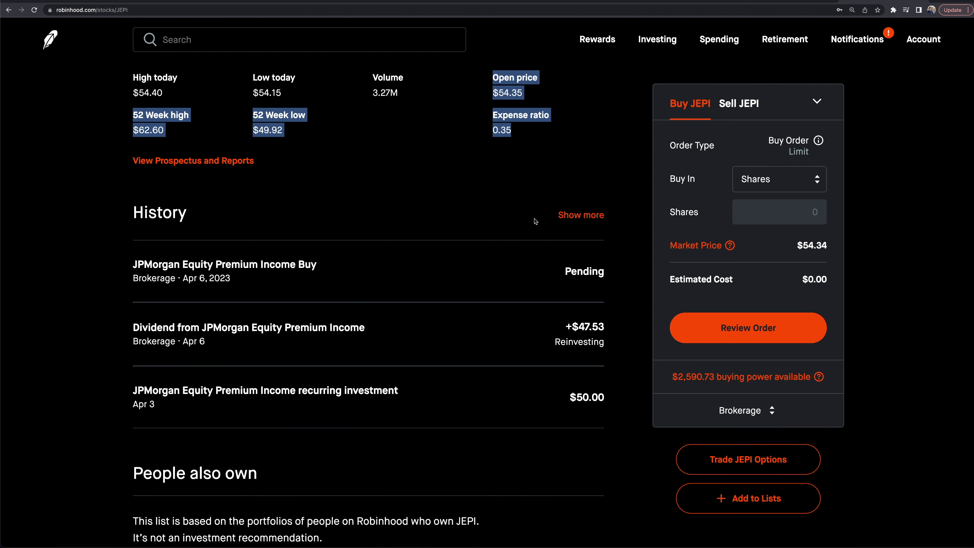
pyautogui.click(109, 209)
pyautogui.scroll(-7, 138, 219)
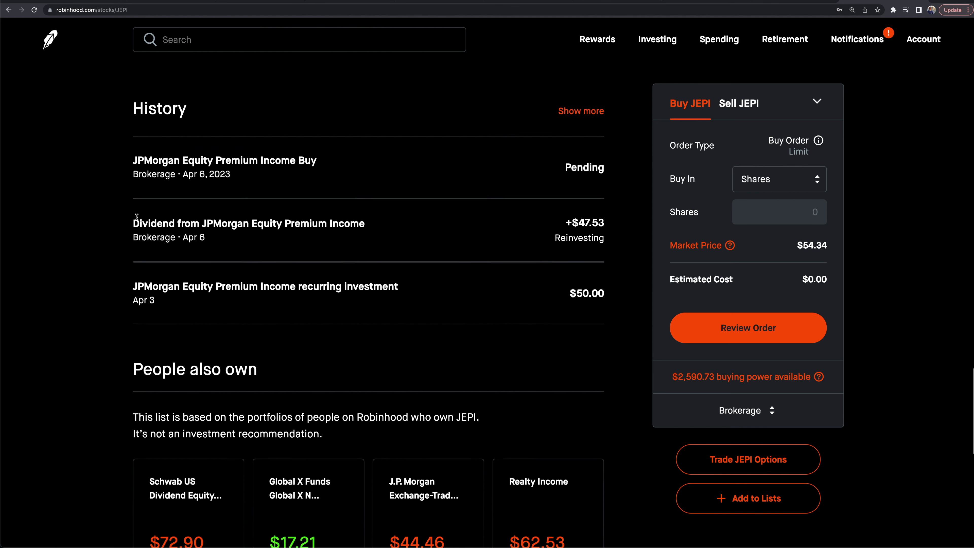
pyautogui.scroll(-3, 137, 220)
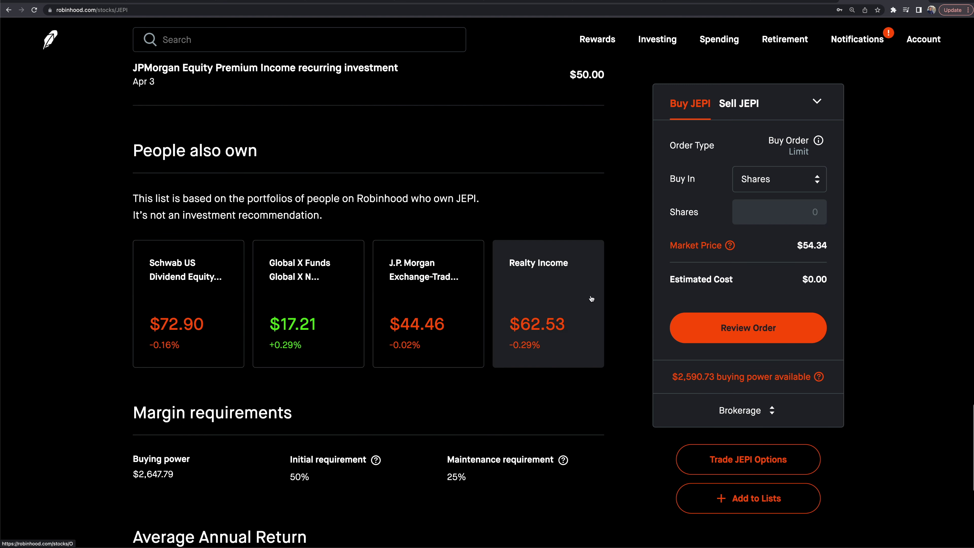
pyautogui.scroll(-7, 202, 391)
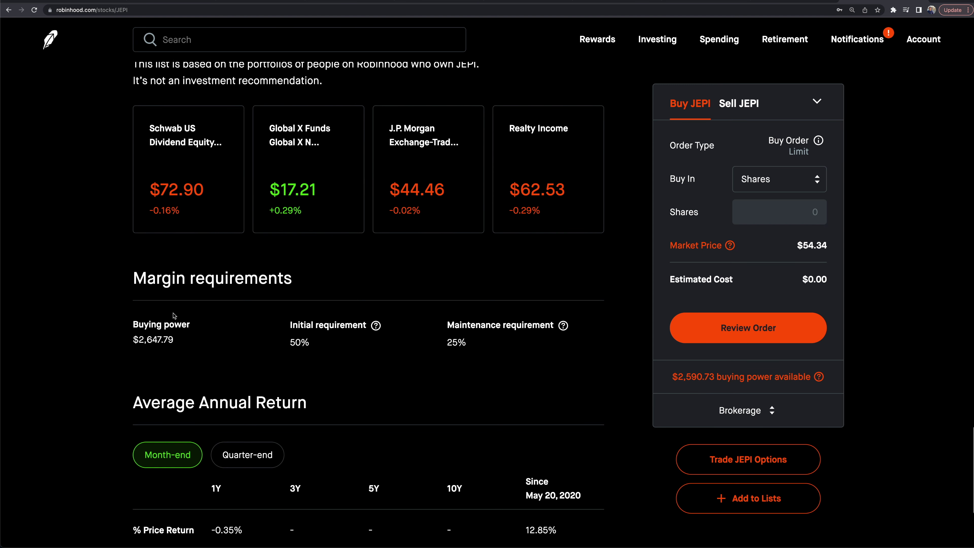
pyautogui.scroll(-1, 622, 350)
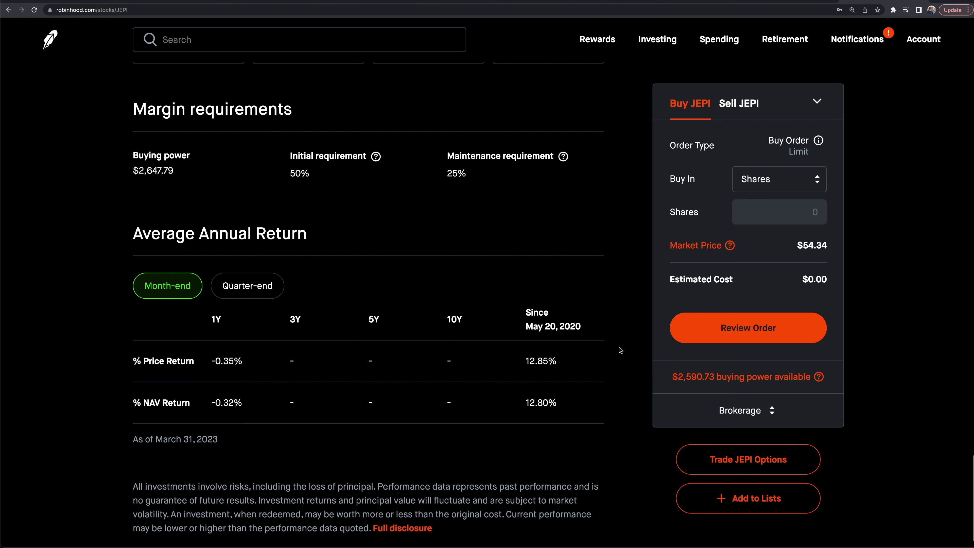
pyautogui.moveTo(527, 328); pyautogui.dragTo(593, 331)
pyautogui.scroll(-1, 600, 331)
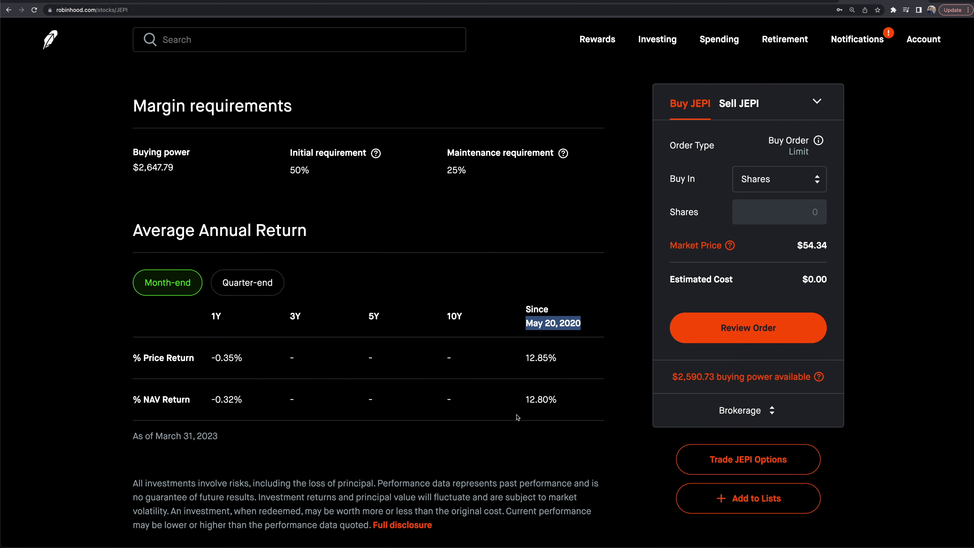
pyautogui.moveTo(526, 324); pyautogui.dragTo(584, 326)
pyautogui.moveTo(522, 365); pyautogui.dragTo(558, 362)
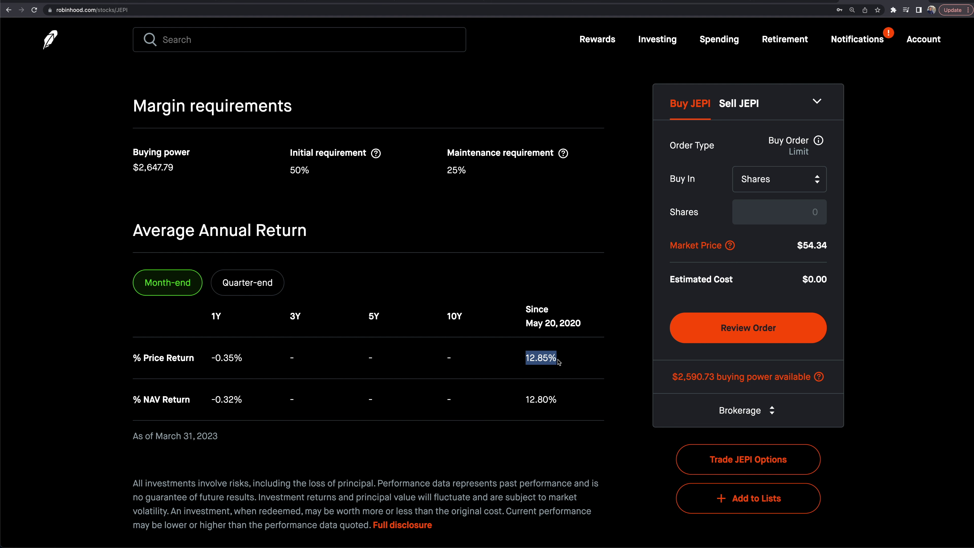
pyautogui.click(611, 322)
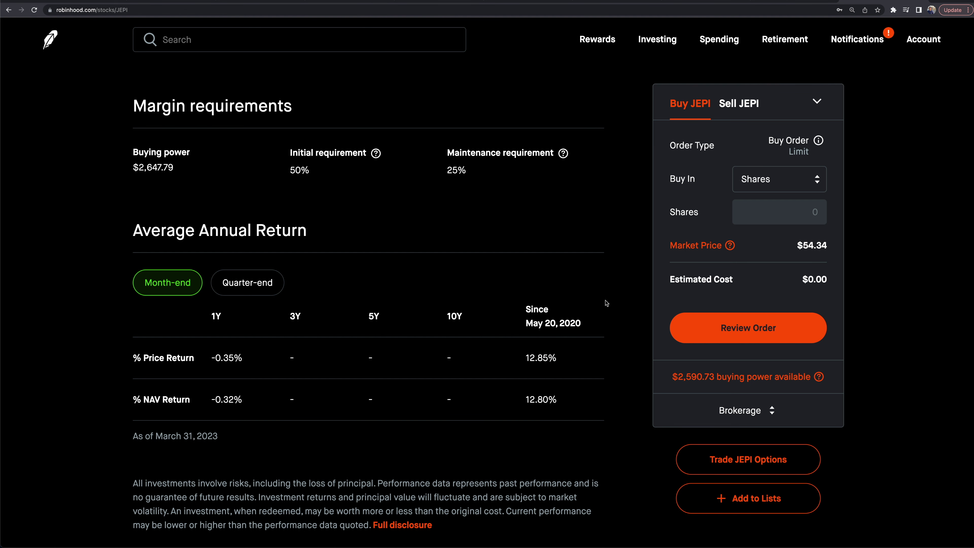
pyautogui.scroll(-1, 607, 305)
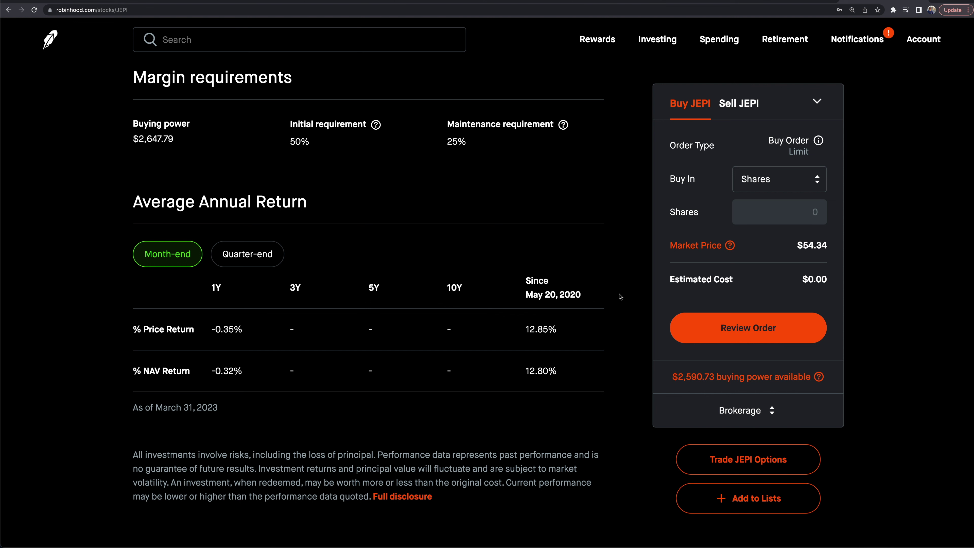
pyautogui.scroll(20, 620, 297)
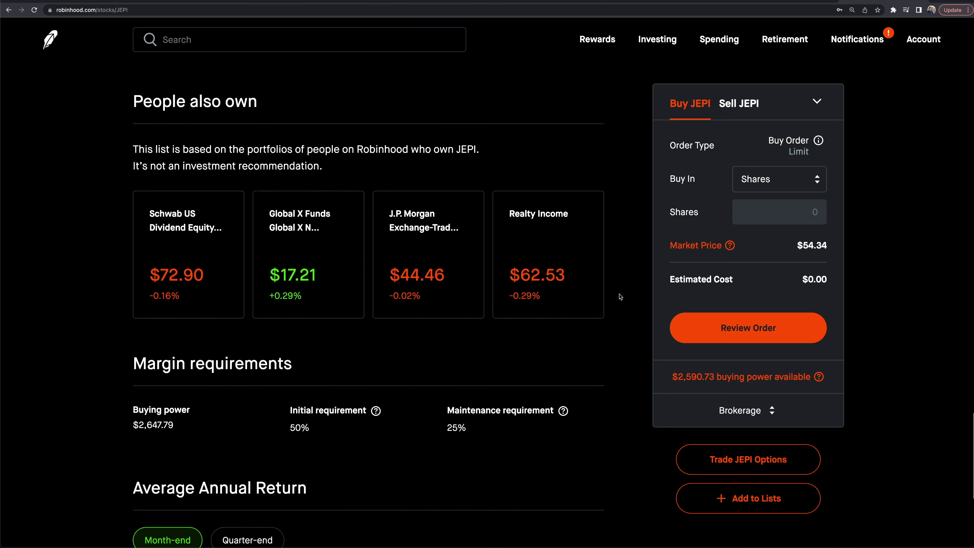
pyautogui.scroll(-1, 620, 297)
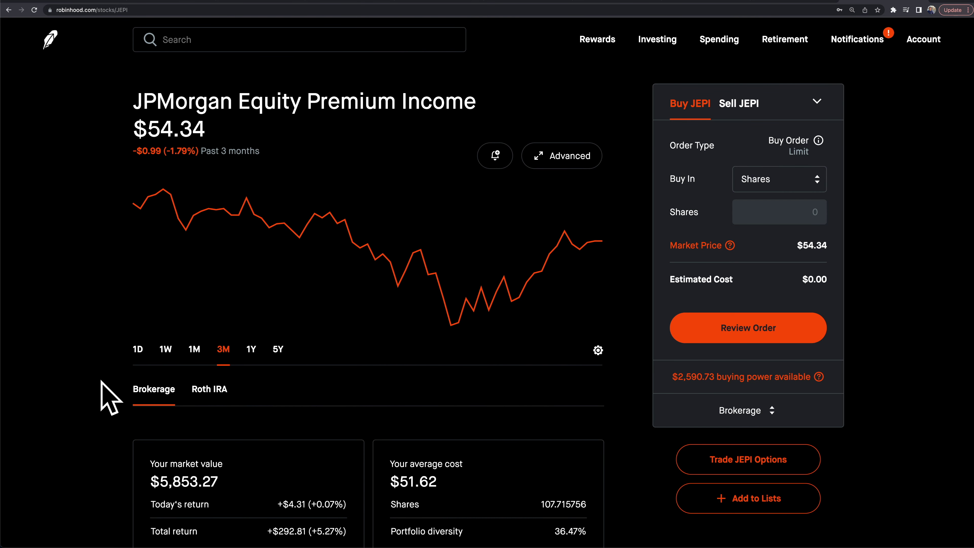
pyautogui.scroll(-1, 99, 385)
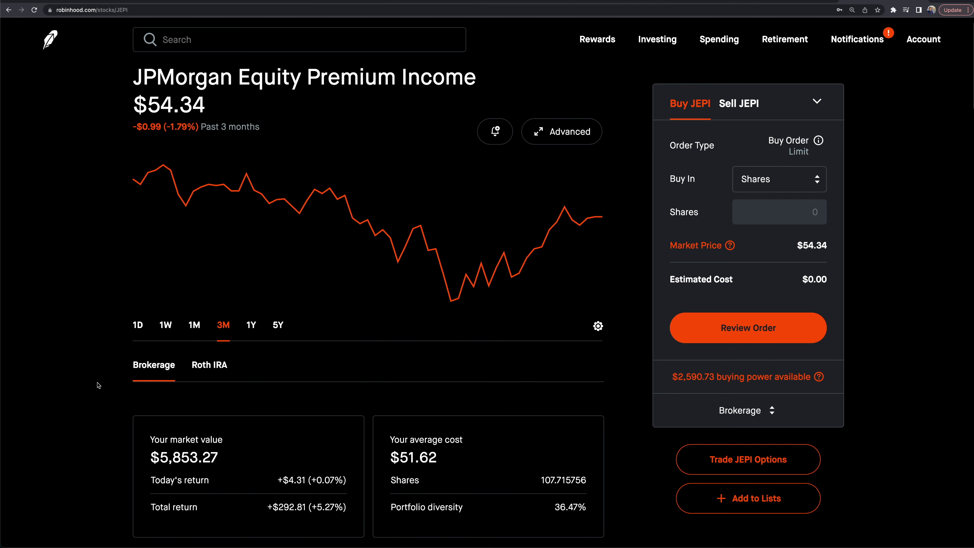
pyautogui.scroll(-1, 223, 371)
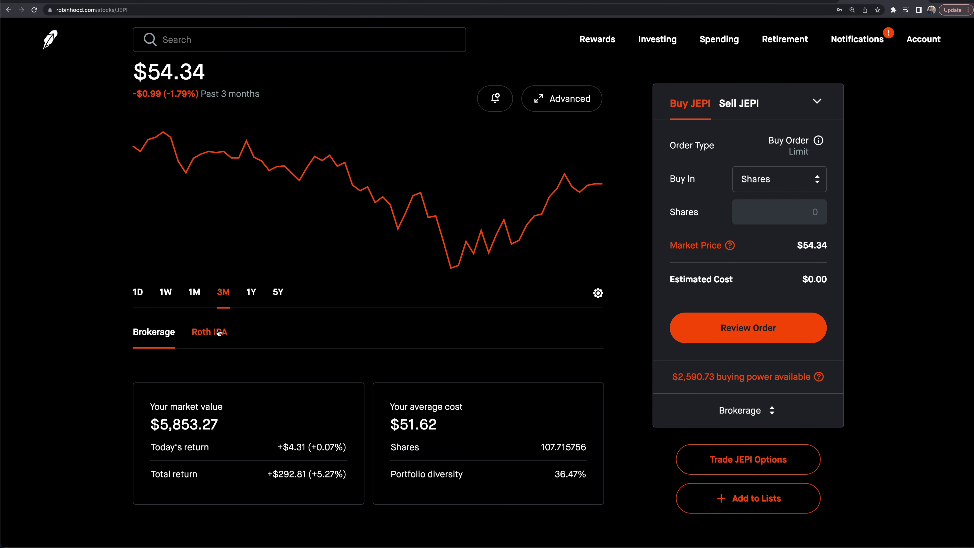
pyautogui.click(219, 332)
pyautogui.scroll(-2, 321, 343)
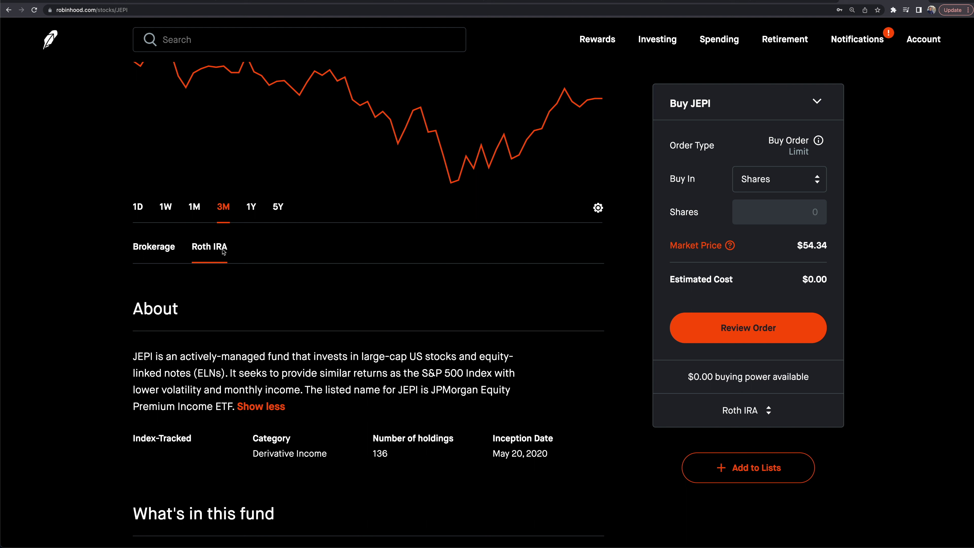
pyautogui.click(153, 246)
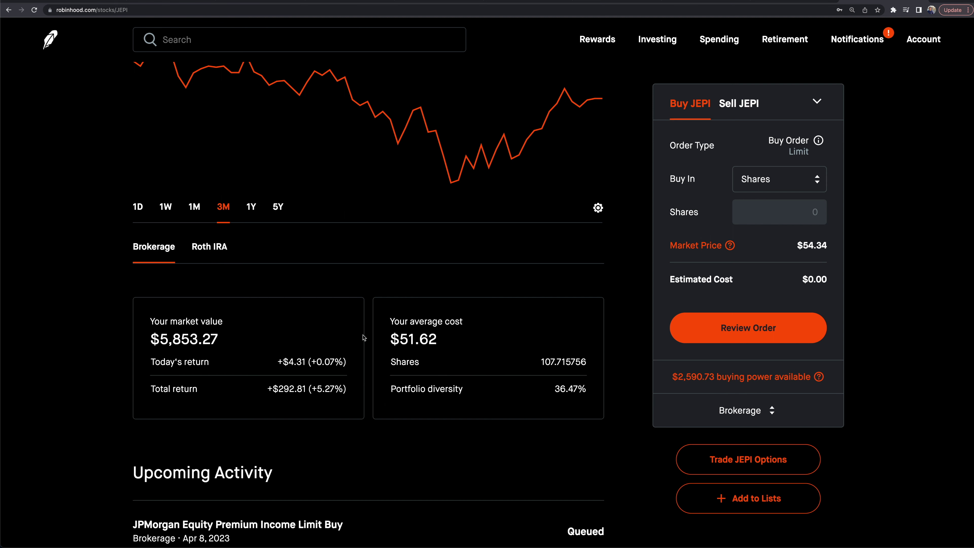
pyautogui.scroll(4, 164, 257)
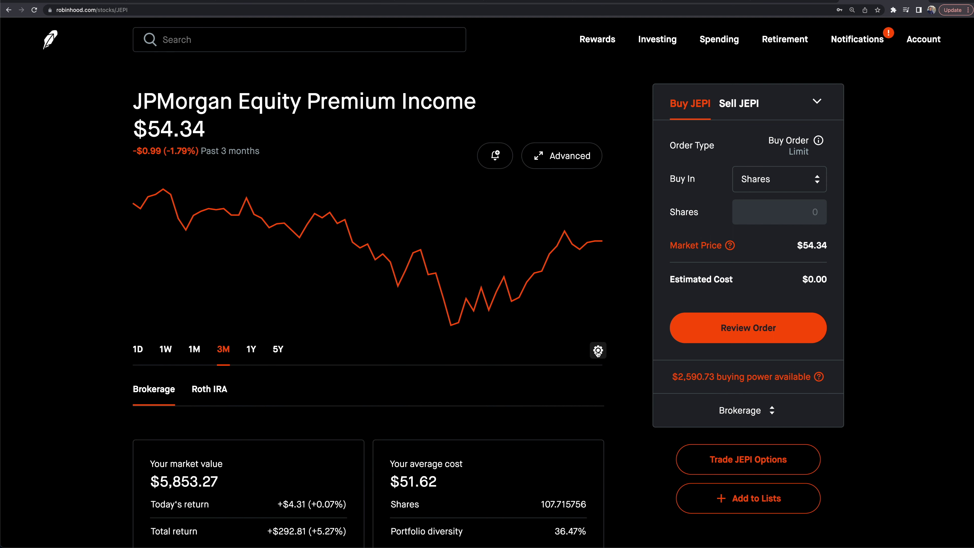
pyautogui.click(599, 351)
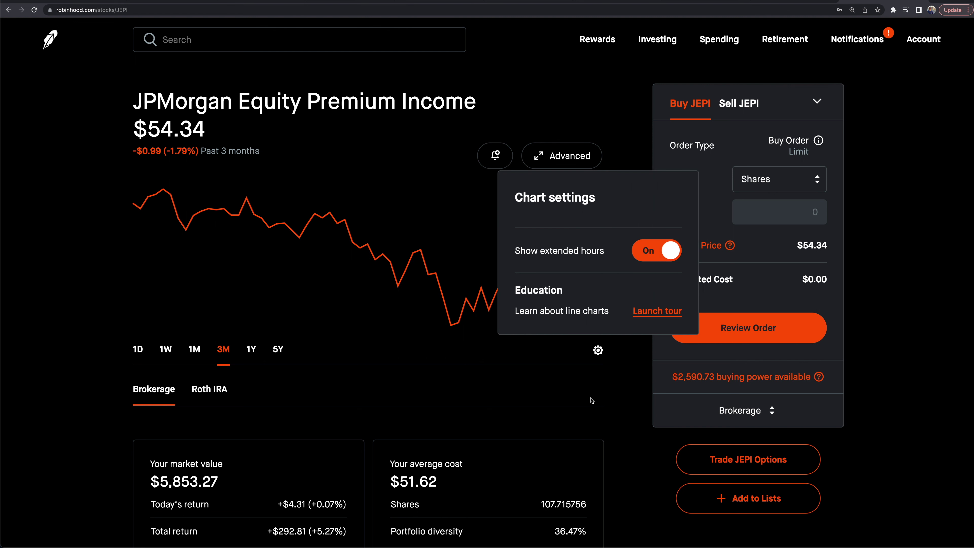
pyautogui.moveTo(513, 251); pyautogui.dragTo(600, 252)
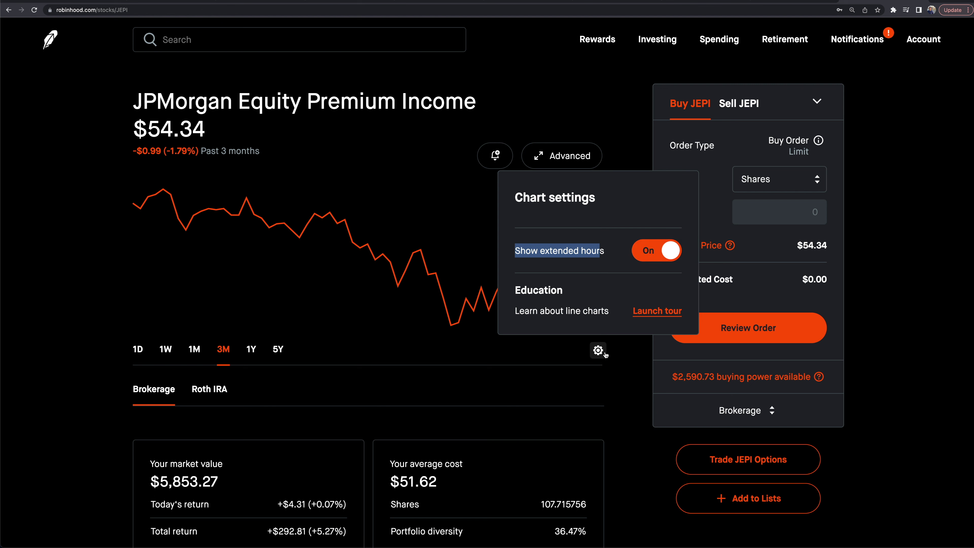
pyautogui.click(617, 352)
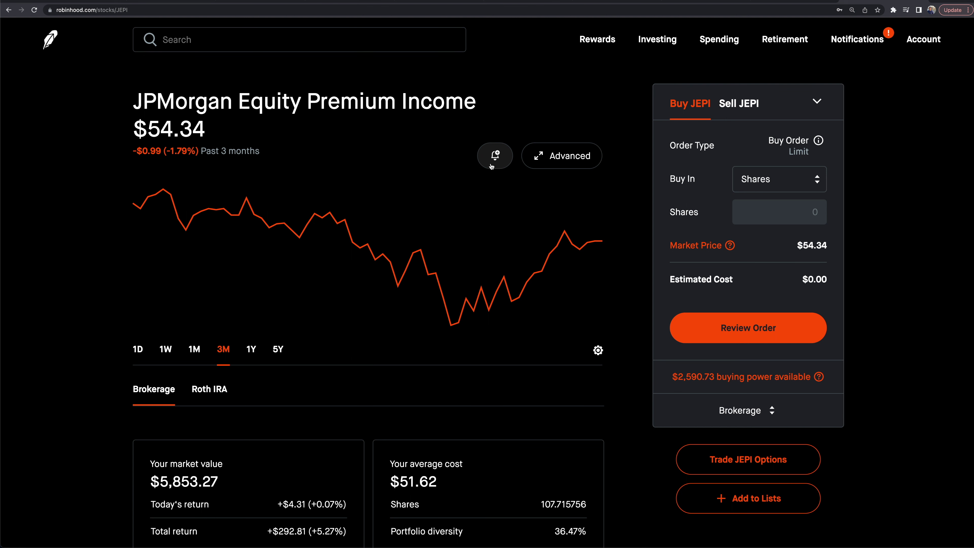
# Open JEPI's custom price alerts and read the notification and once-per-day limit notes.
pyautogui.click(495, 156)
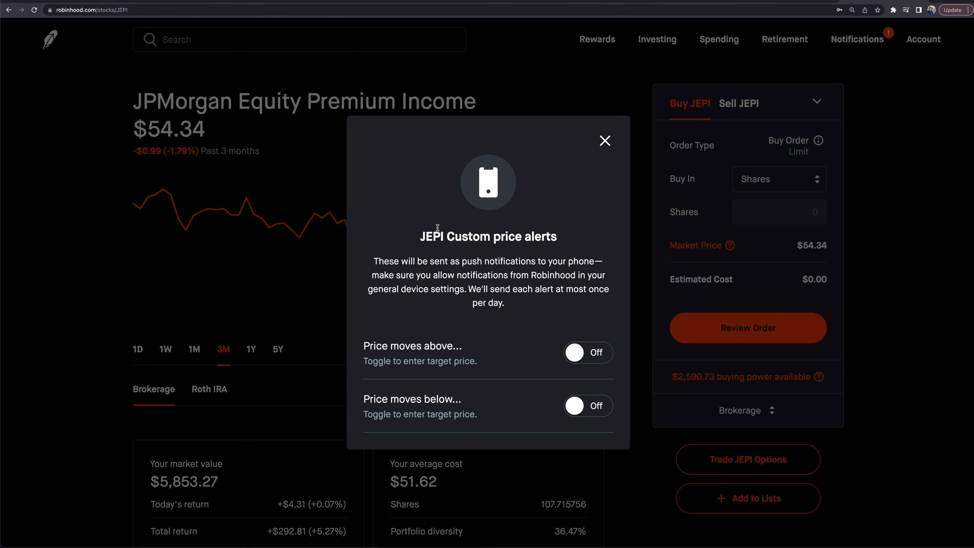
pyautogui.moveTo(421, 236); pyautogui.dragTo(577, 247)
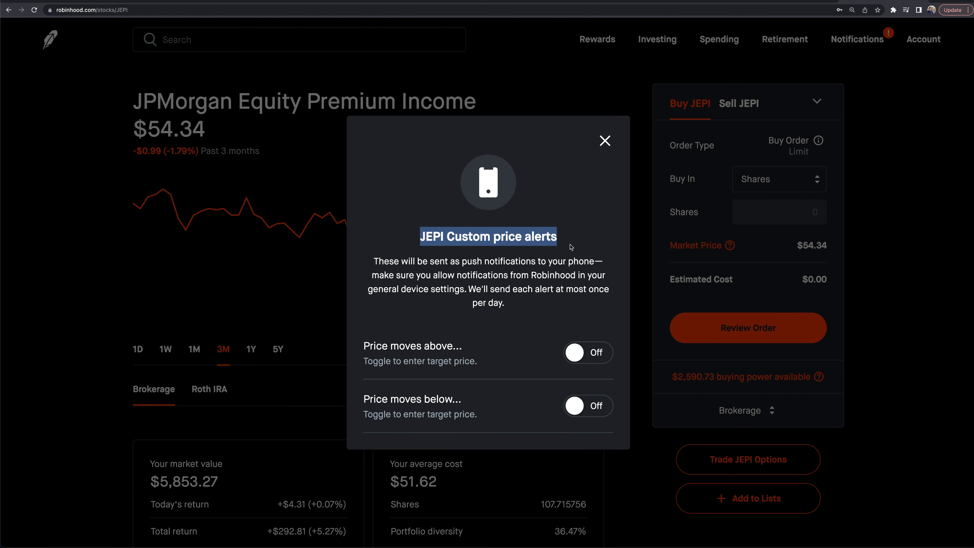
pyautogui.click(555, 238)
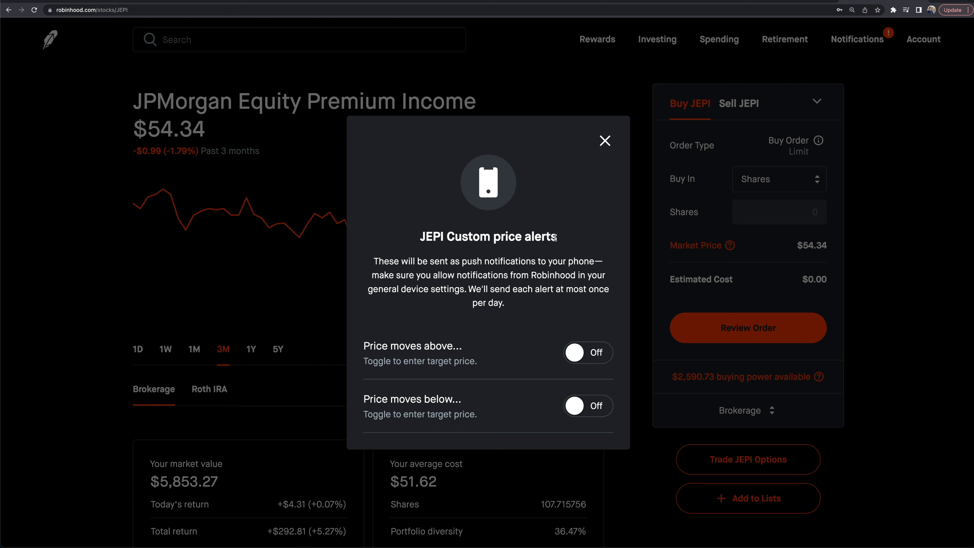
pyautogui.moveTo(372, 261); pyautogui.dragTo(598, 309)
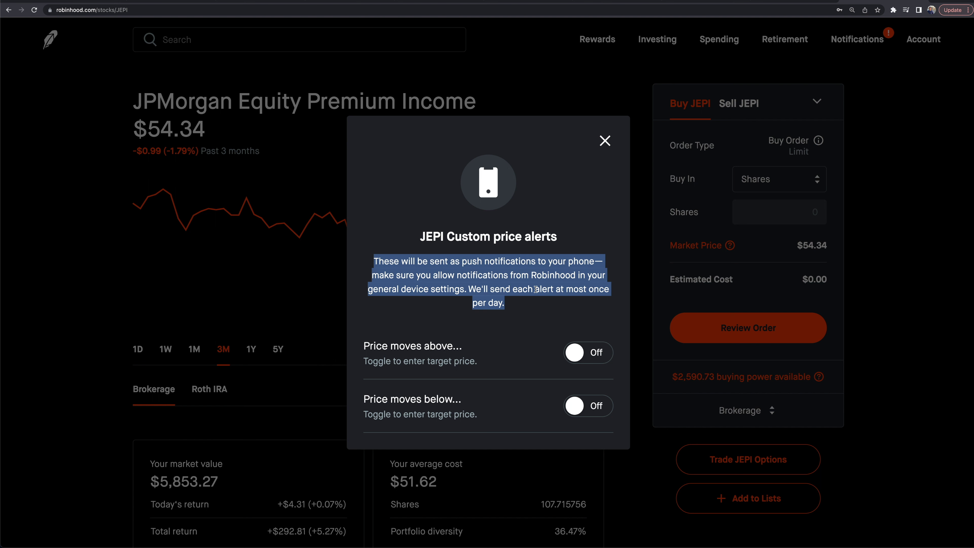
pyautogui.click(424, 260)
pyautogui.moveTo(411, 260); pyautogui.dragTo(587, 261)
pyautogui.moveTo(433, 276); pyautogui.dragTo(564, 275)
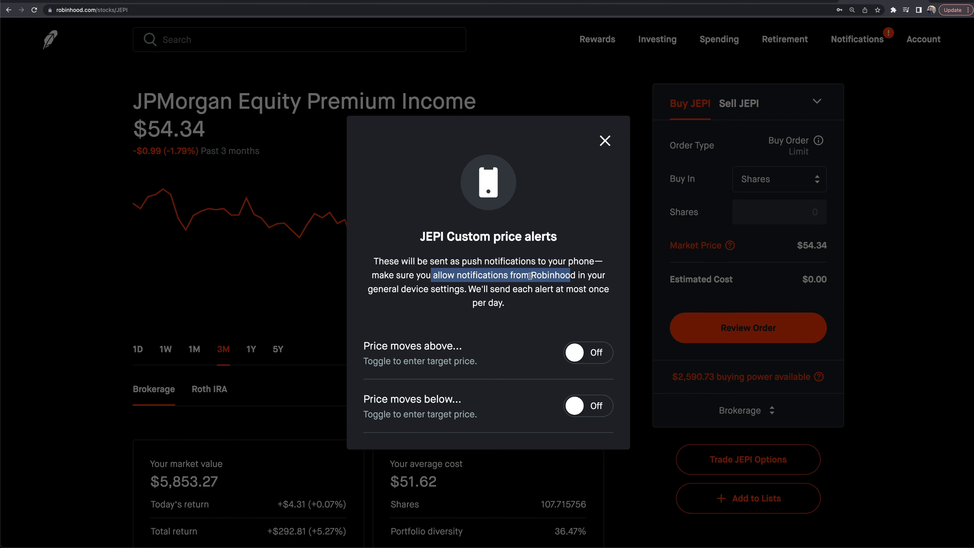
pyautogui.click(438, 287)
pyautogui.moveTo(485, 289); pyautogui.dragTo(546, 306)
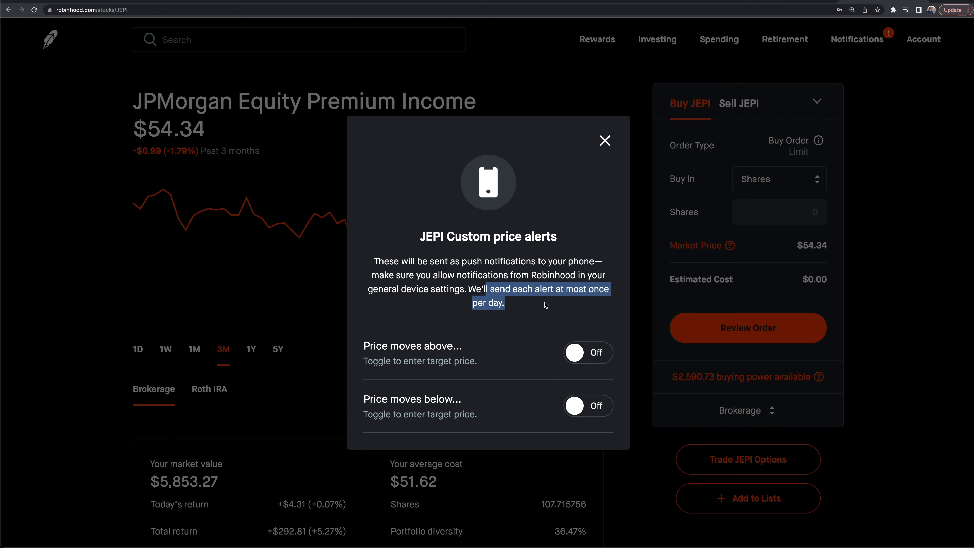
pyautogui.click(546, 305)
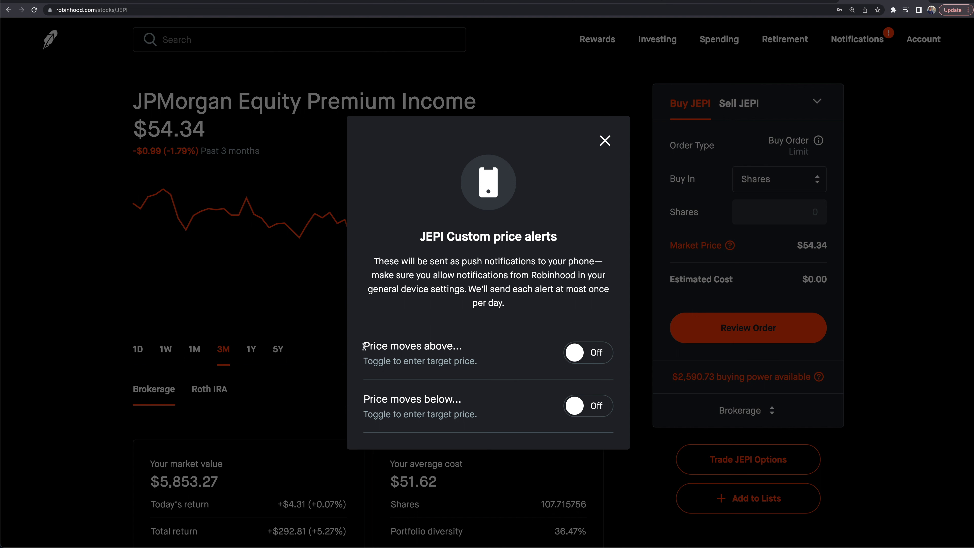
pyautogui.moveTo(364, 346); pyautogui.dragTo(468, 350)
pyautogui.moveTo(364, 363); pyautogui.dragTo(556, 354)
# Try a $60.00 price-moves-above alert, then cancel it.
pyautogui.click(583, 353)
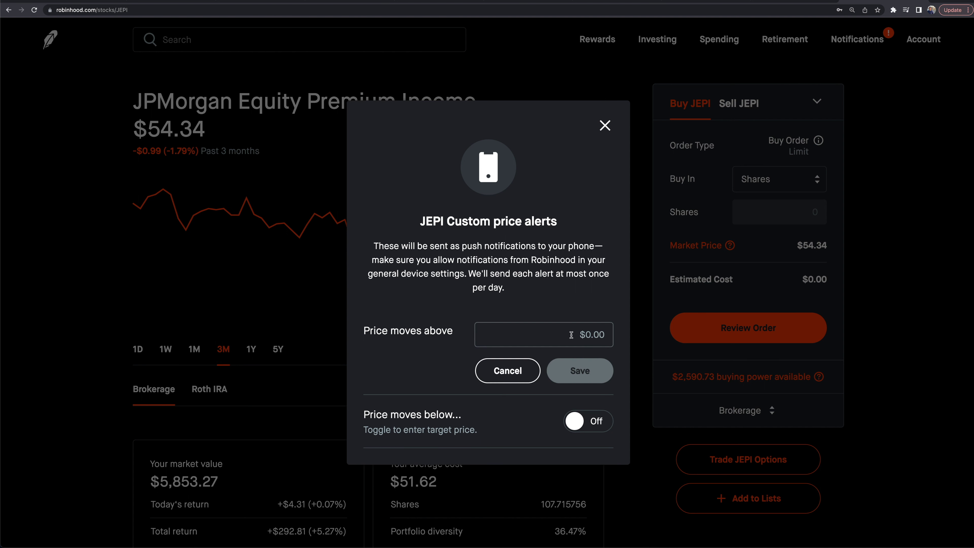
pyautogui.click(595, 329)
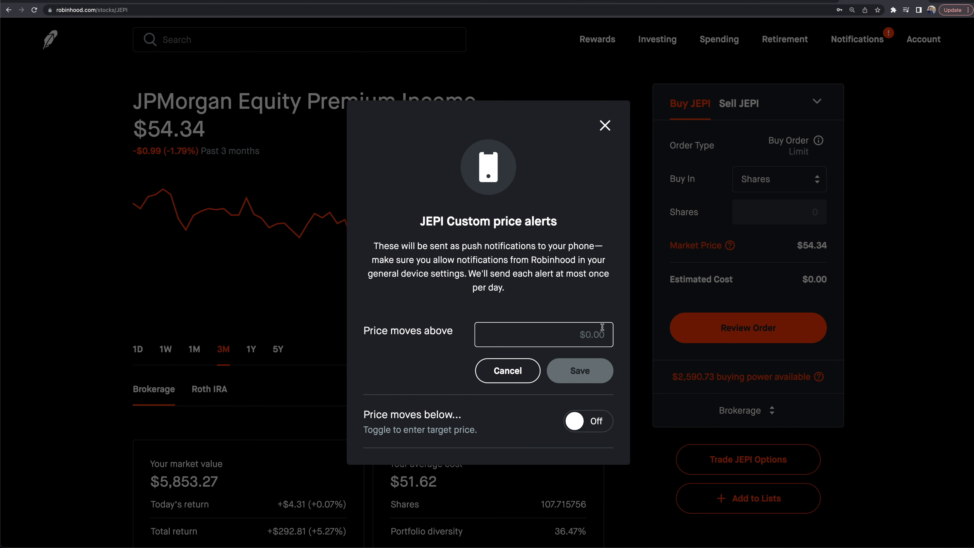
pyautogui.write('60')
pyautogui.click(584, 302)
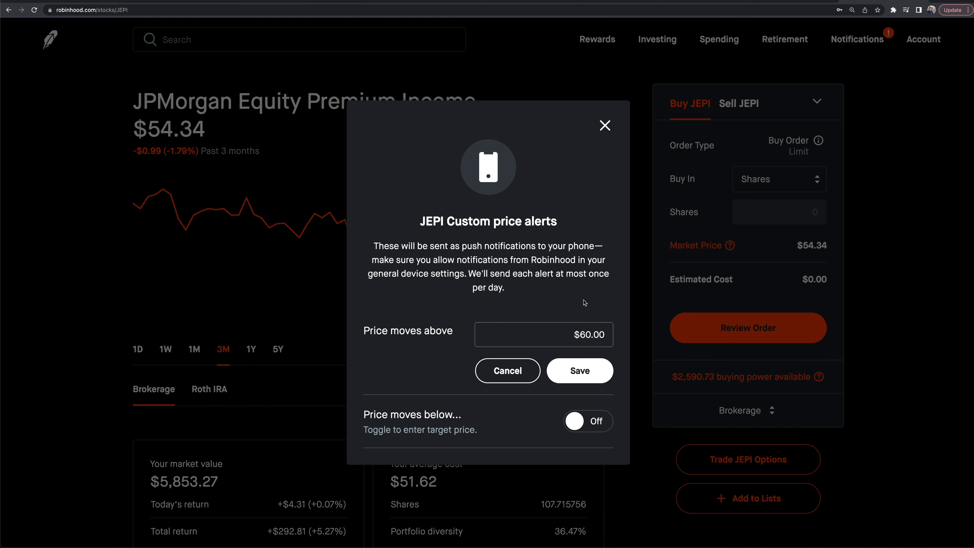
pyautogui.click(501, 377)
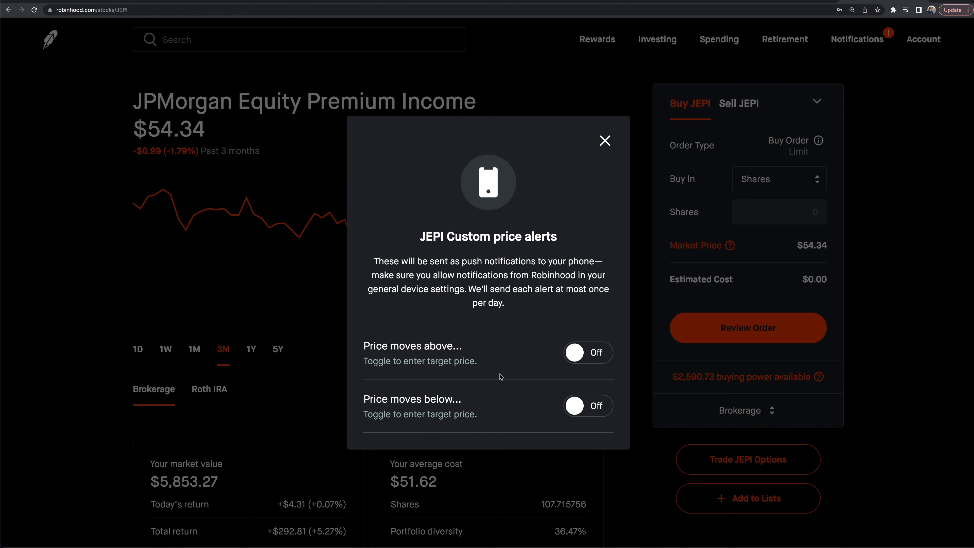
# Try a $50.00 price-moves-below alert, then cancel it.
pyautogui.click(589, 406)
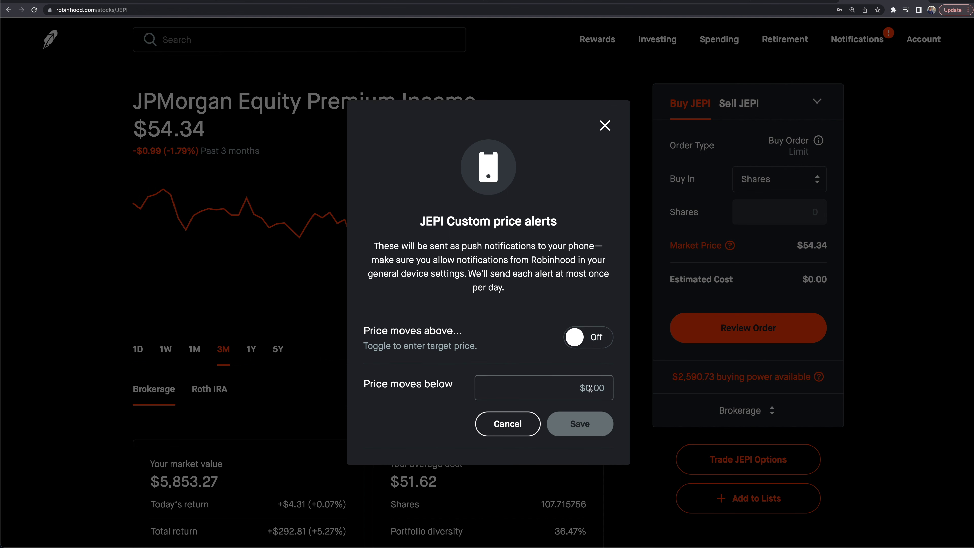
pyautogui.write('50')
pyautogui.click(390, 386)
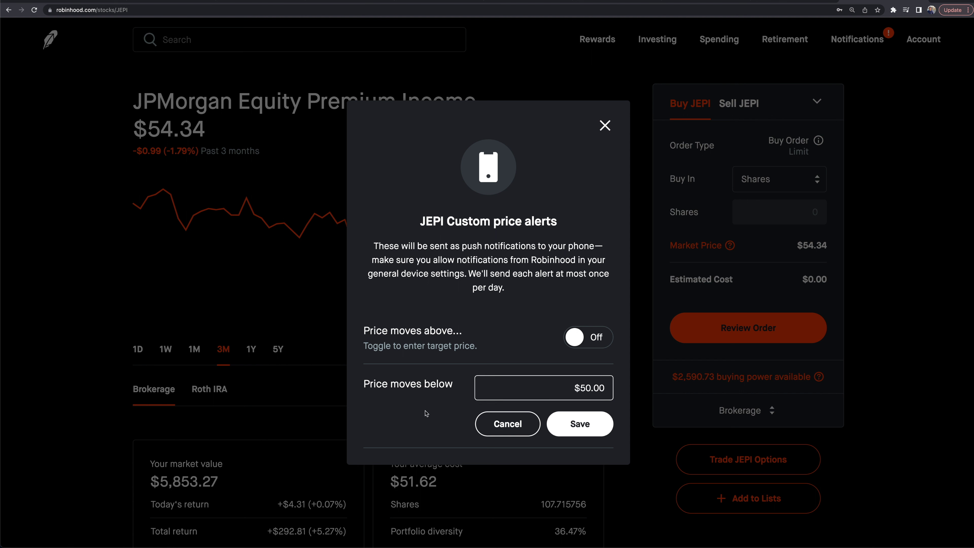
pyautogui.click(516, 434)
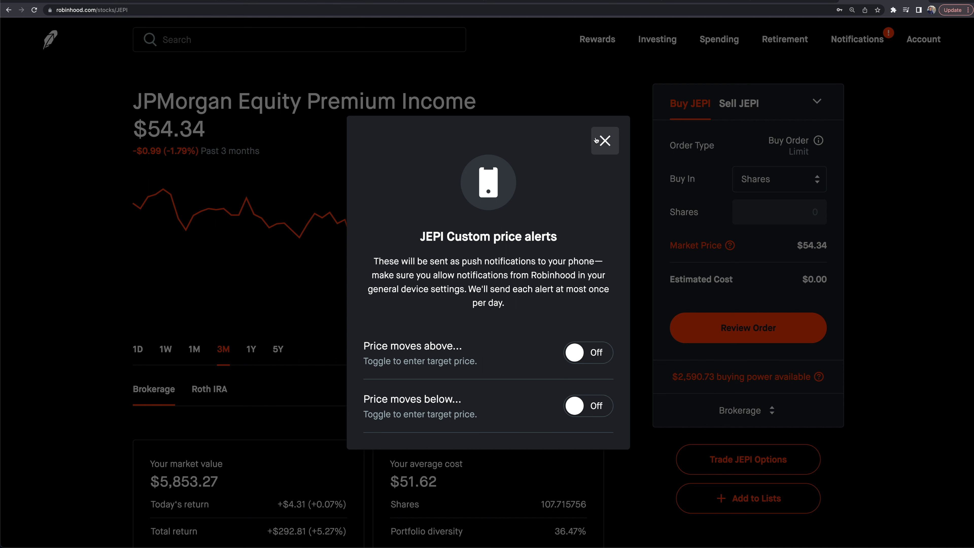
# Close the price alerts dialog and switch to JEPI's Advanced chart view.
pyautogui.click(606, 140)
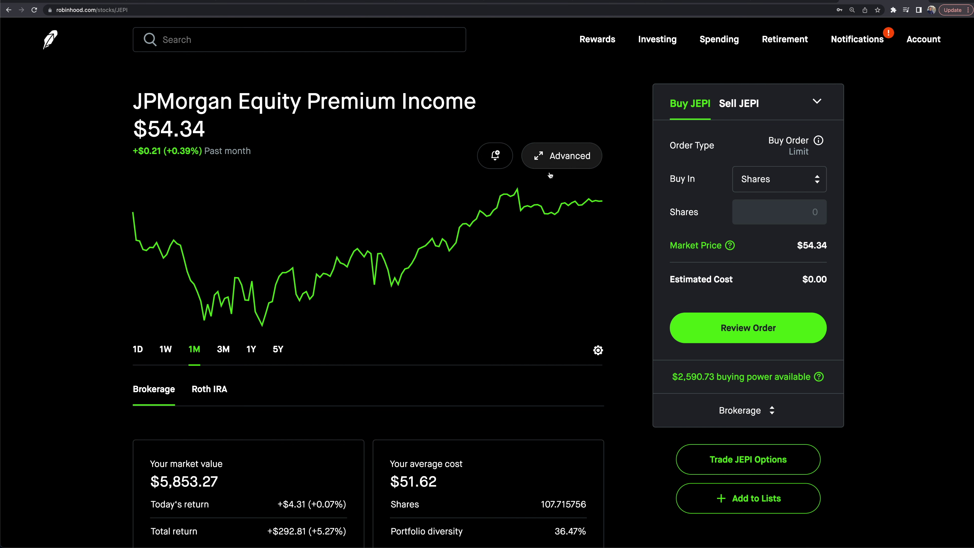
pyautogui.click(578, 157)
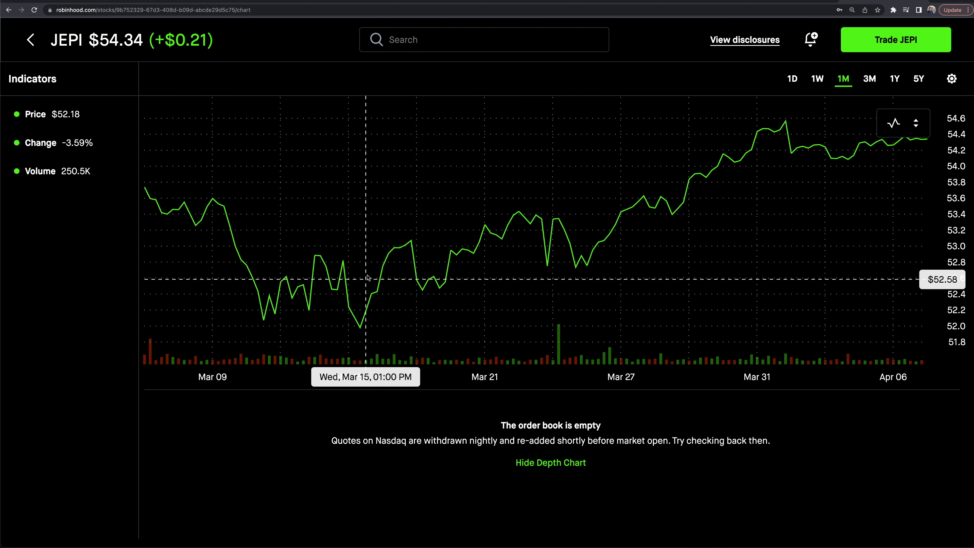
# Switch JEPI's chart to candlesticks over a one-year range.
pyautogui.click(903, 127)
pyautogui.click(897, 185)
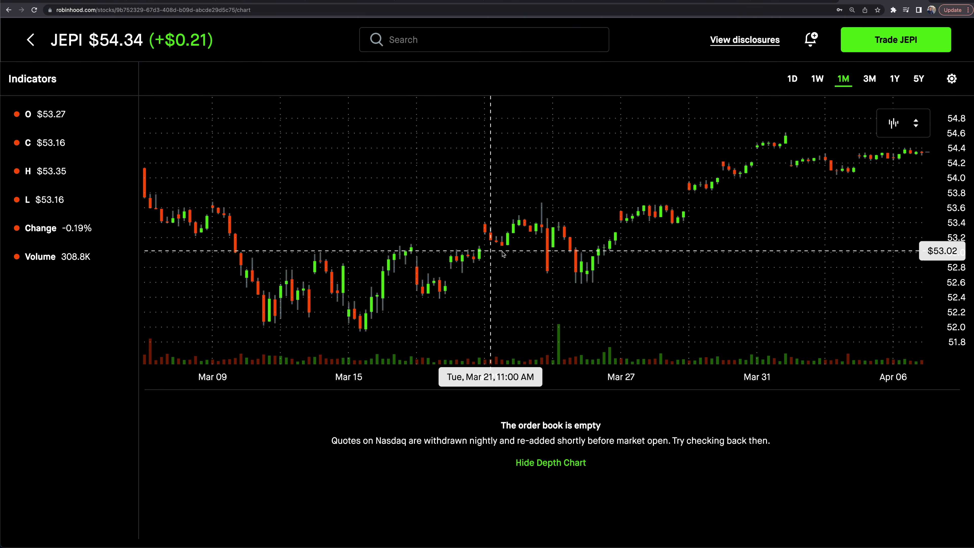
pyautogui.click(871, 79)
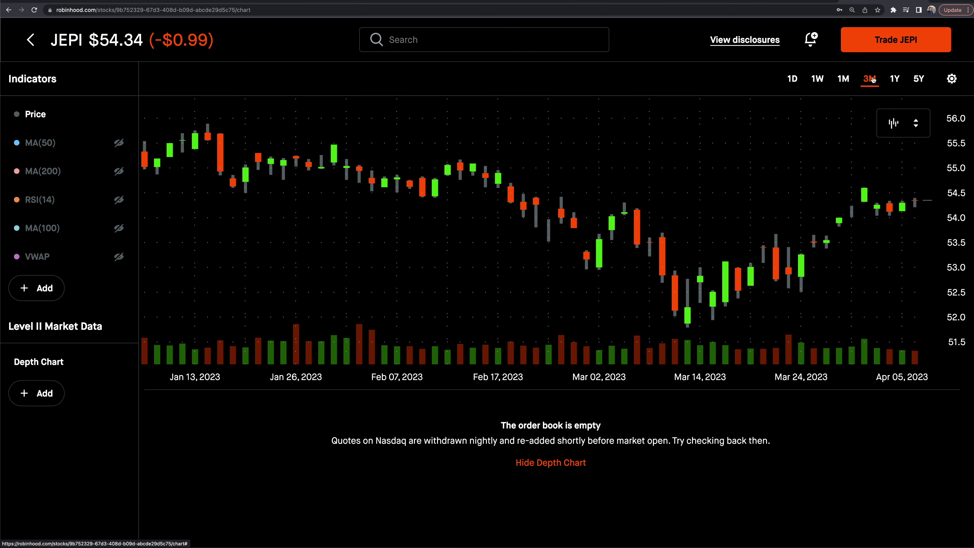
pyautogui.click(895, 79)
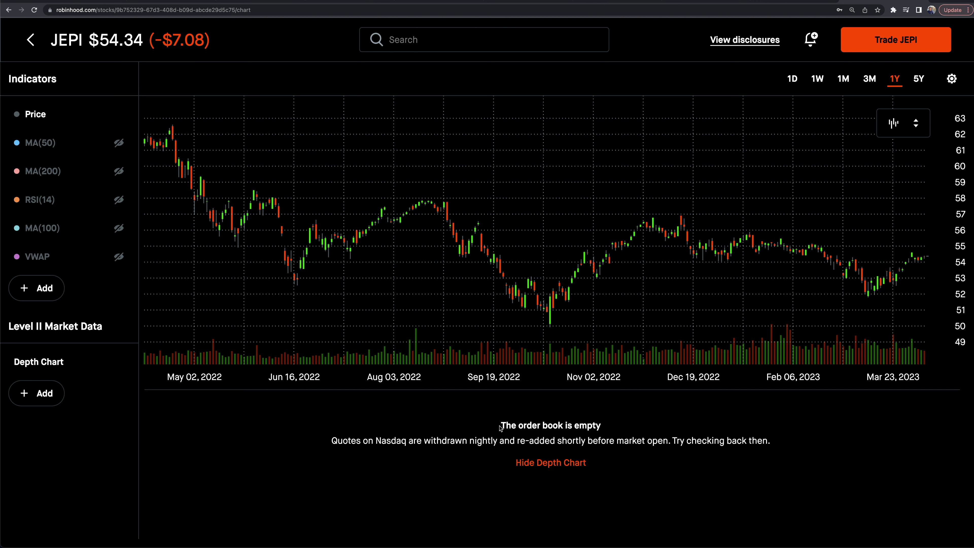
pyautogui.moveTo(500, 426); pyautogui.dragTo(629, 419)
pyautogui.click(618, 422)
# Turn on the MA(50), MA(200), RSI(14), MA(100) and VWAP indicators without adding new ones.
pyautogui.click(119, 144)
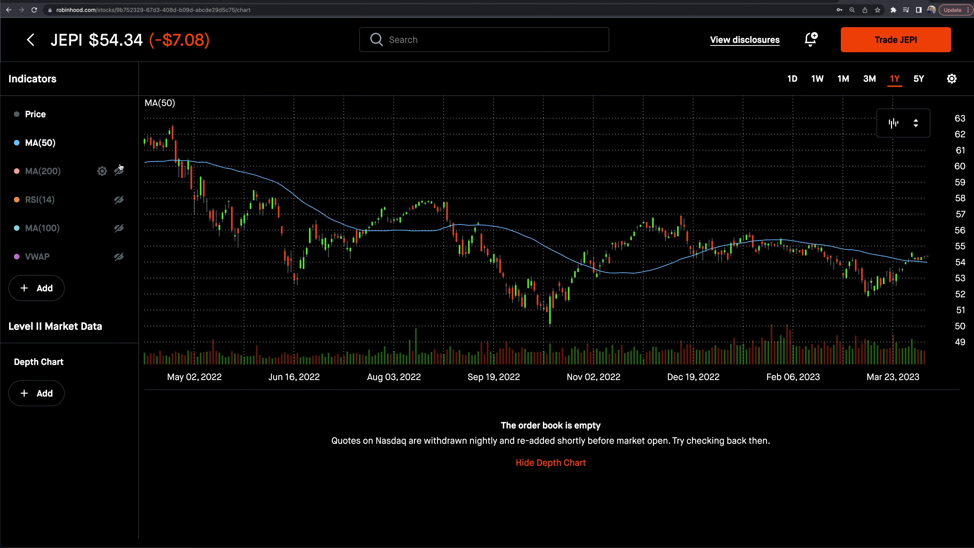
pyautogui.click(120, 173)
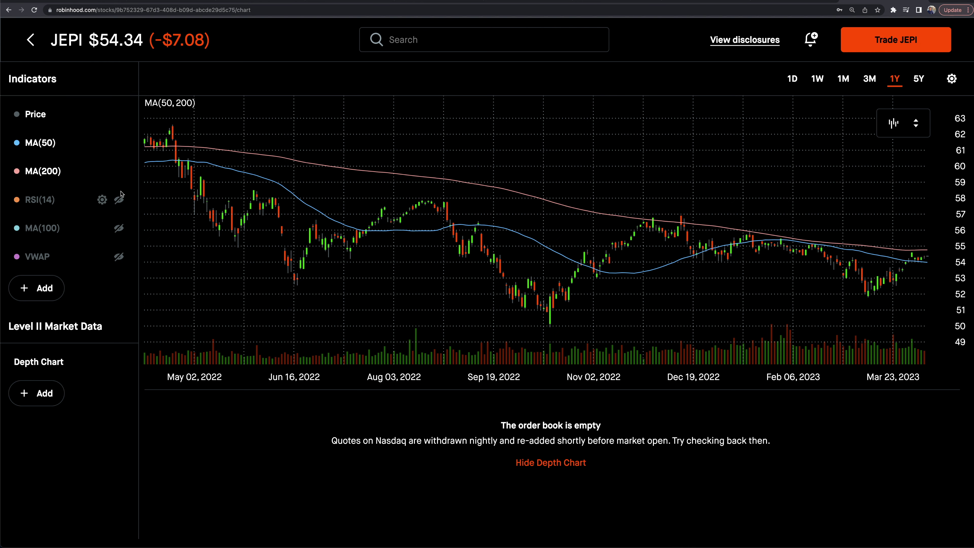
pyautogui.click(125, 199)
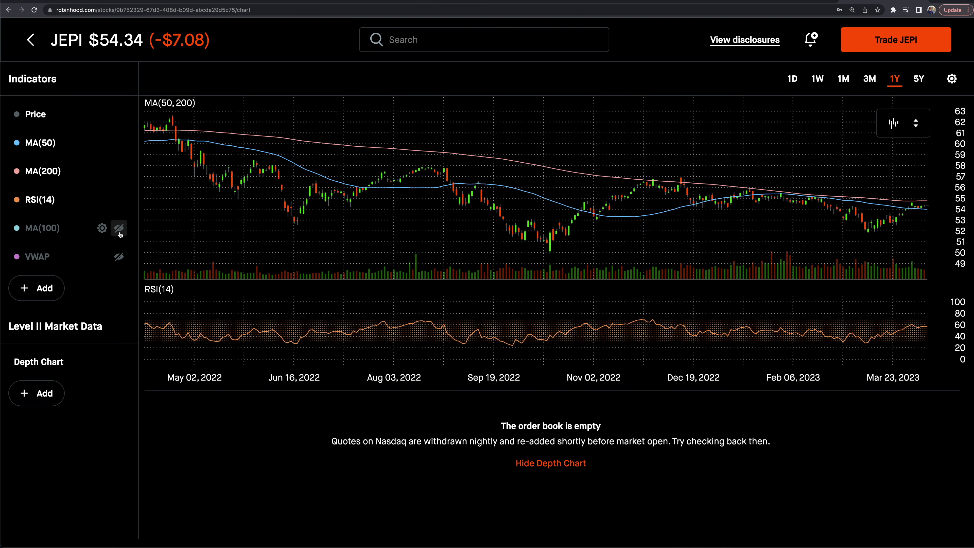
pyautogui.click(118, 235)
pyautogui.click(118, 261)
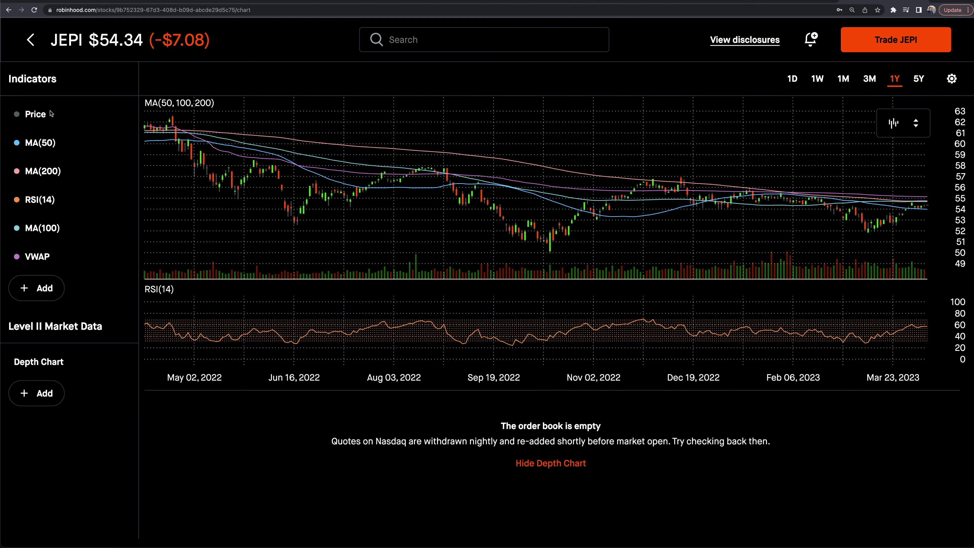
pyautogui.click(35, 293)
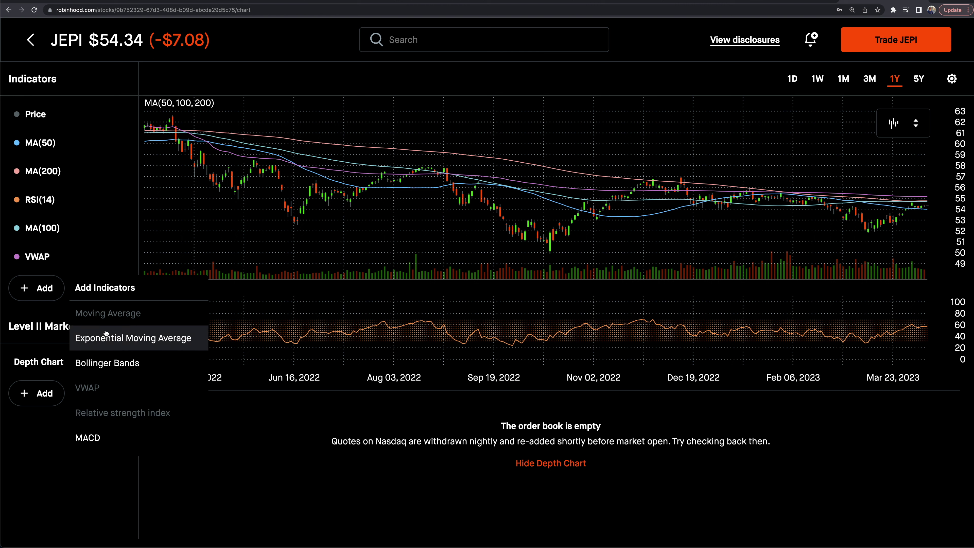
pyautogui.click(346, 468)
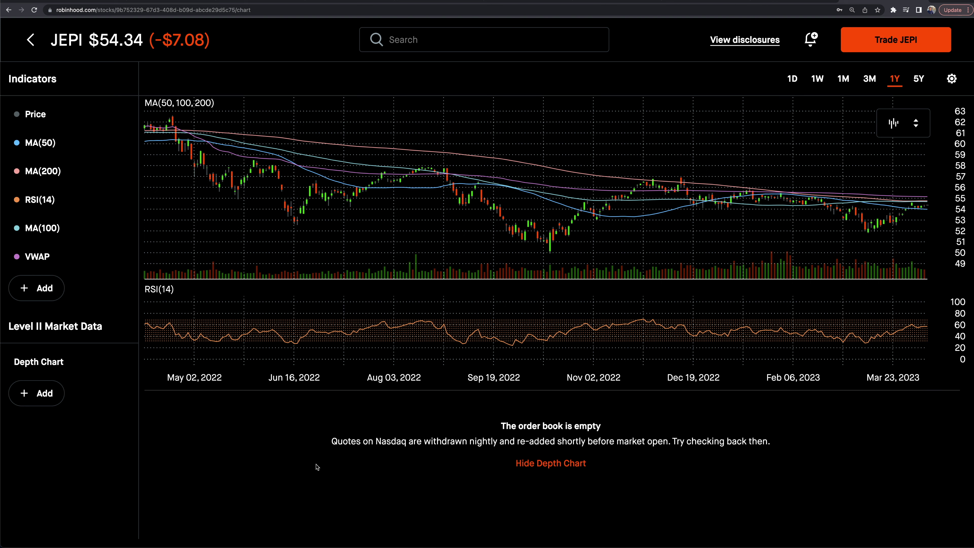
pyautogui.click(892, 43)
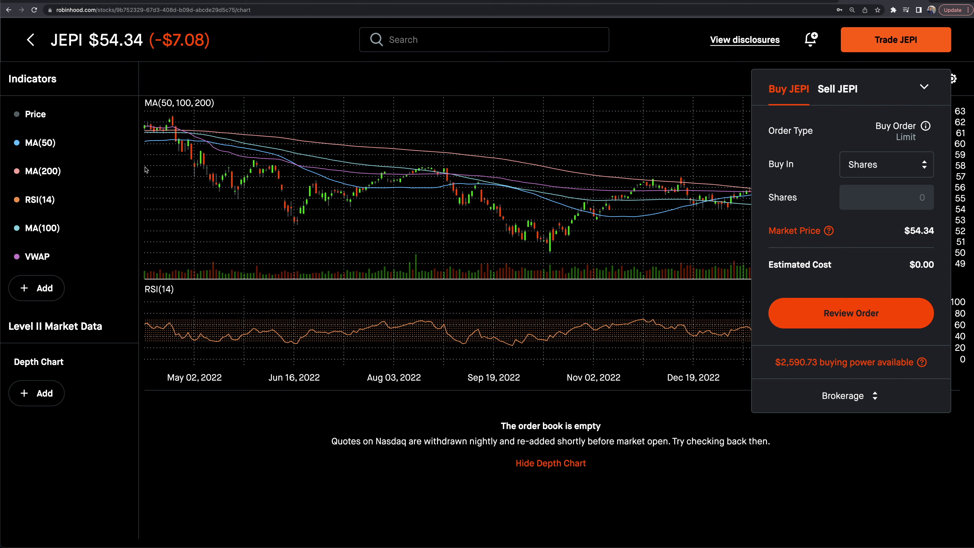
pyautogui.click(930, 87)
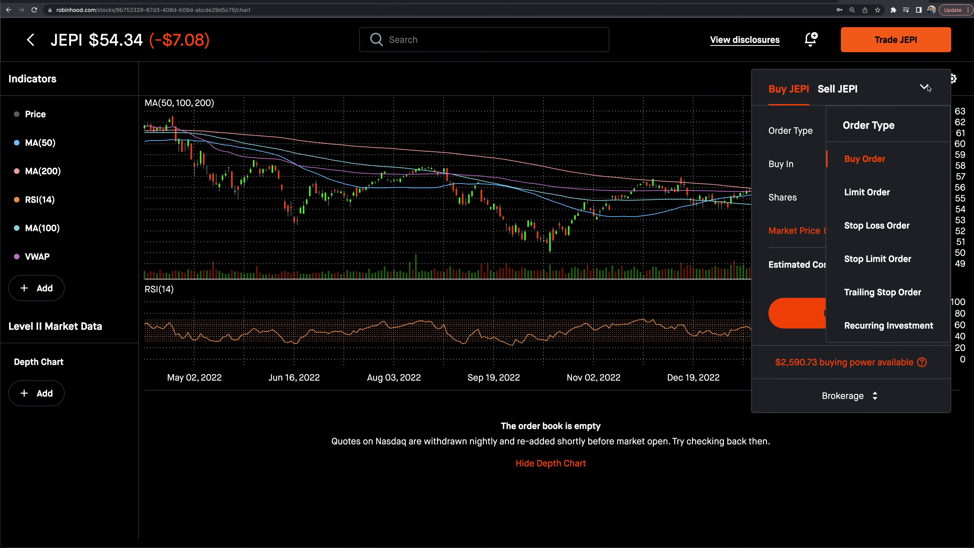
pyautogui.click(928, 89)
pyautogui.click(436, 64)
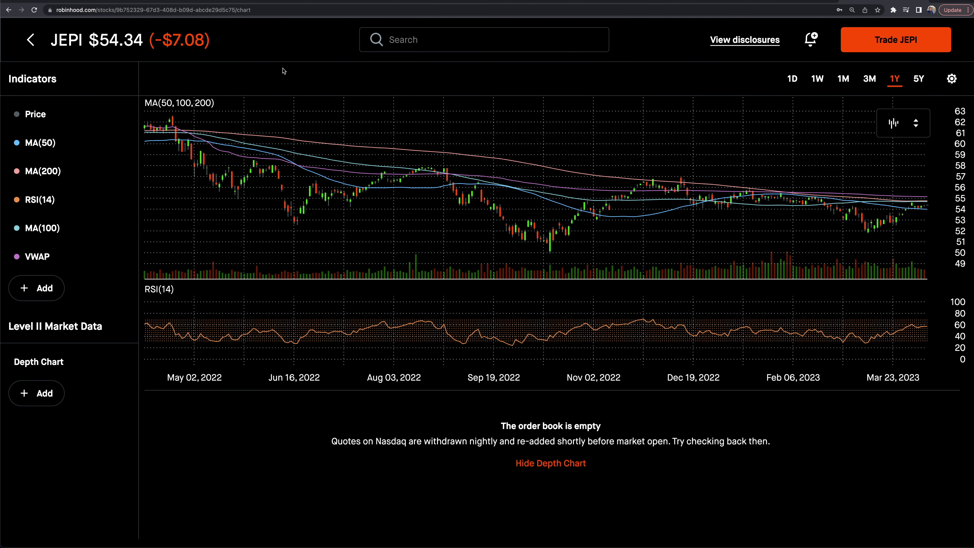
pyautogui.click(42, 51)
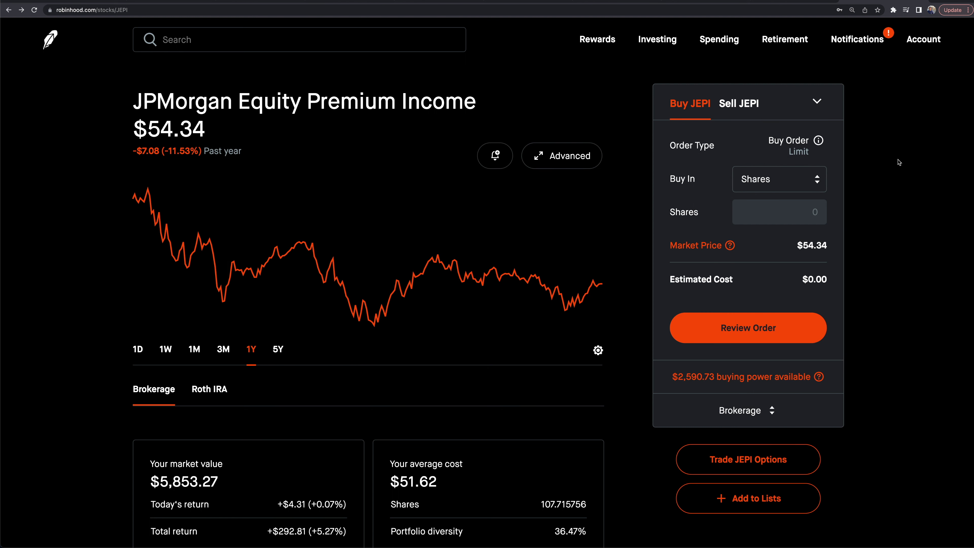
pyautogui.click(668, 41)
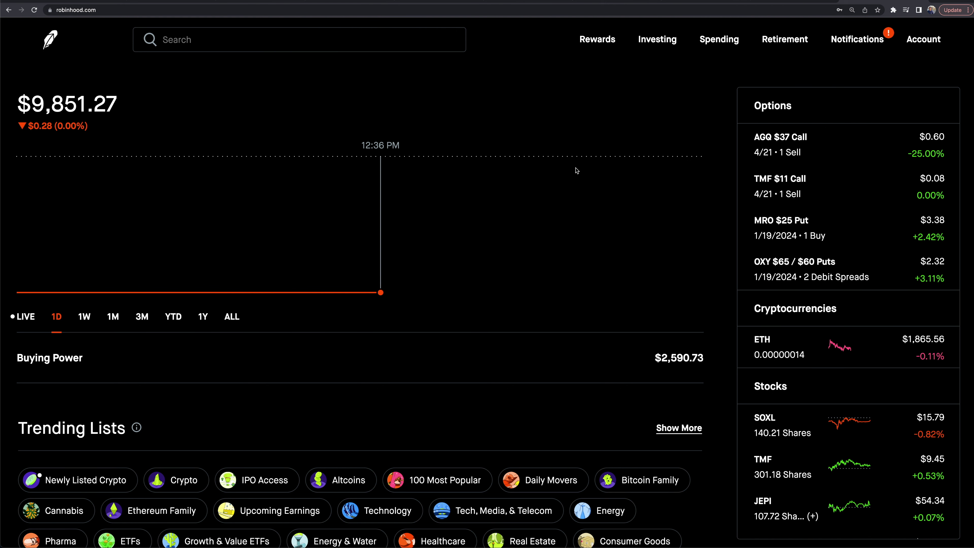
# Open Rewards and read the up-to-$200-per-friend referral offer, capped at $1,500 yearly.
pyautogui.click(594, 45)
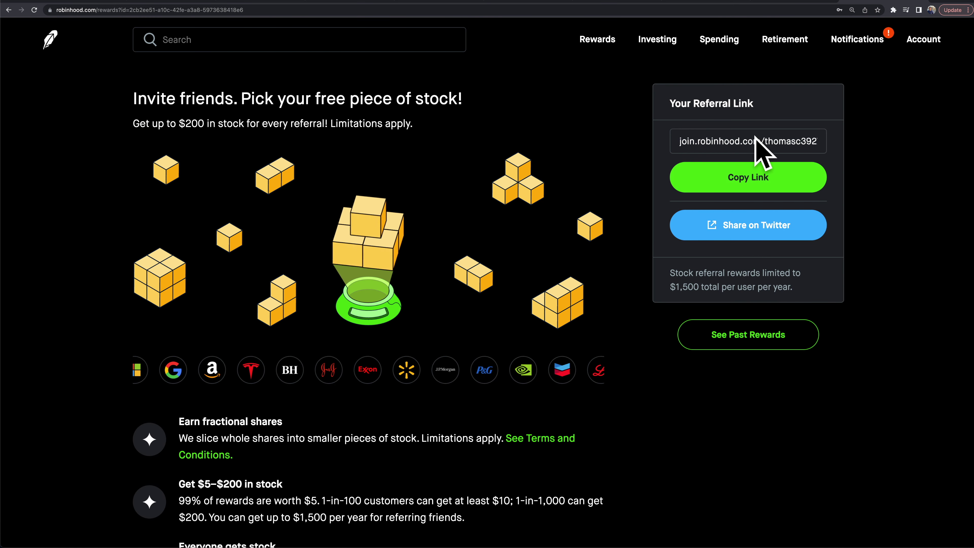
pyautogui.scroll(-3, 441, 263)
pyautogui.scroll(-2, 423, 263)
pyautogui.scroll(5, 380, 254)
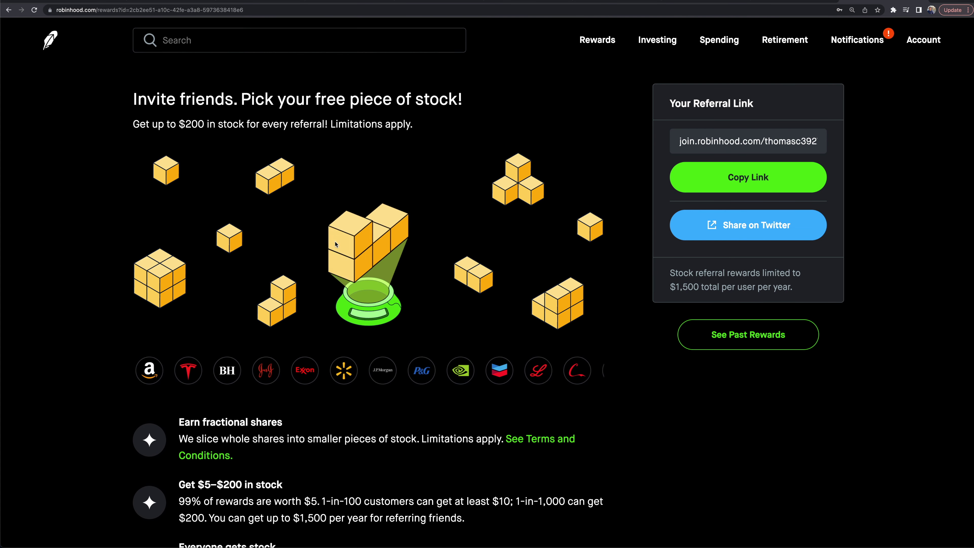
pyautogui.scroll(-2, 268, 345)
pyautogui.moveTo(182, 439); pyautogui.dragTo(283, 438)
pyautogui.scroll(-2, 363, 423)
pyautogui.scroll(-3, 363, 410)
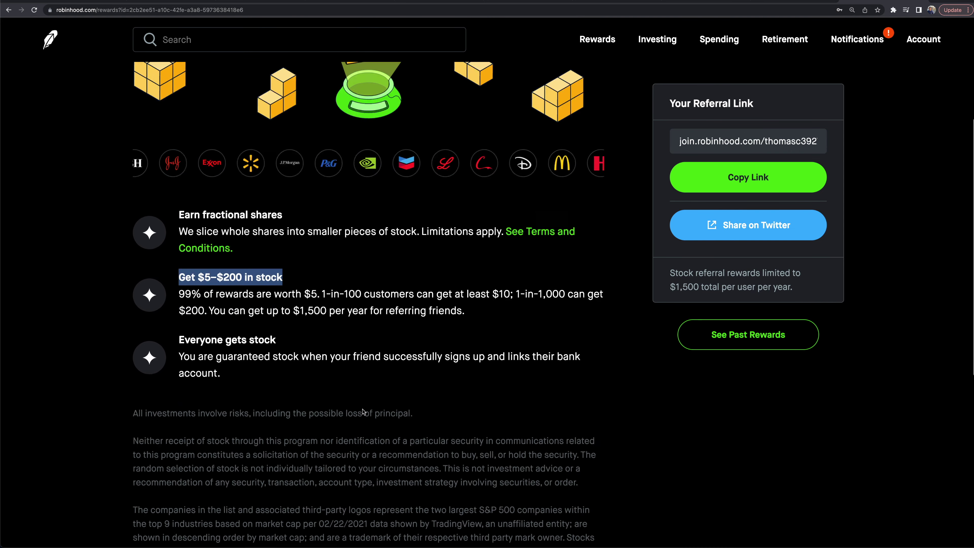
pyautogui.scroll(5, 363, 412)
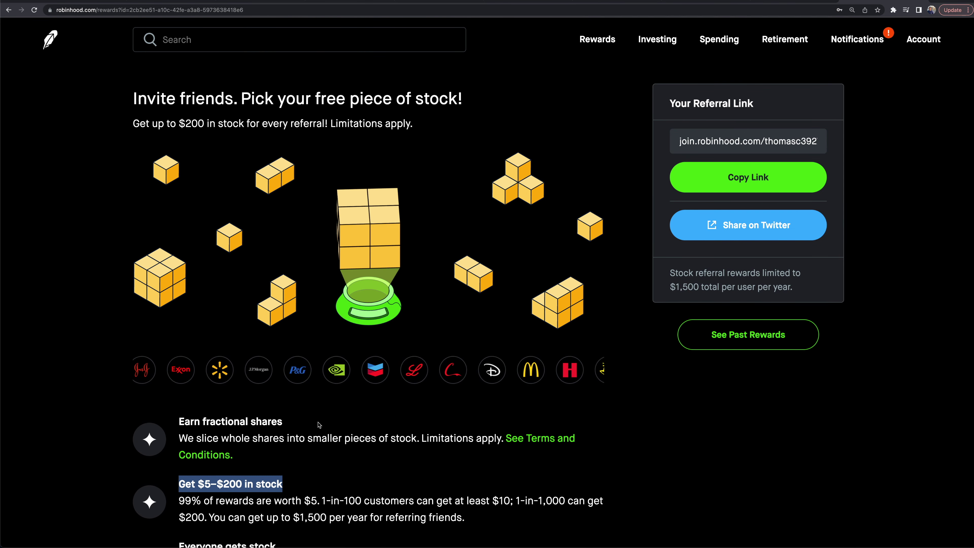
pyautogui.scroll(-3, 318, 424)
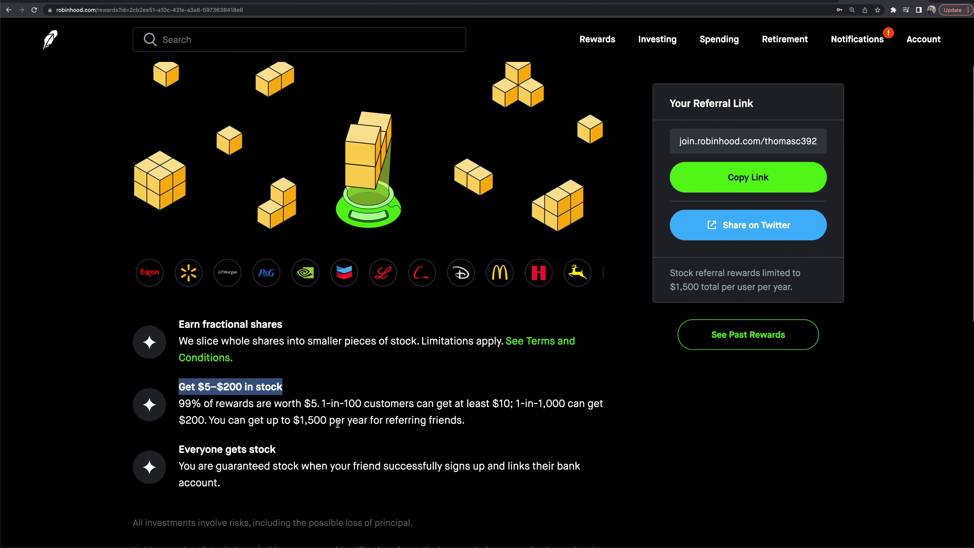
pyautogui.scroll(-1, 337, 424)
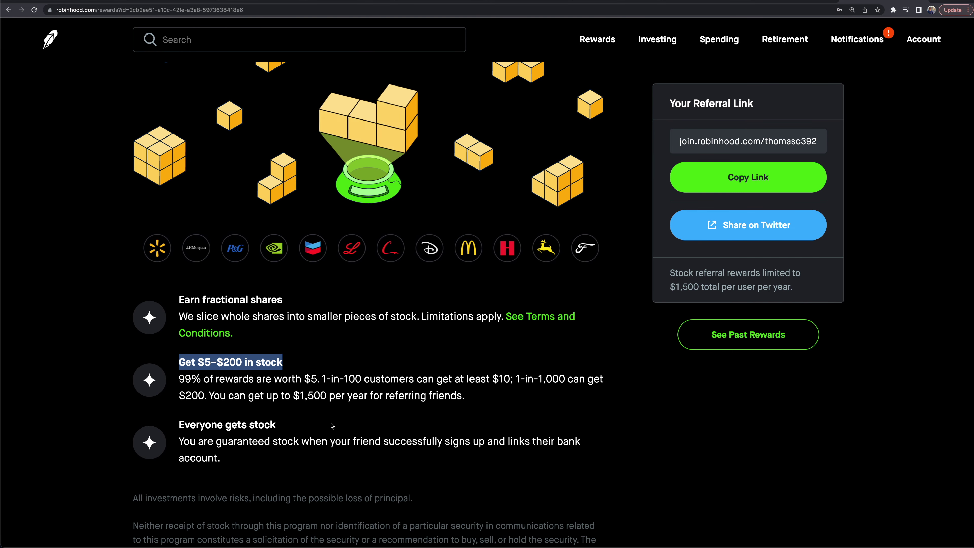
pyautogui.scroll(3, 332, 425)
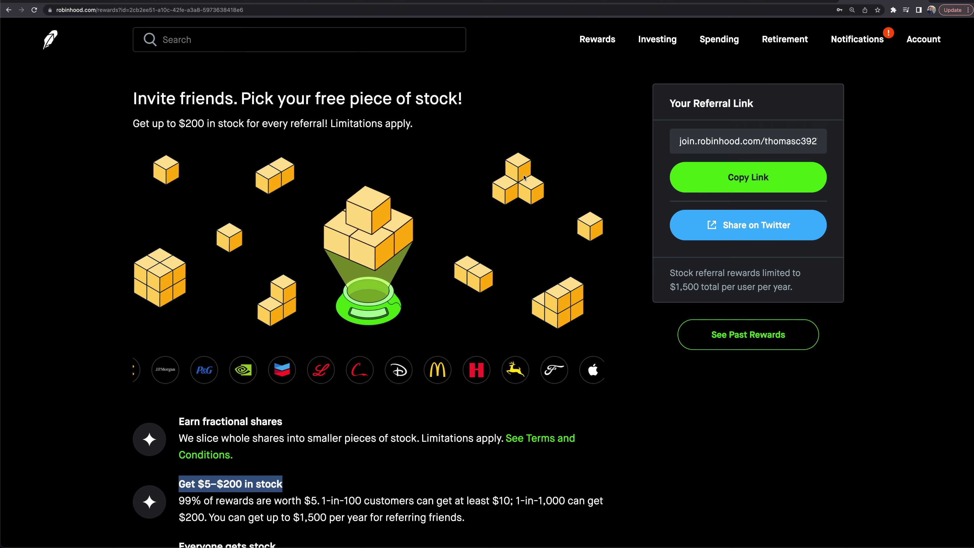
pyautogui.scroll(-1, 360, 217)
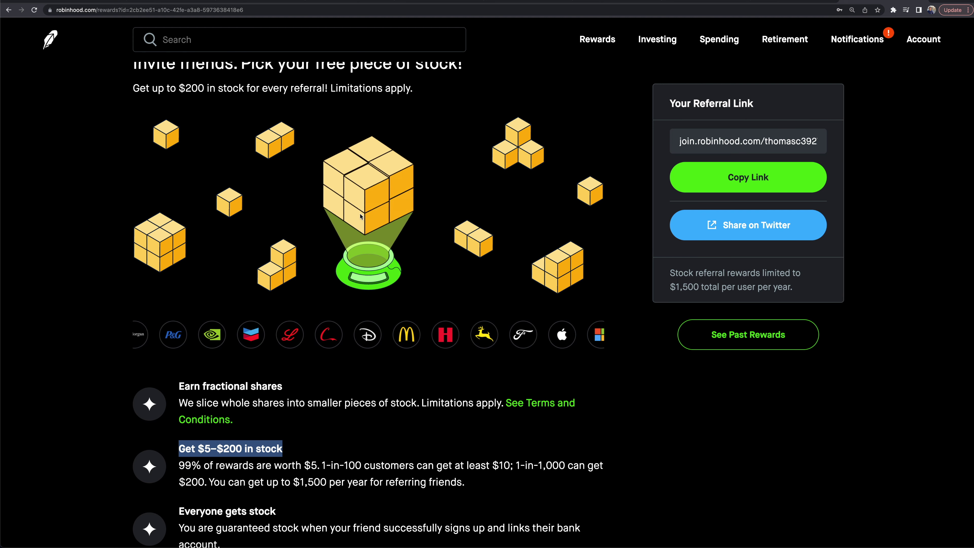
pyautogui.scroll(1, 284, 238)
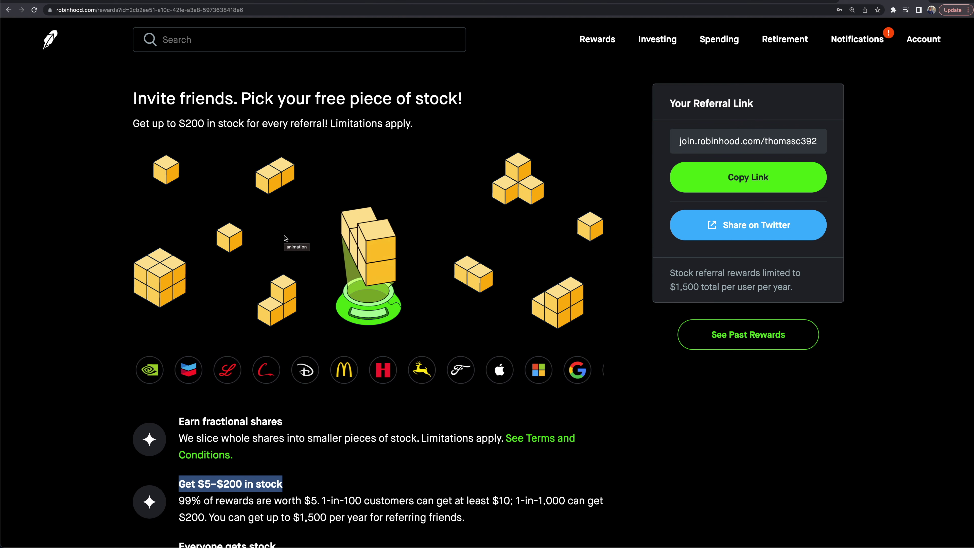
# Go to Spending's Cash + Margin page and show the withdrawable breakdown of the $1,280.99 balance.
pyautogui.click(645, 41)
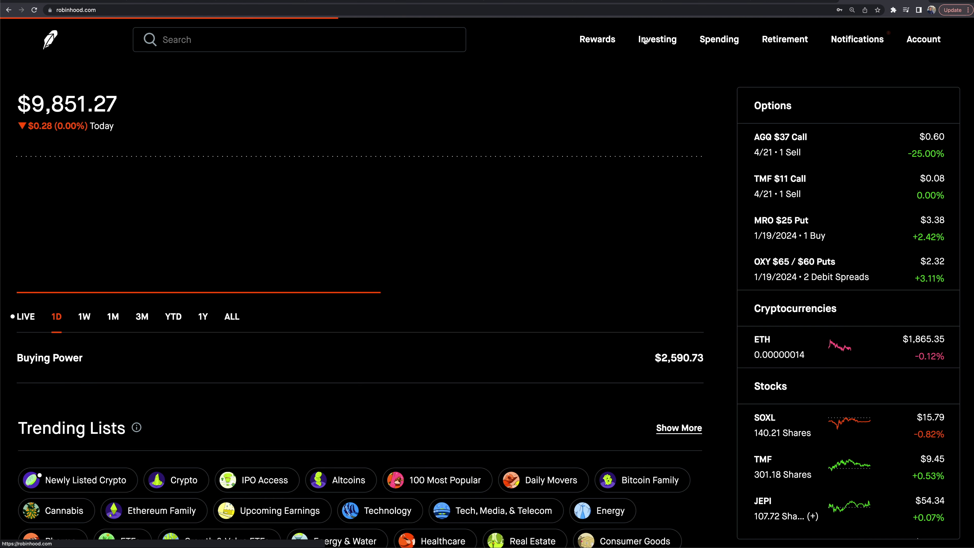
pyautogui.click(713, 43)
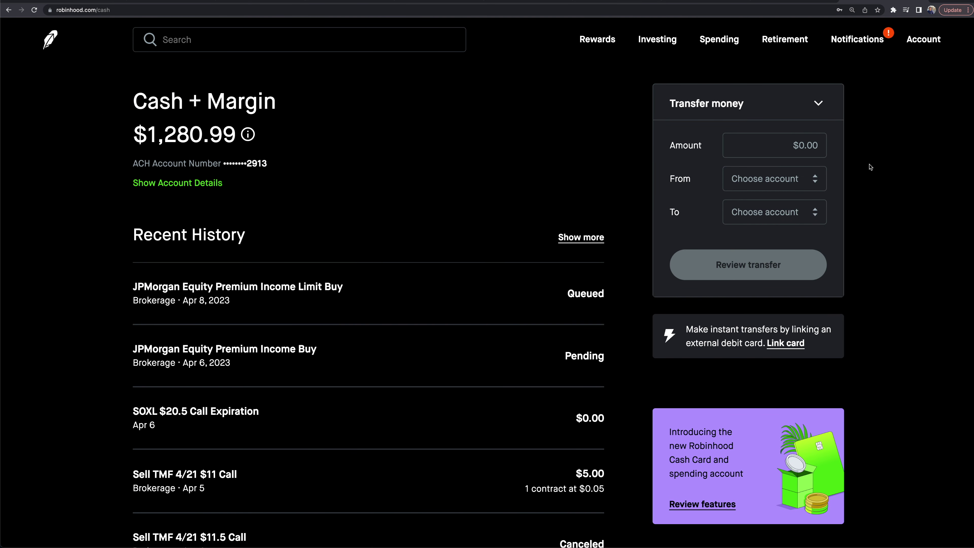
pyautogui.moveTo(134, 101); pyautogui.dragTo(279, 102)
pyautogui.click(279, 102)
pyautogui.moveTo(137, 99); pyautogui.dragTo(278, 102)
pyautogui.scroll(-1, 238, 134)
pyautogui.moveTo(238, 134); pyautogui.dragTo(96, 143)
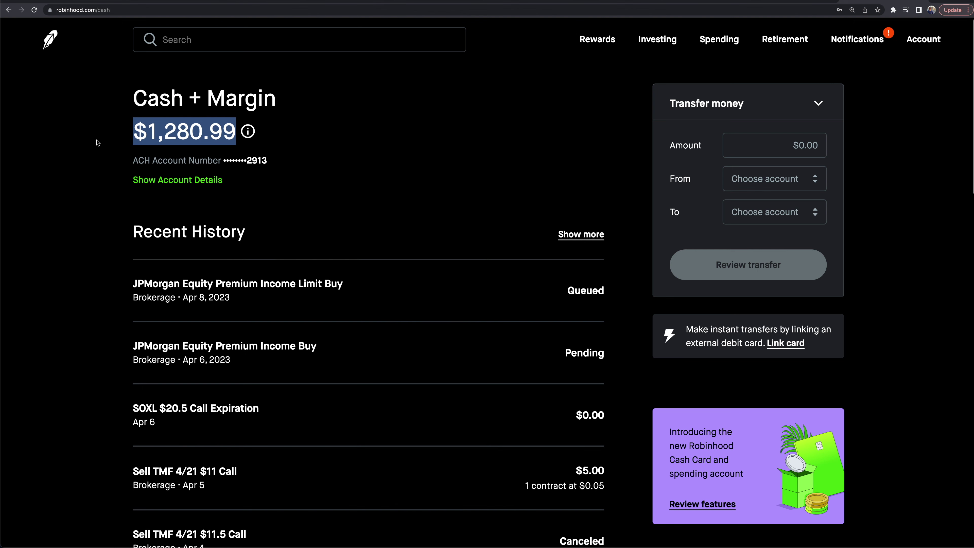
pyautogui.click(248, 131)
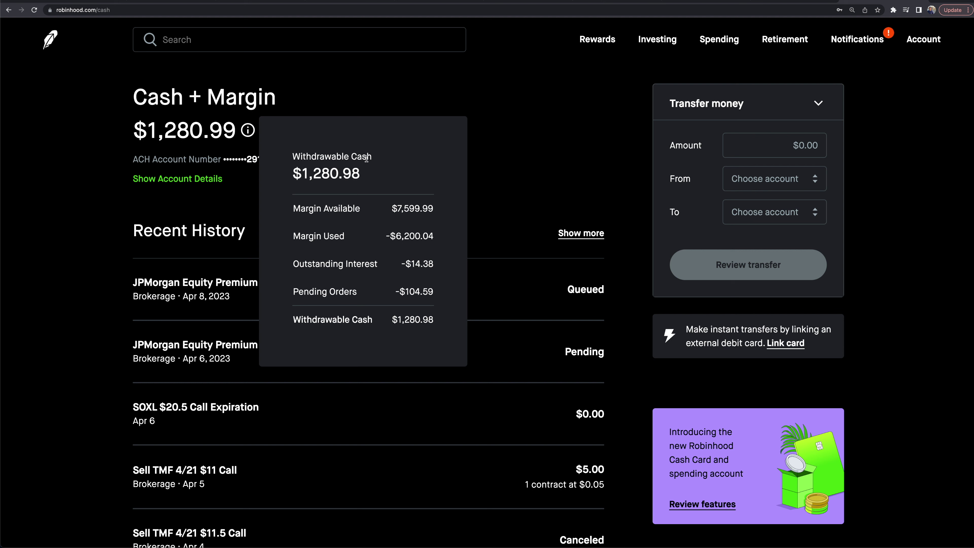
# Highlight the breakdown rows from Margin Used down to the withdrawable cash amount.
pyautogui.tripleClick(392, 208)
pyautogui.click(425, 225)
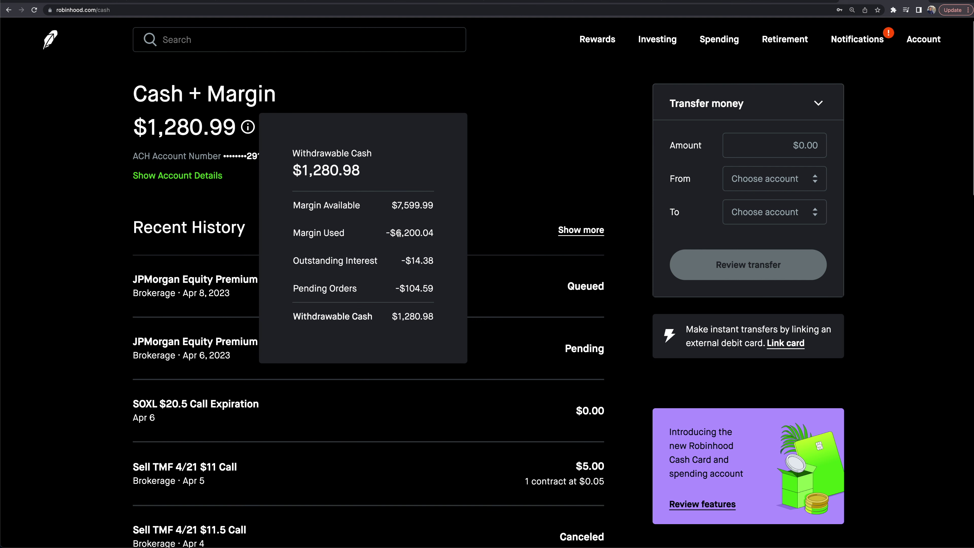
pyautogui.moveTo(389, 234); pyautogui.dragTo(434, 319)
pyautogui.scroll(-1, 445, 296)
pyautogui.click(446, 296)
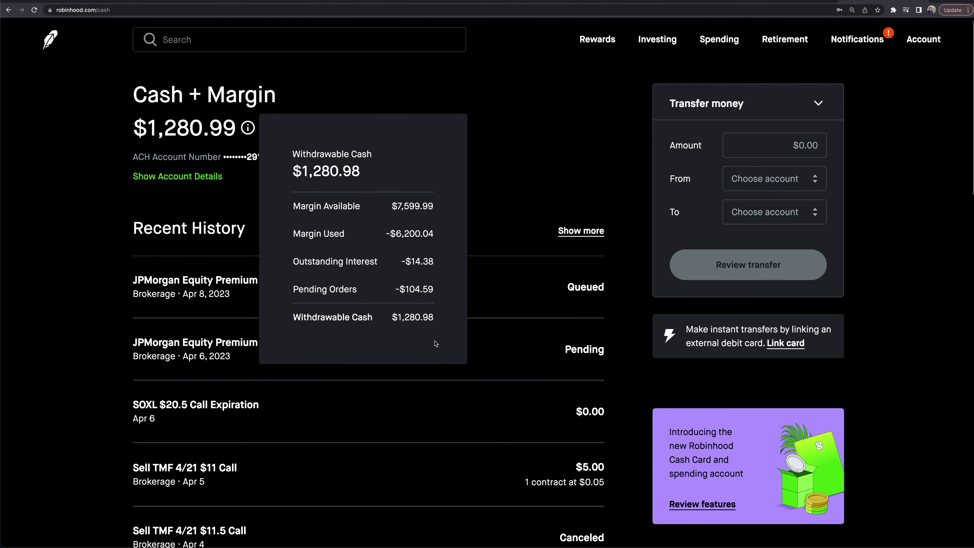
pyautogui.moveTo(398, 318); pyautogui.dragTo(435, 320)
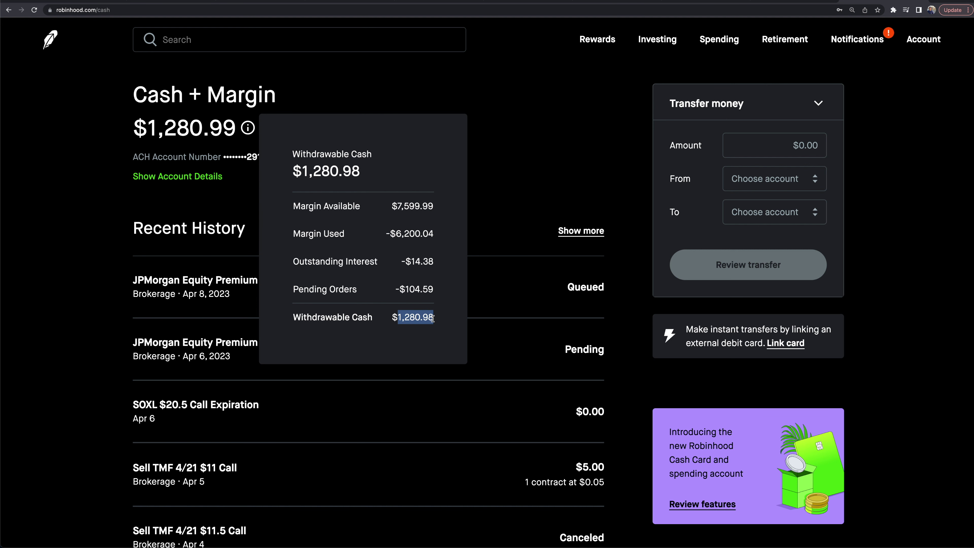
pyautogui.scroll(1, 436, 321)
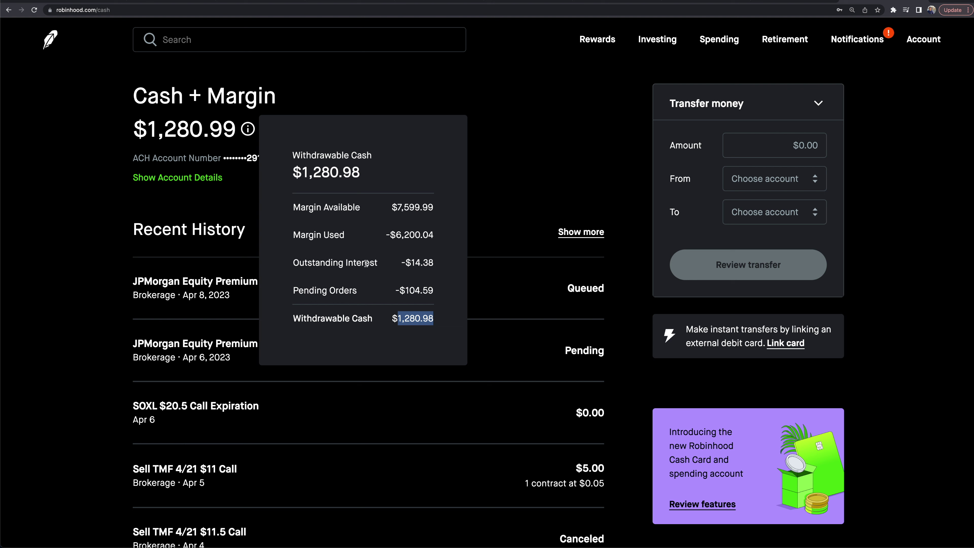
# Recheck the interest, Margin Used and $1,280.98 withdrawable rows, then close the breakdown.
pyautogui.moveTo(401, 262); pyautogui.dragTo(436, 325)
pyautogui.click(438, 298)
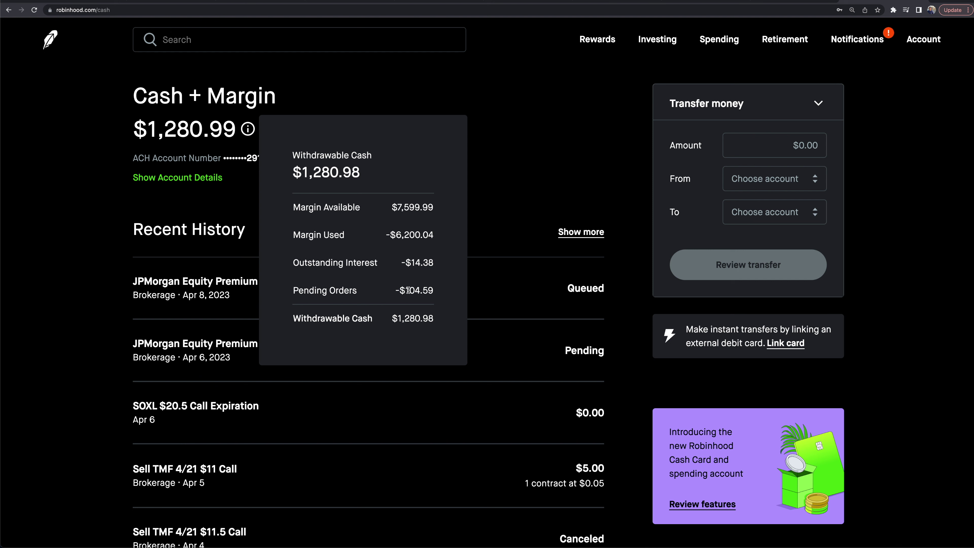
pyautogui.keyDown('shift'); pyautogui.click(391, 208); pyautogui.keyUp('shift')
pyautogui.moveTo(368, 236); pyautogui.dragTo(303, 236)
pyautogui.click(395, 322)
pyautogui.moveTo(395, 320); pyautogui.dragTo(445, 323)
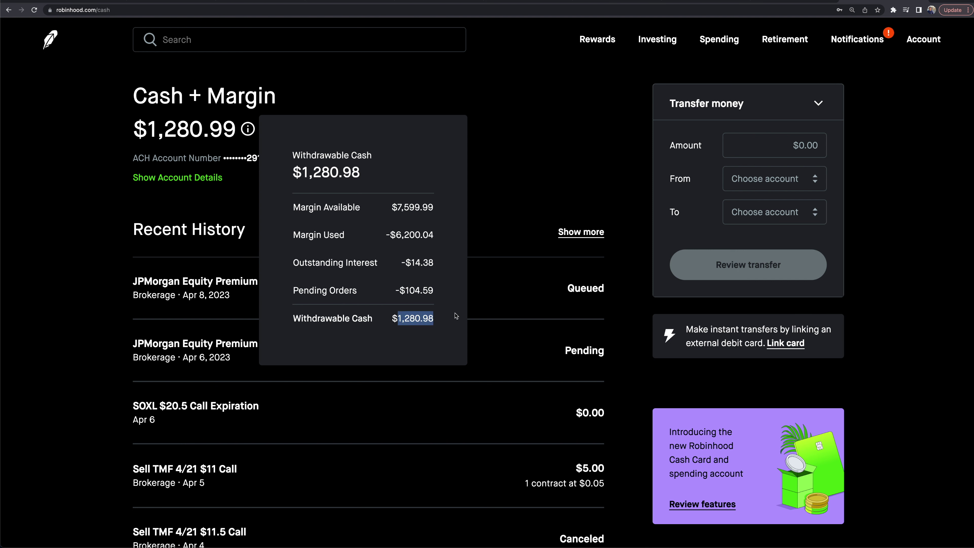
pyautogui.click(457, 99)
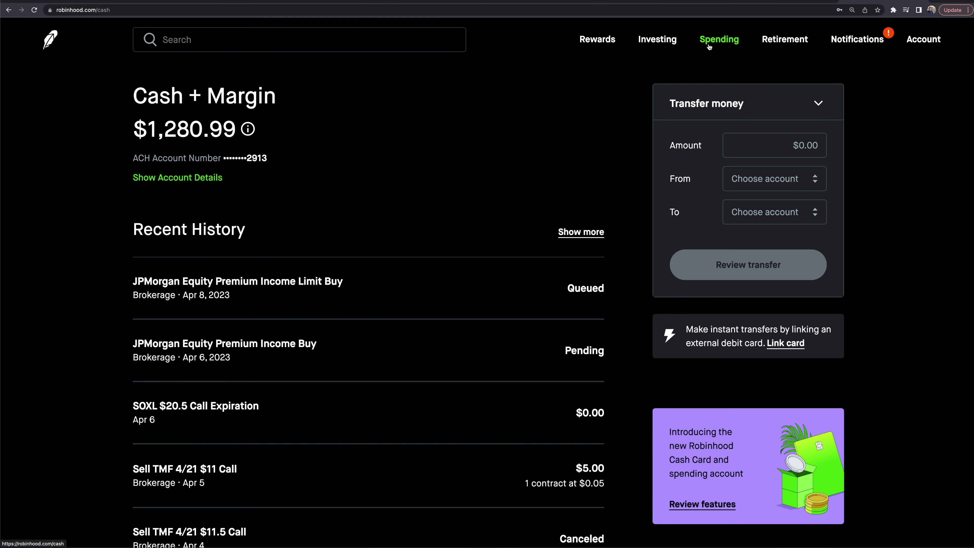
# Set up a $50 Transfer money withdrawal from the Brokerage account.
pyautogui.click(819, 102)
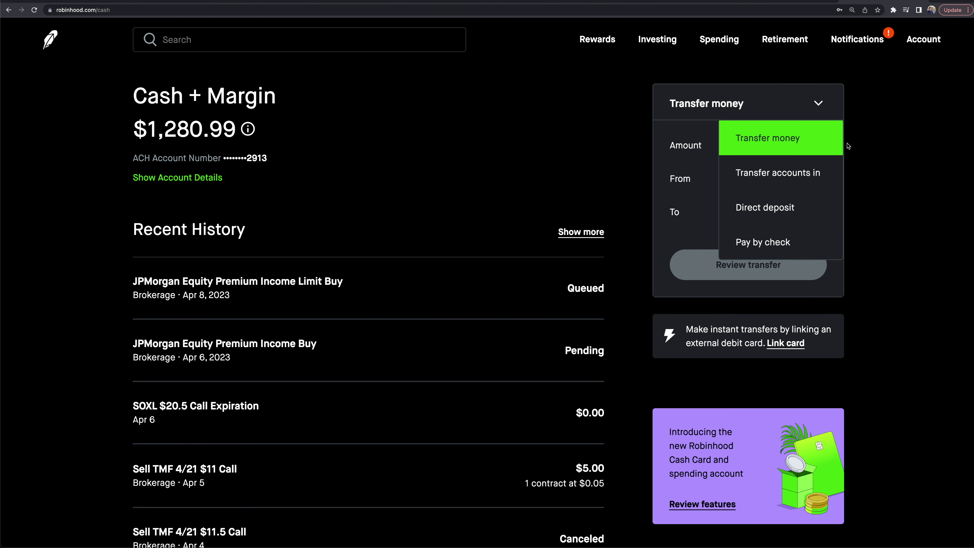
pyautogui.click(864, 104)
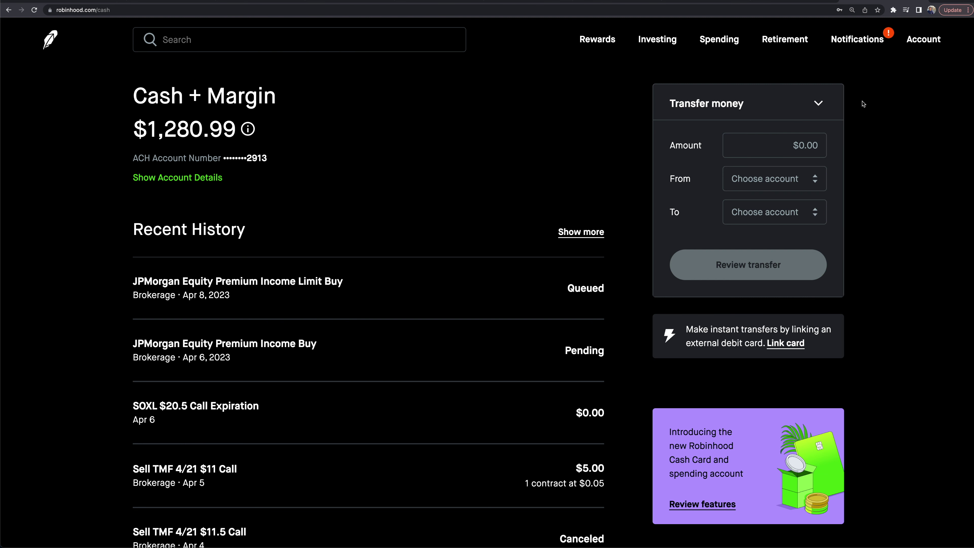
pyautogui.click(799, 149)
pyautogui.write('50')
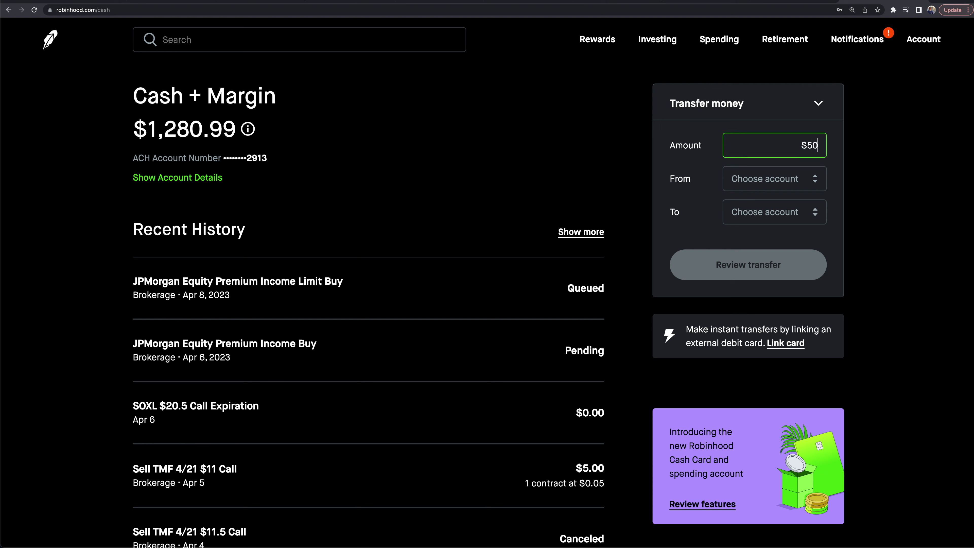
pyautogui.press('Tab')
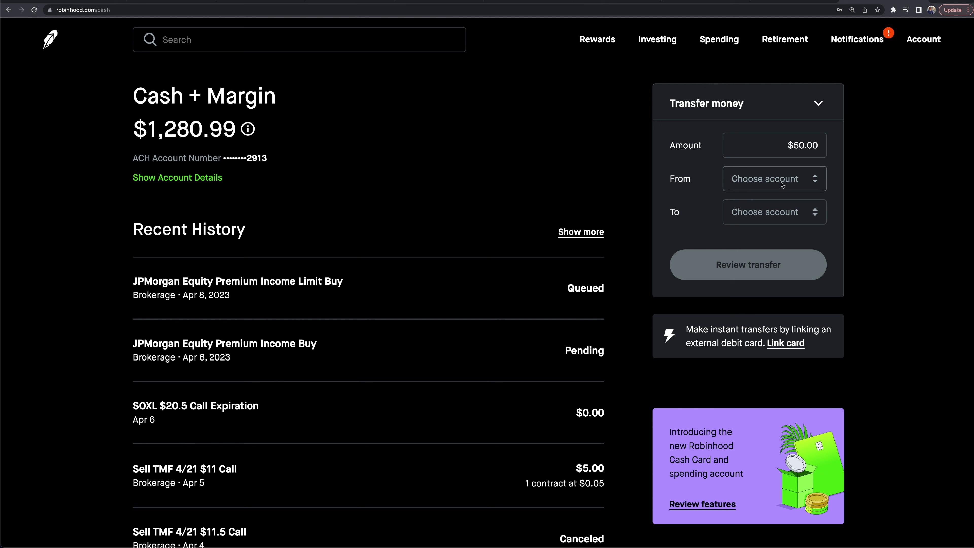
pyautogui.click(764, 183)
pyautogui.click(753, 190)
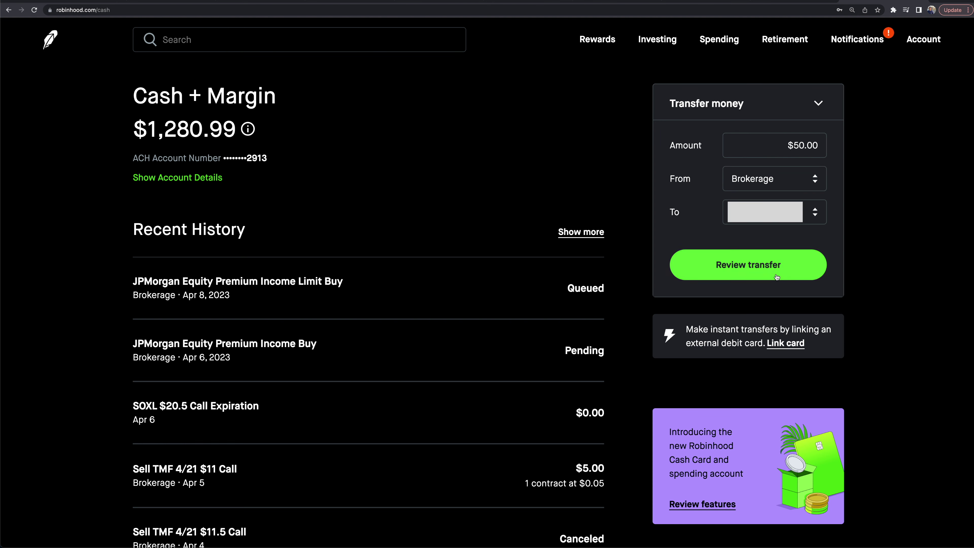
# Review and send the $50.00 transfer, pasting the one-time verification code.
pyautogui.click(776, 274)
pyautogui.moveTo(668, 252); pyautogui.dragTo(806, 299)
pyautogui.click(746, 341)
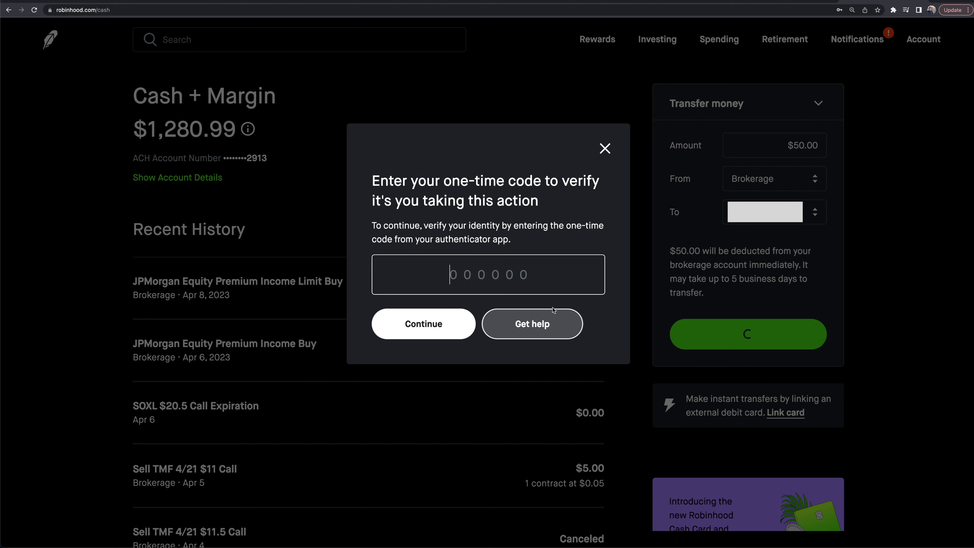
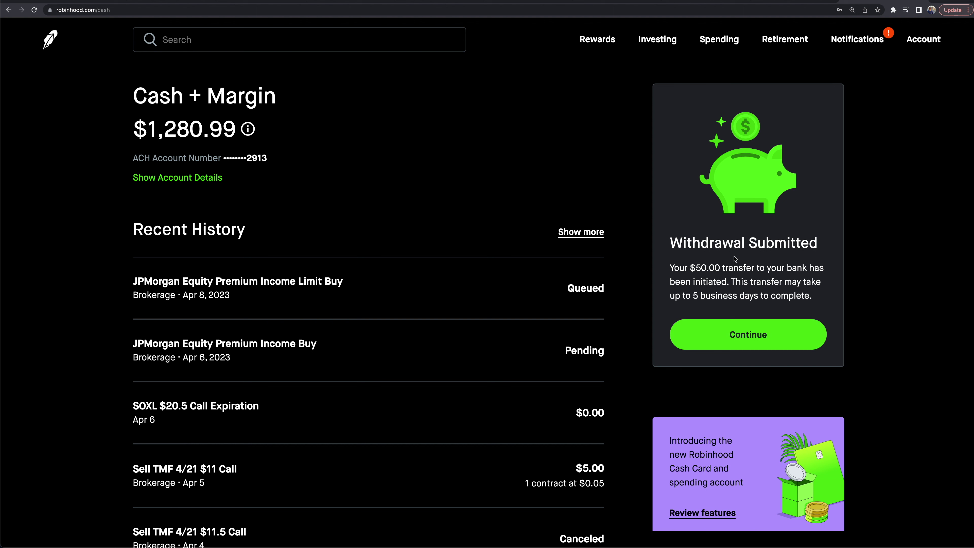
pyautogui.click(759, 338)
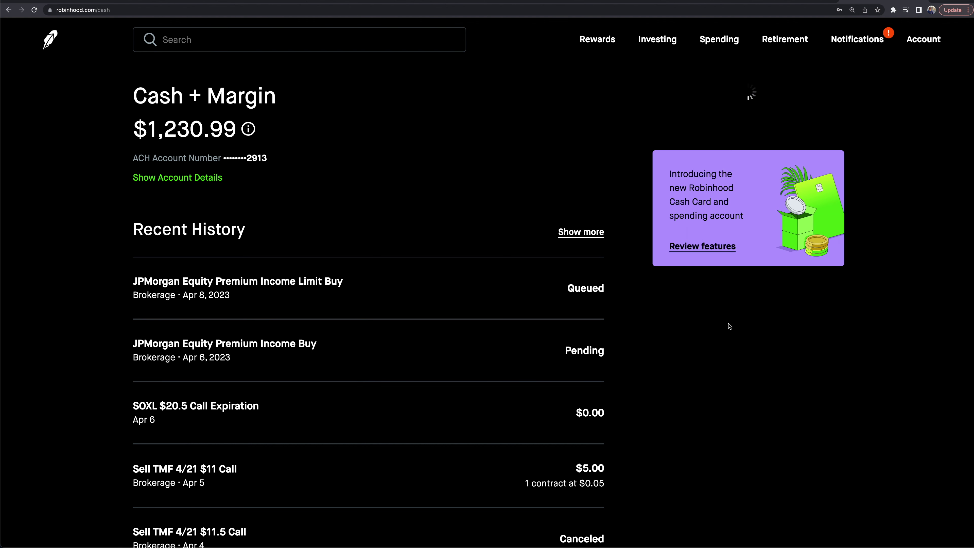
pyautogui.moveTo(135, 130); pyautogui.dragTo(201, 128)
pyautogui.scroll(-1, 201, 129)
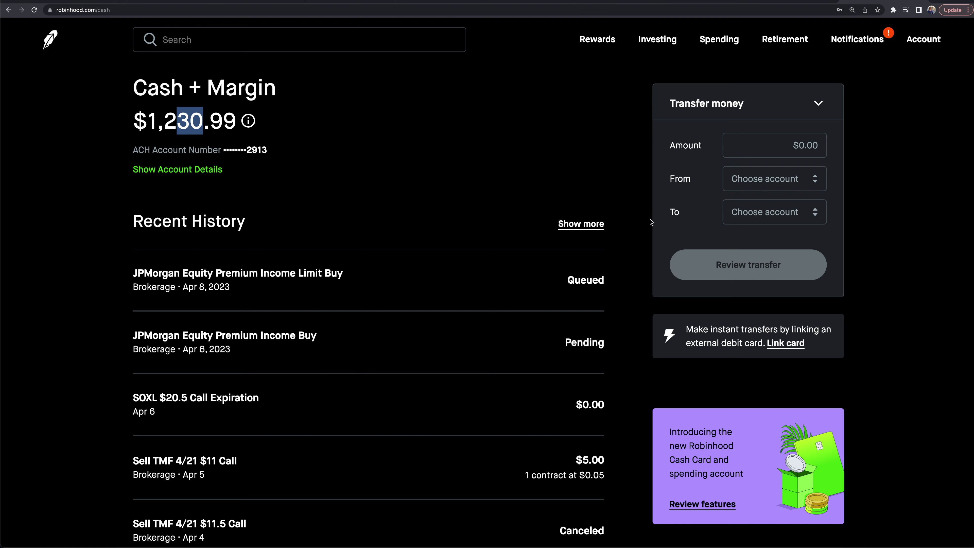
pyautogui.scroll(-5, 902, 239)
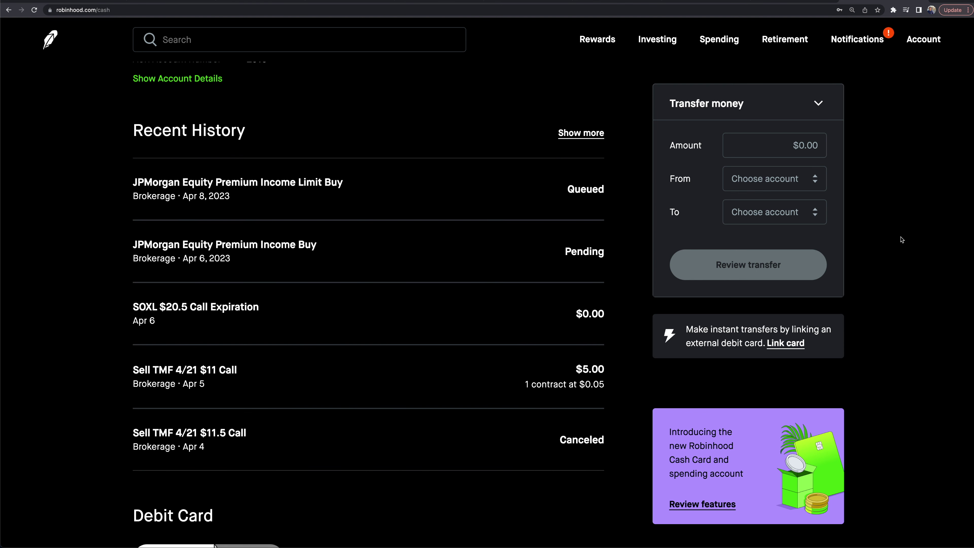
pyautogui.scroll(5, 902, 239)
pyautogui.moveTo(687, 329); pyautogui.dragTo(833, 343)
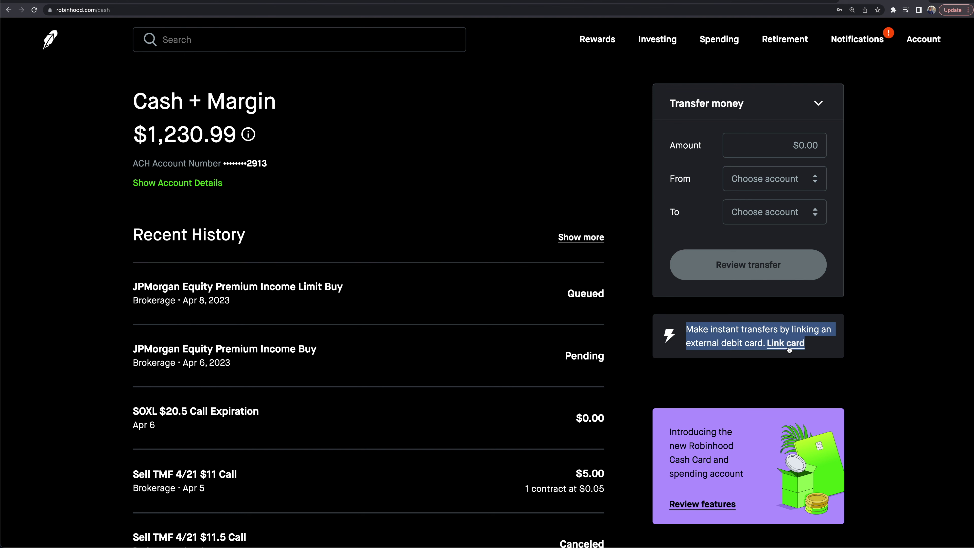
pyautogui.scroll(-3, 864, 337)
pyautogui.scroll(3, 864, 336)
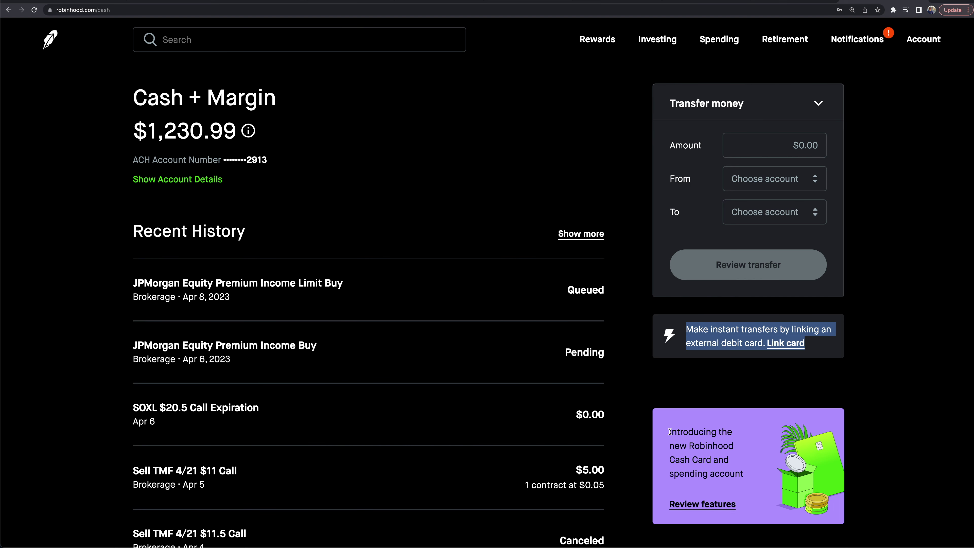
pyautogui.tripleClick(687, 445)
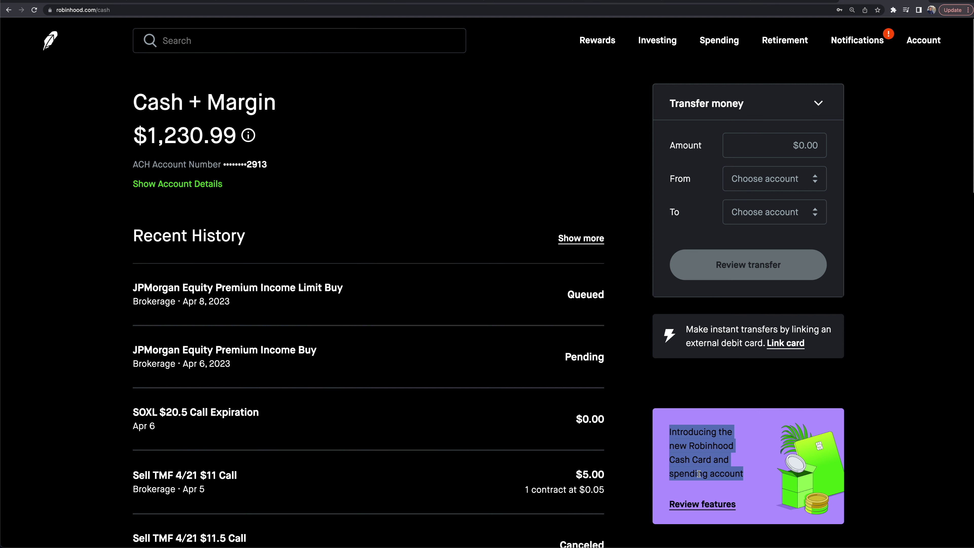
pyautogui.click(680, 394)
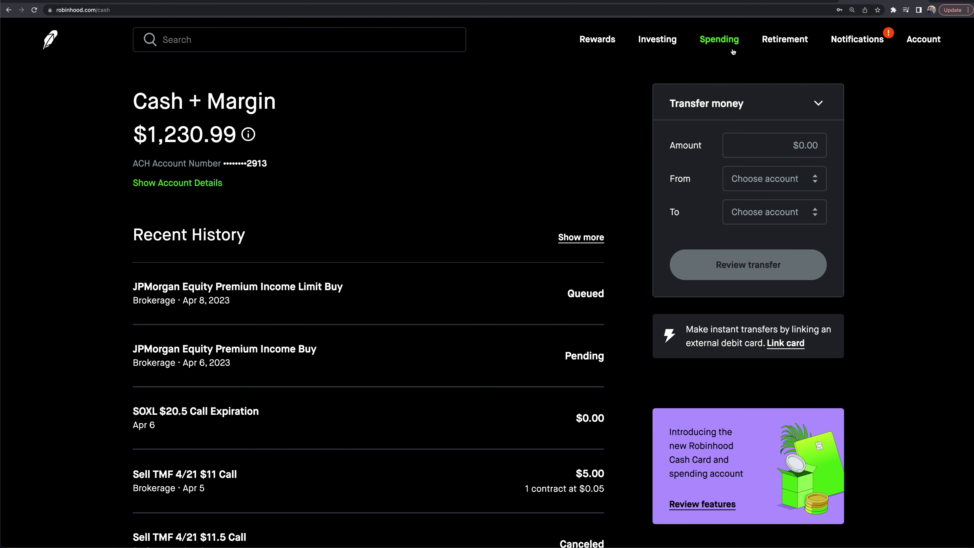
# Open the Retirement page and check the Roth IRA account selector and 1% extra offer.
pyautogui.click(776, 40)
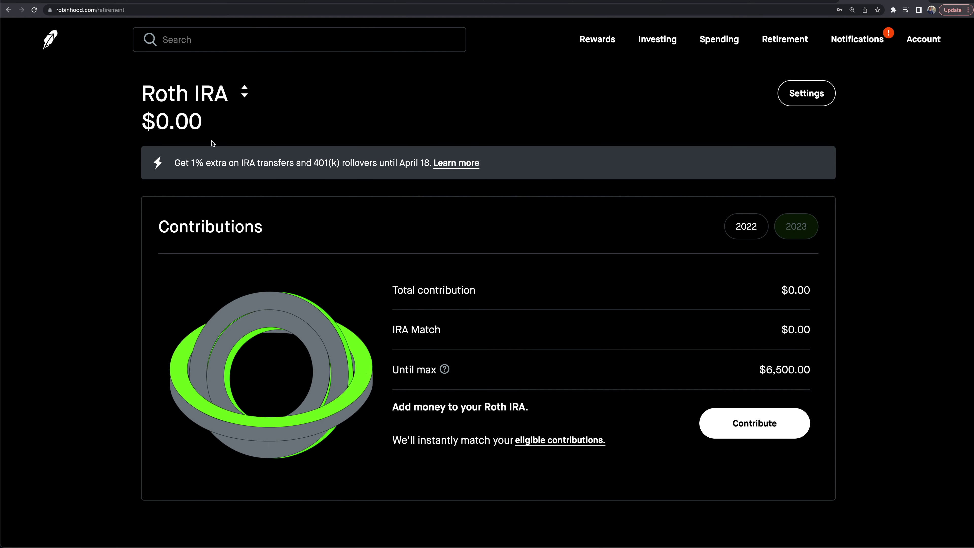
pyautogui.click(245, 92)
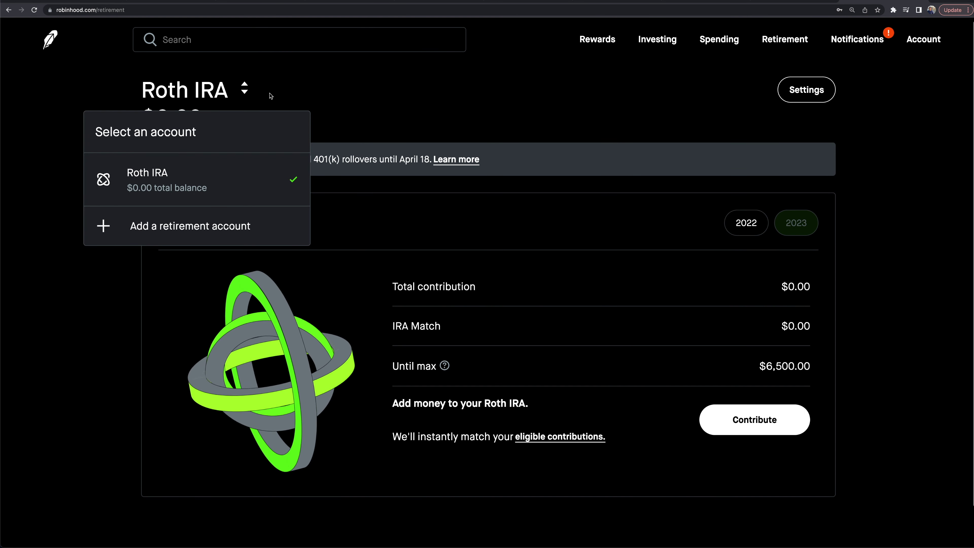
pyautogui.click(276, 96)
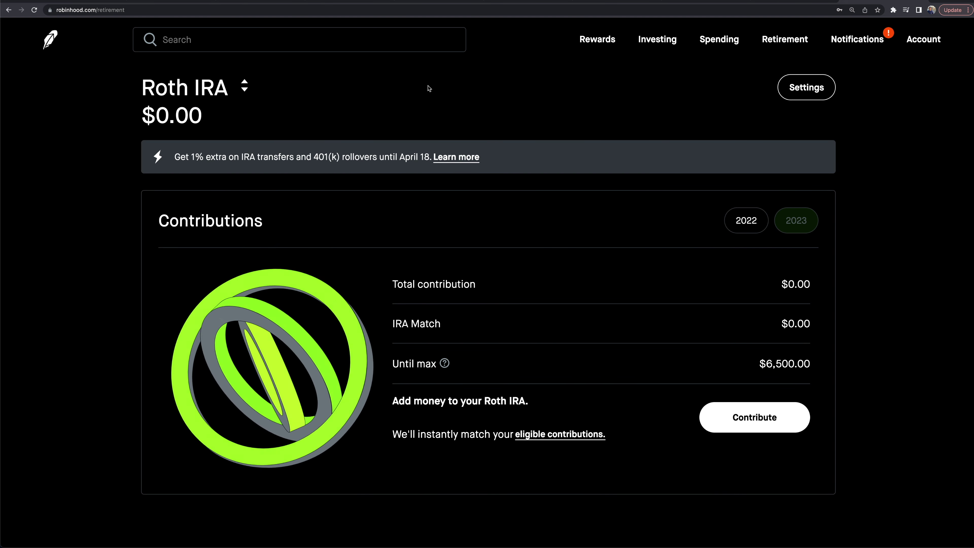
pyautogui.scroll(1, 380, 176)
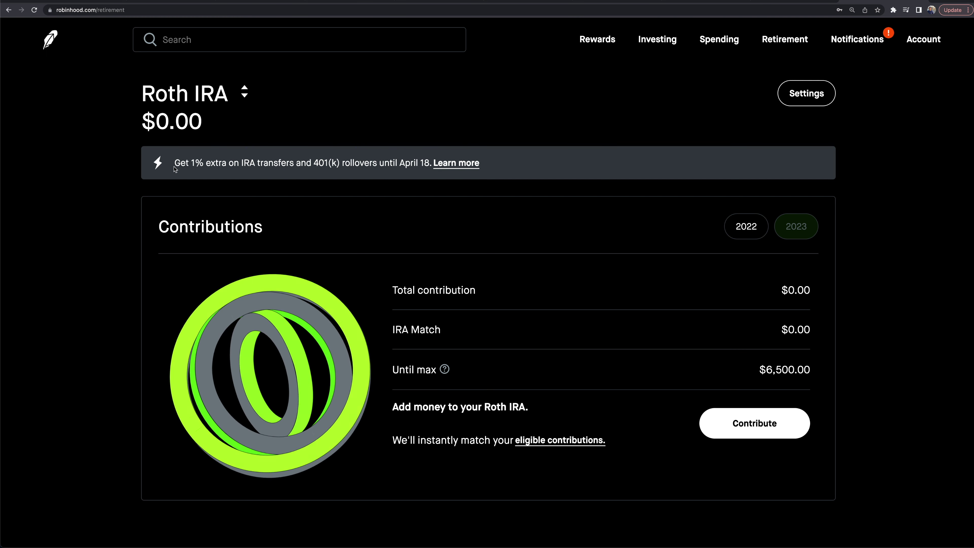
pyautogui.moveTo(174, 163); pyautogui.dragTo(203, 163)
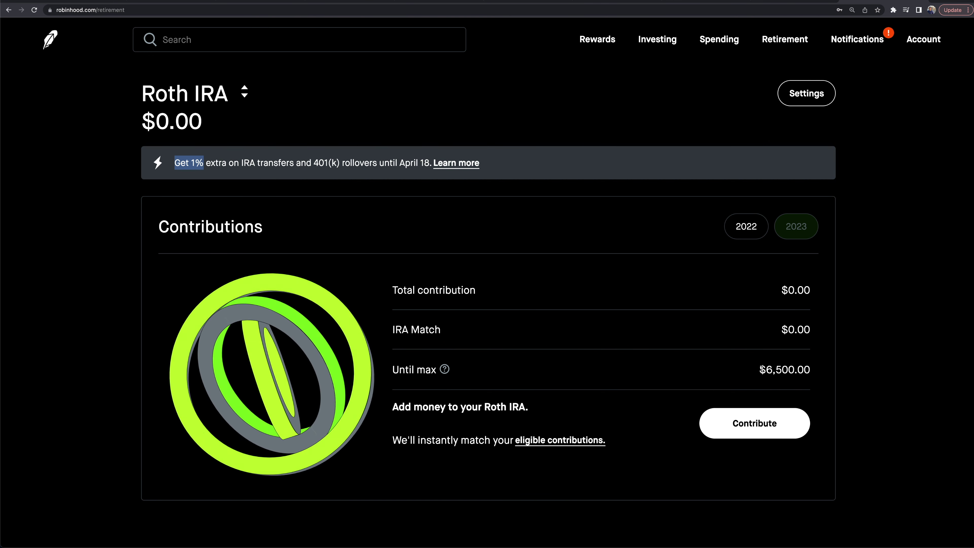
# Review 2023 contributions: $6,500.00 until max, $0.00 IRA Match and $0.00 total.
pyautogui.moveTo(759, 369); pyautogui.dragTo(842, 375)
pyautogui.click(819, 375)
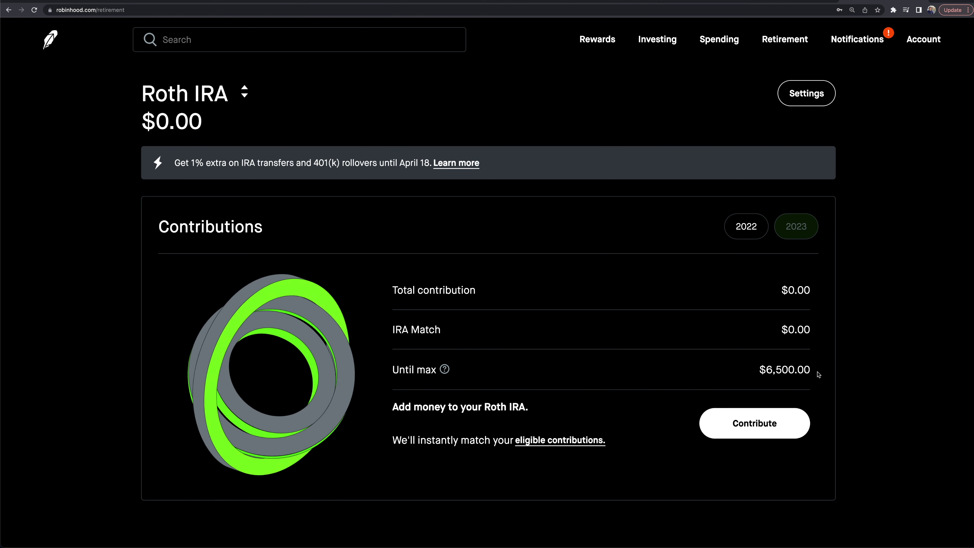
pyautogui.moveTo(819, 375); pyautogui.dragTo(739, 373)
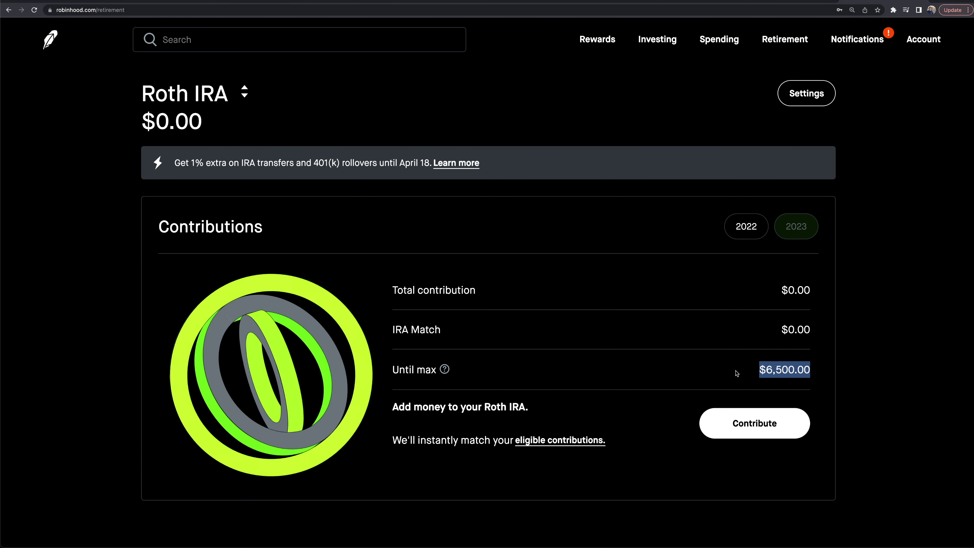
pyautogui.moveTo(782, 329); pyautogui.dragTo(820, 333)
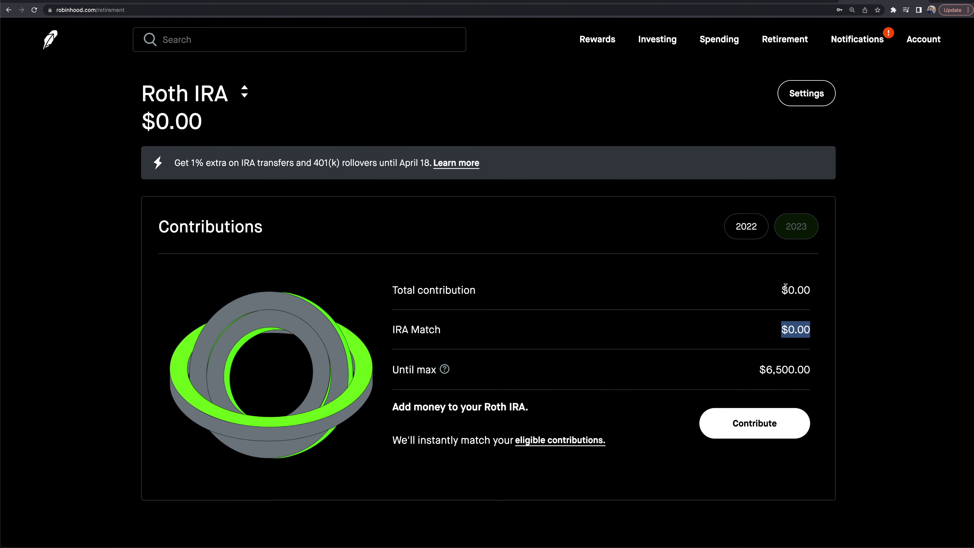
pyautogui.moveTo(787, 289); pyautogui.dragTo(817, 293)
pyautogui.scroll(-2, 810, 323)
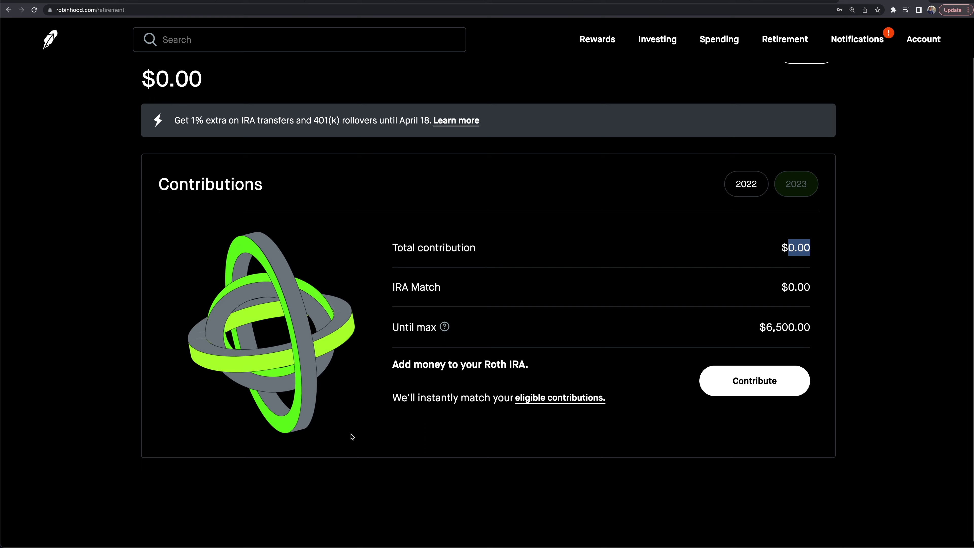
pyautogui.moveTo(385, 405); pyautogui.dragTo(654, 405)
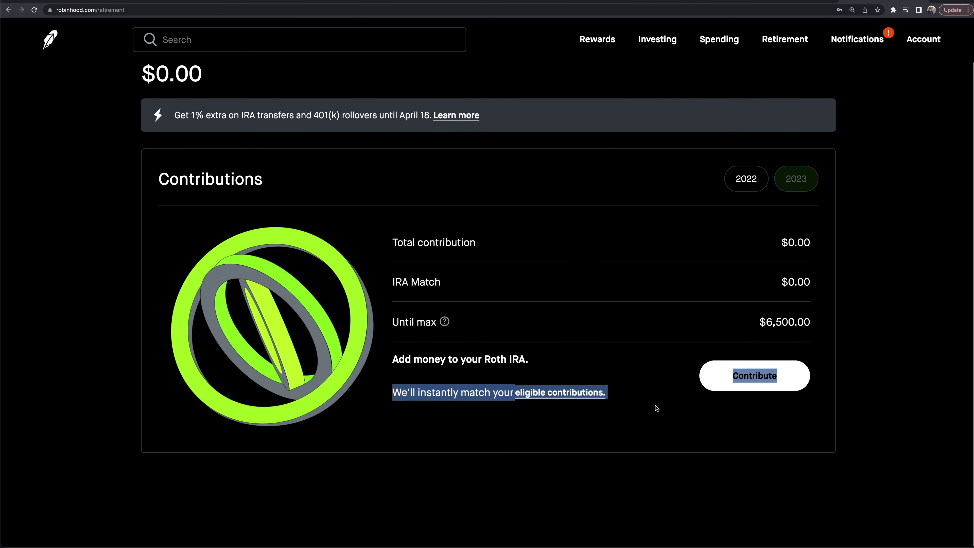
pyautogui.scroll(2, 657, 408)
pyautogui.click(864, 227)
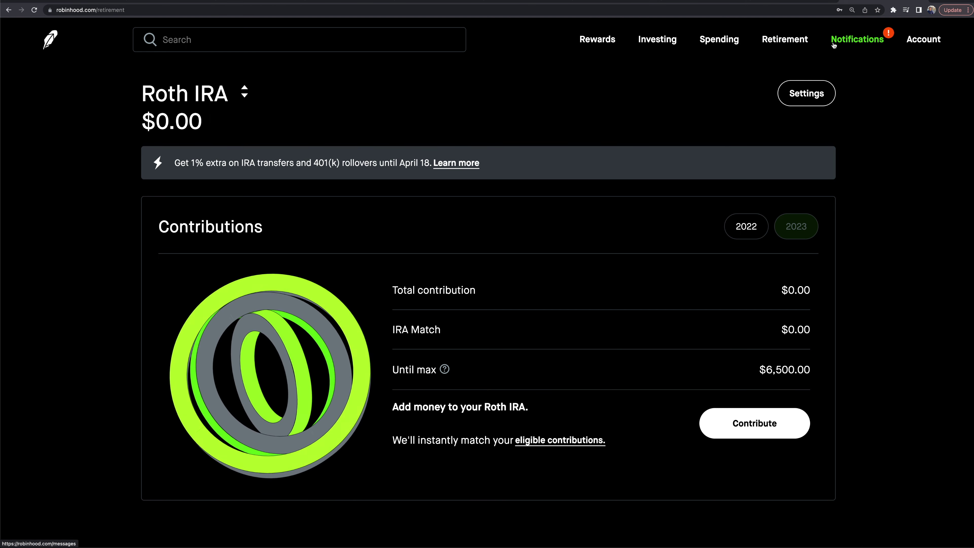
pyautogui.moveTo(849, 43)
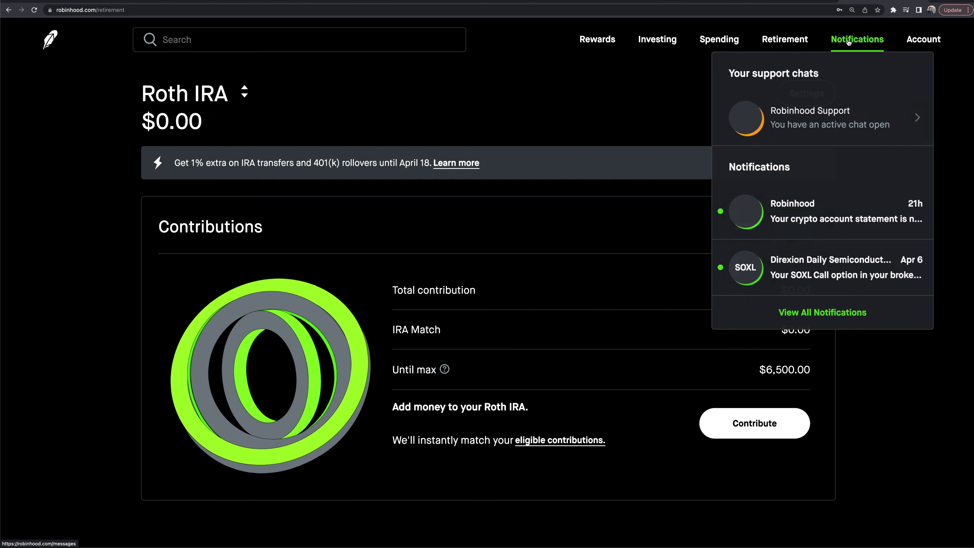
pyautogui.click(849, 123)
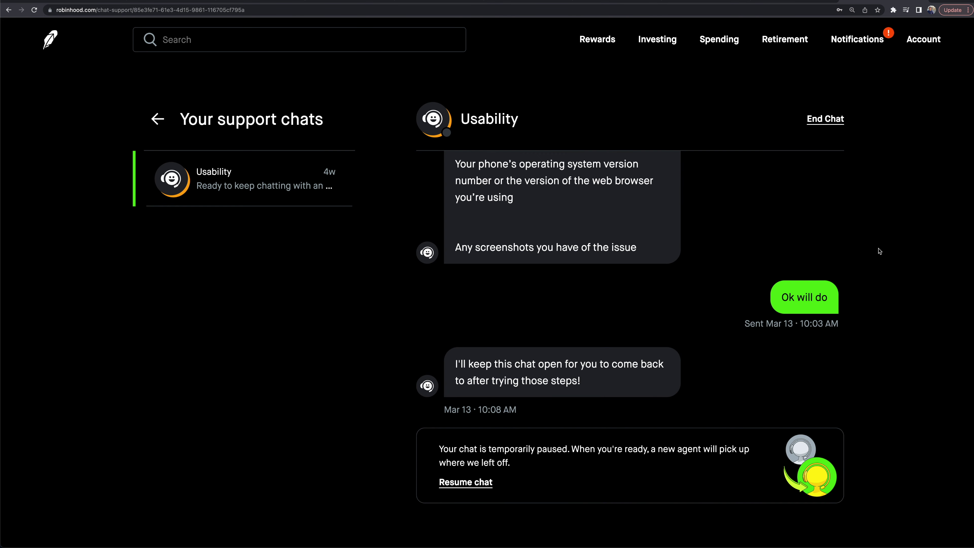
pyautogui.scroll(10, 677, 326)
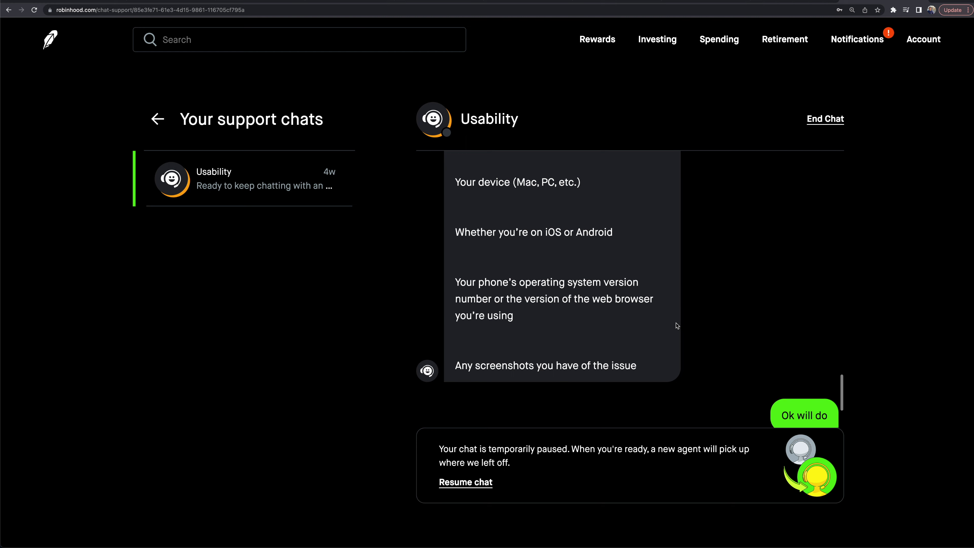
pyautogui.scroll(15, 677, 325)
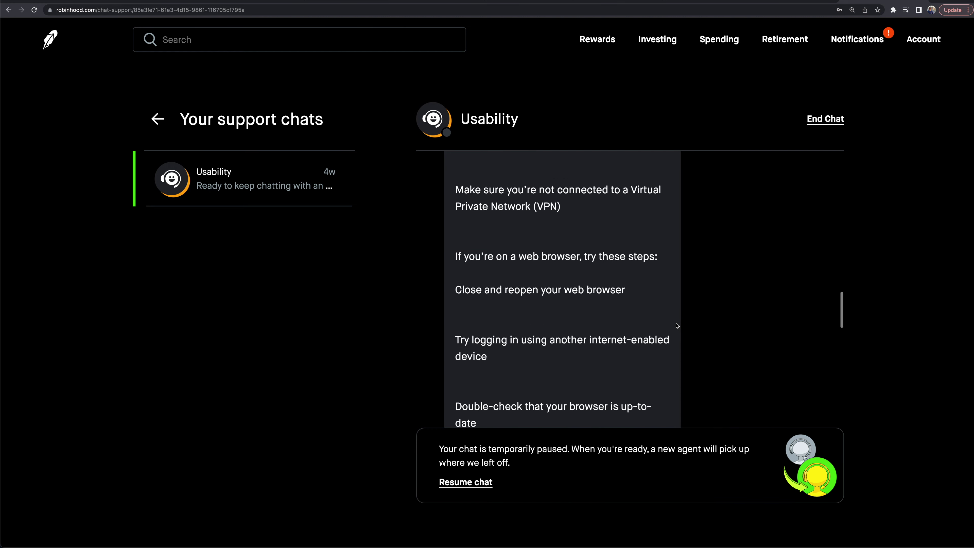
pyautogui.scroll(5, 677, 326)
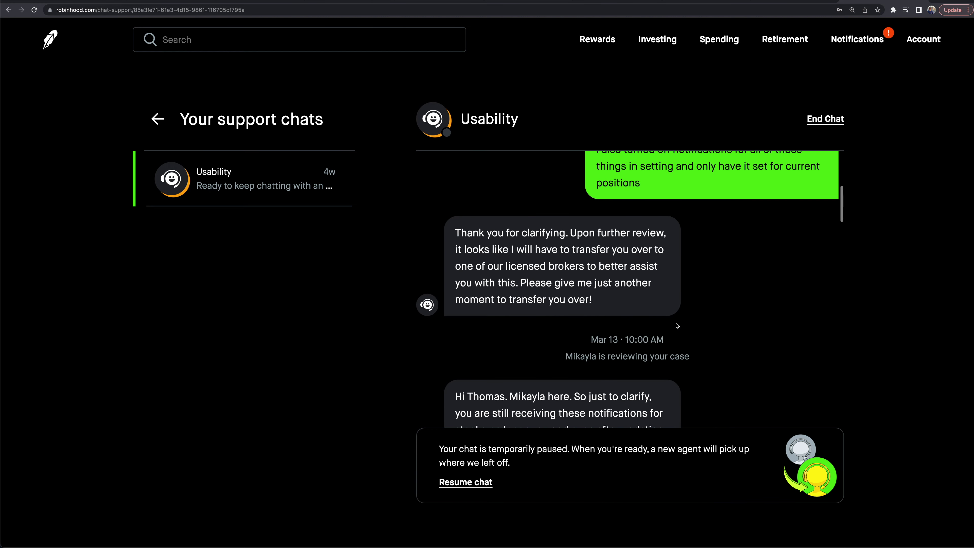
pyautogui.scroll(-10, 677, 326)
pyautogui.scroll(-10, 677, 325)
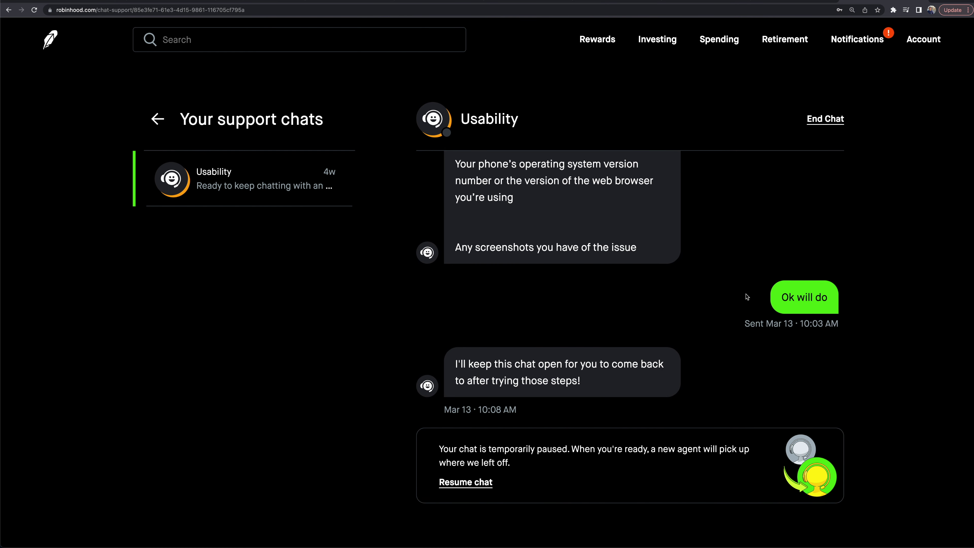
pyautogui.scroll(5, 766, 303)
pyautogui.scroll(8, 783, 298)
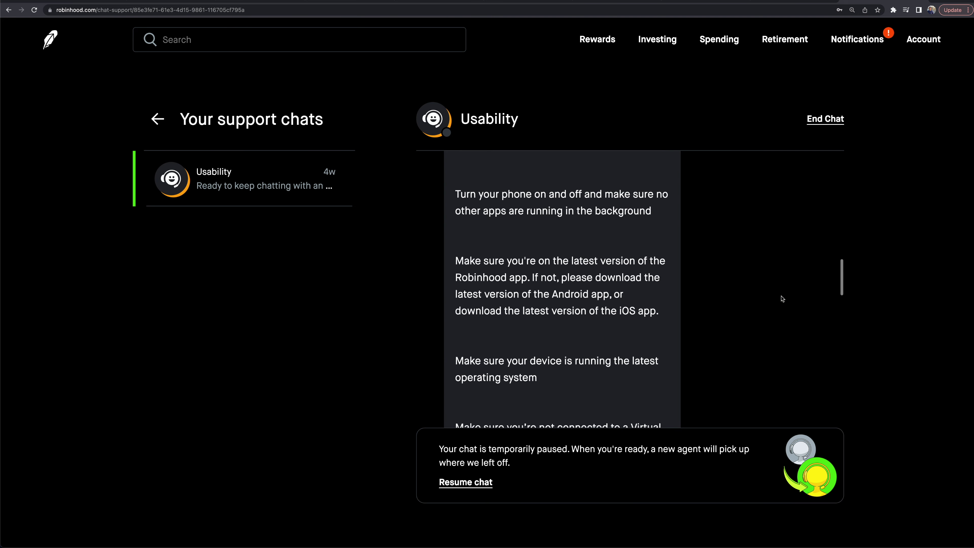
pyautogui.scroll(10, 782, 299)
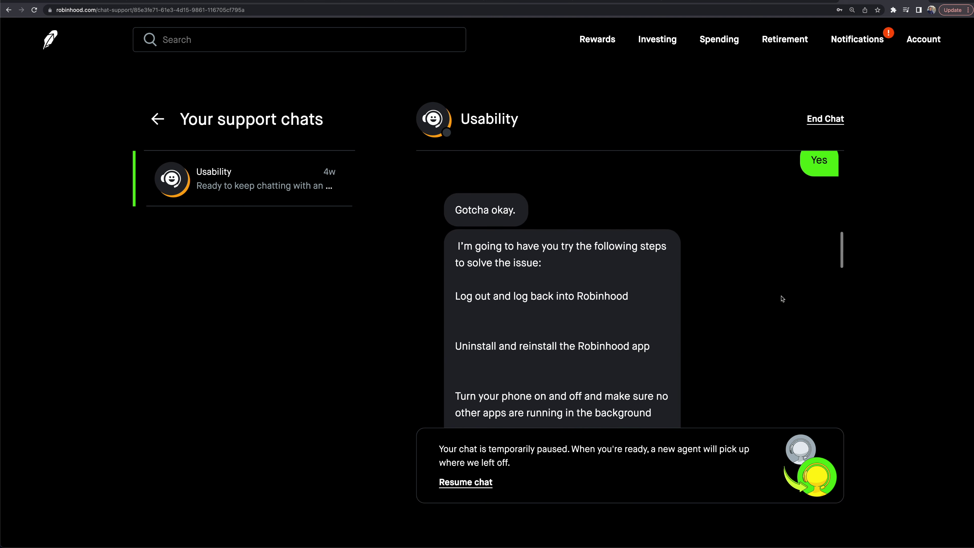
pyautogui.scroll(-3, 779, 330)
pyautogui.scroll(4, 657, 230)
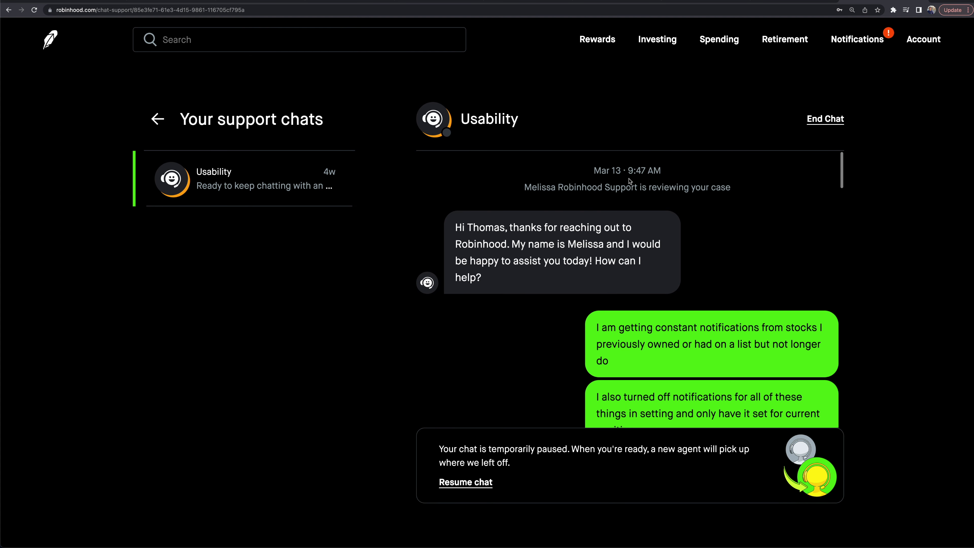
pyautogui.moveTo(662, 173); pyautogui.dragTo(628, 174)
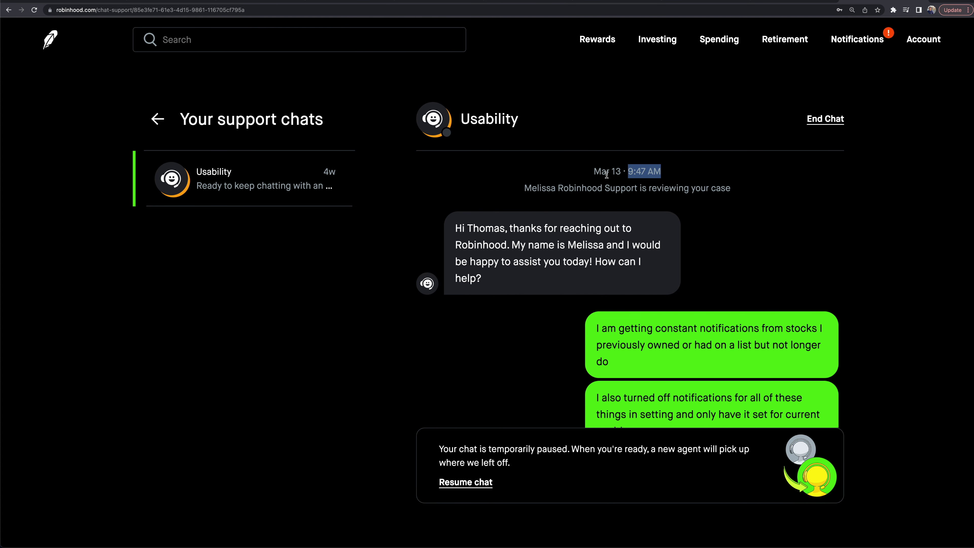
pyautogui.scroll(-8, 707, 242)
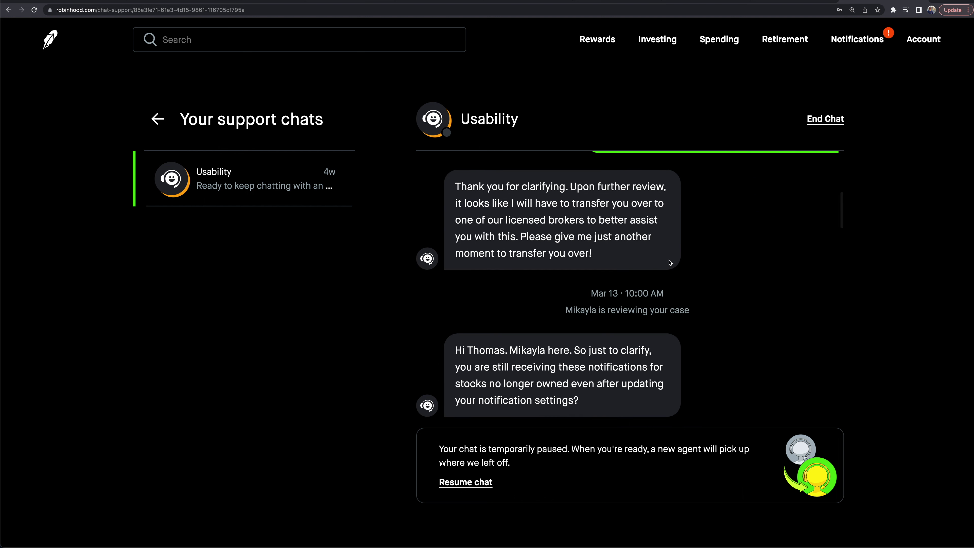
pyautogui.scroll(2, 678, 259)
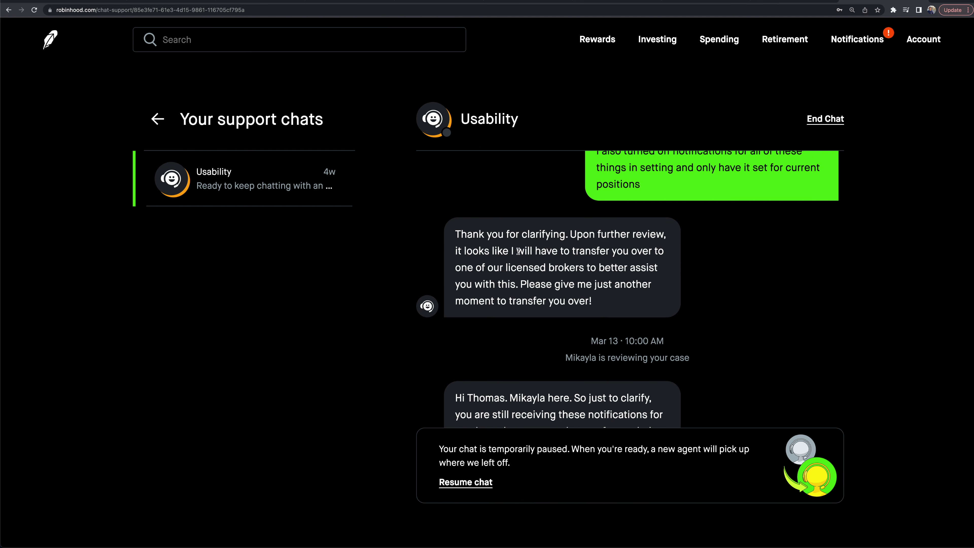
pyautogui.scroll(-3, 610, 306)
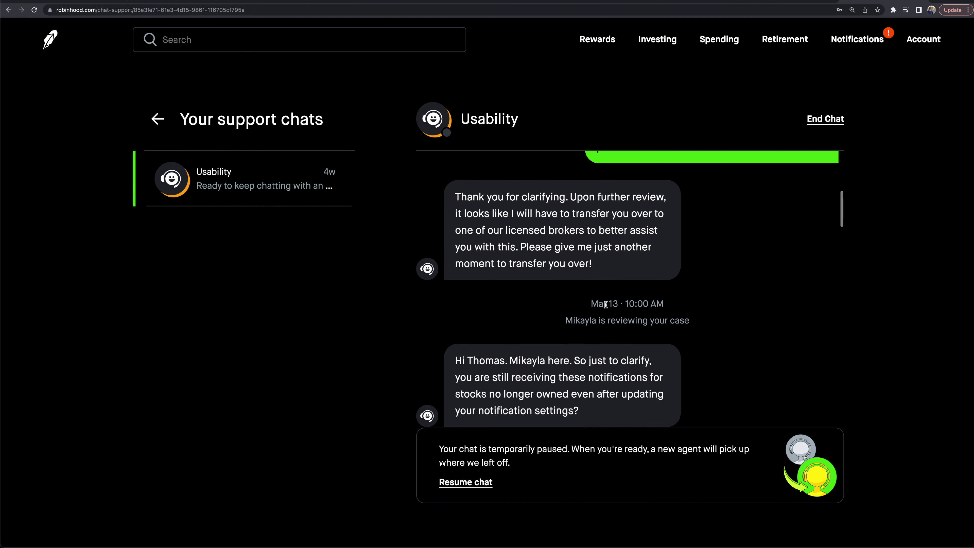
pyautogui.moveTo(600, 243); pyautogui.dragTo(454, 175)
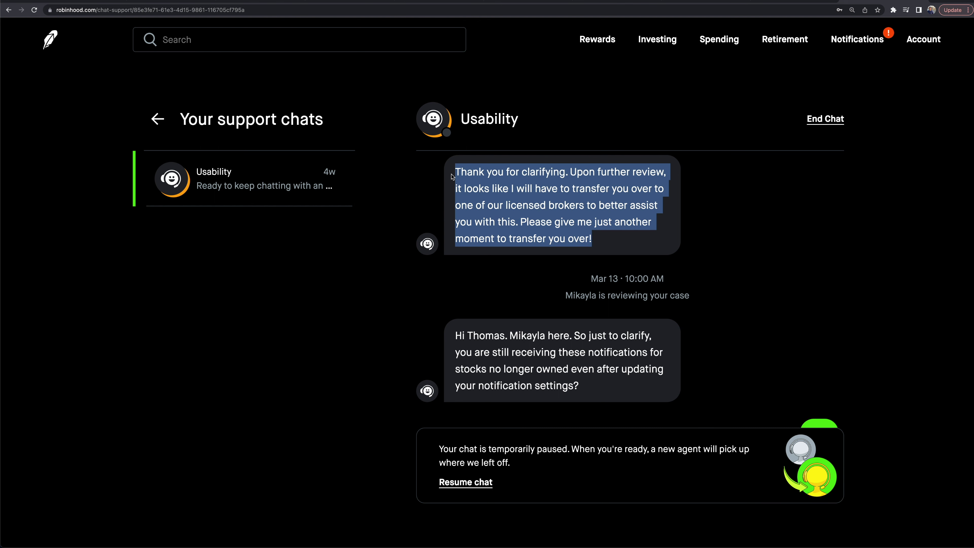
pyautogui.scroll(8, 604, 283)
pyautogui.scroll(-6, 605, 284)
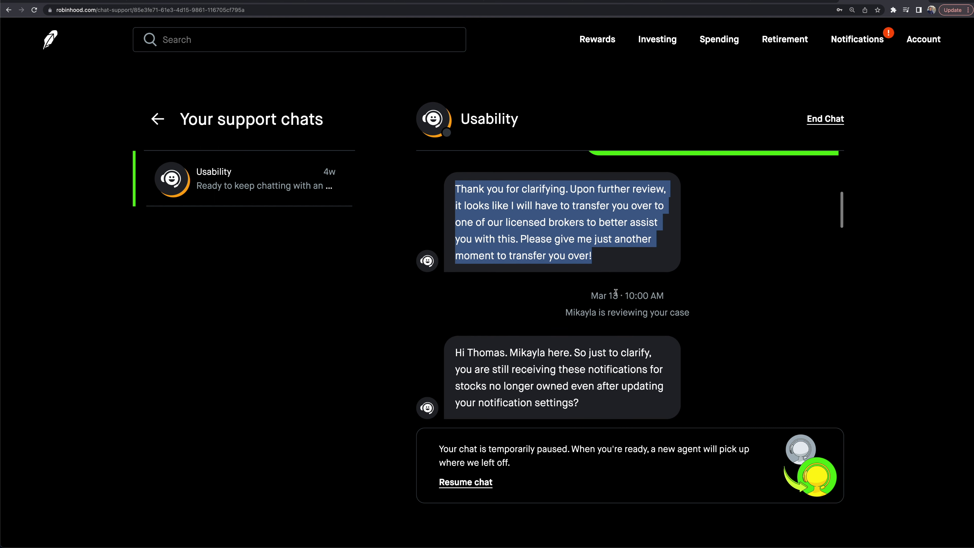
pyautogui.scroll(14, 606, 286)
pyautogui.scroll(-7, 628, 184)
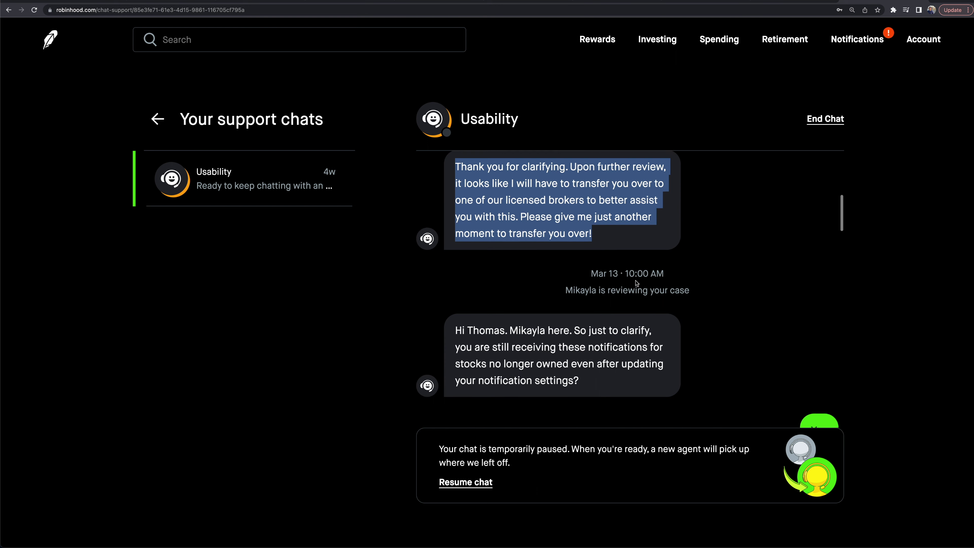
pyautogui.moveTo(592, 243); pyautogui.dragTo(653, 239)
pyautogui.click(695, 246)
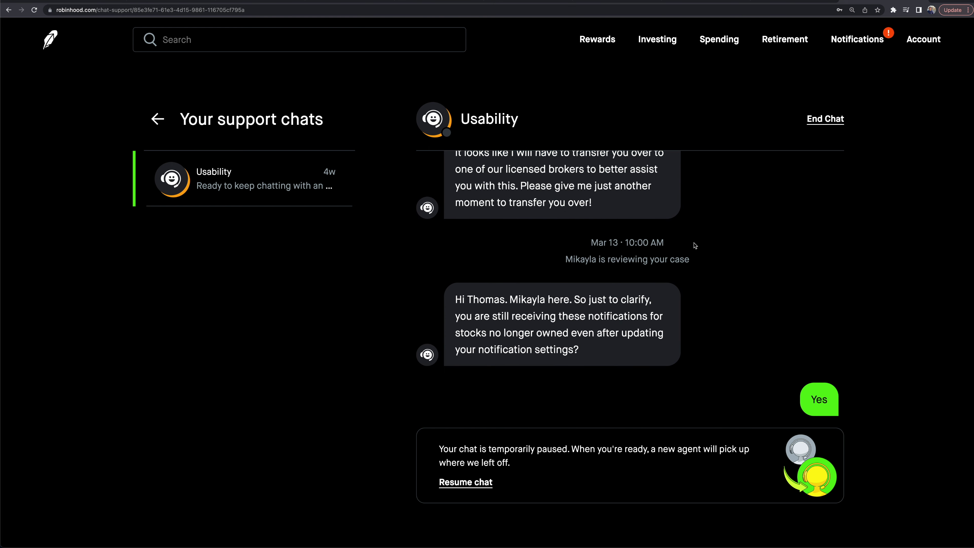
pyautogui.scroll(-15, 693, 320)
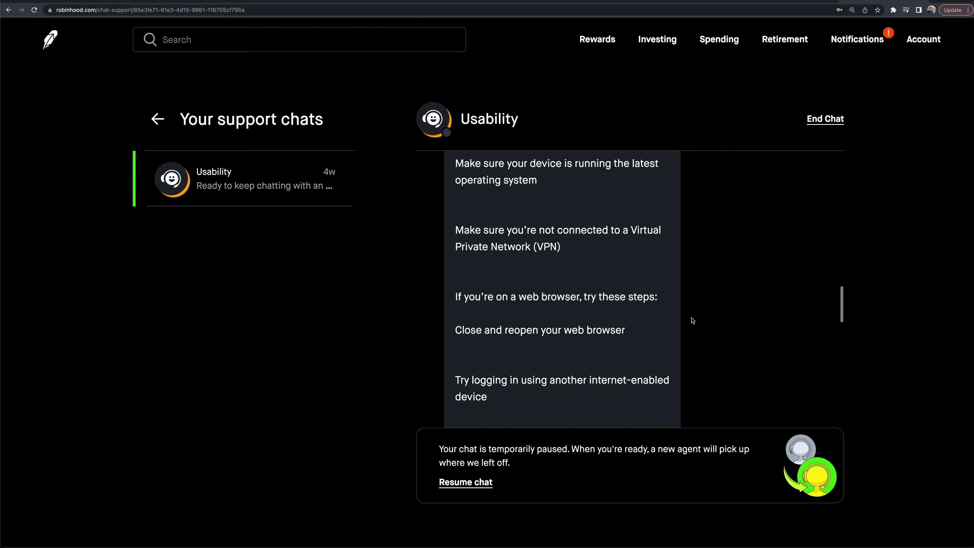
pyautogui.scroll(-8, 693, 319)
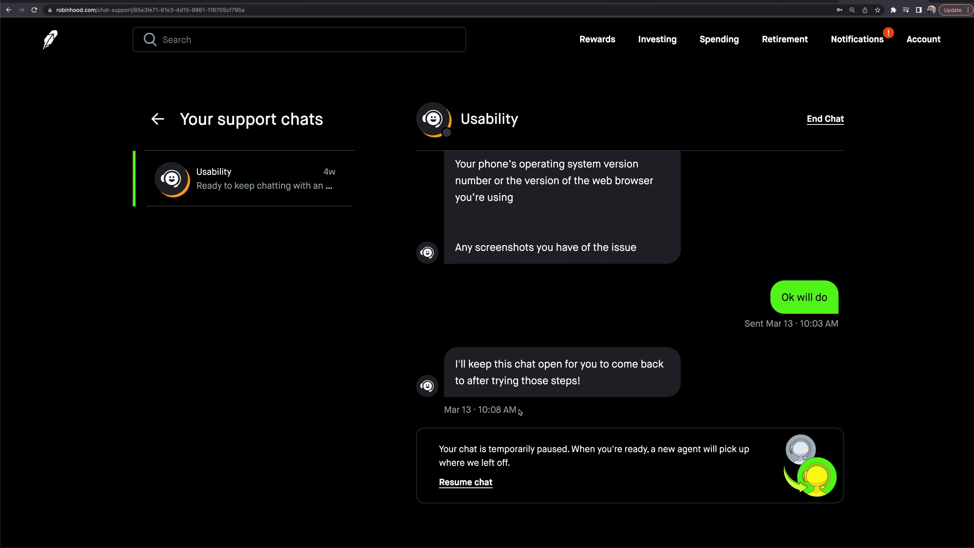
pyautogui.moveTo(520, 412); pyautogui.dragTo(456, 360)
pyautogui.moveTo(781, 298); pyautogui.dragTo(838, 303)
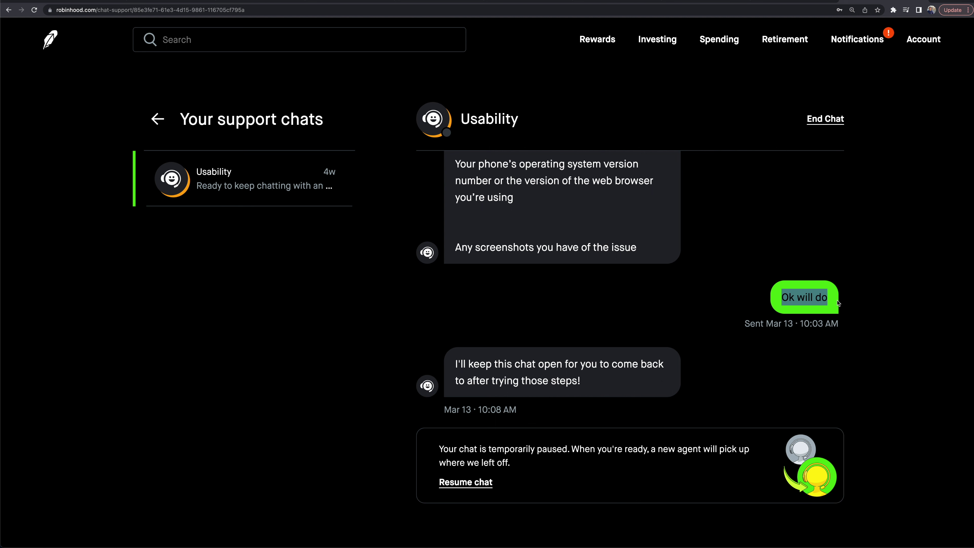
# End and close the support chat, pick 'It's something else' under Get support, return home.
pyautogui.click(824, 119)
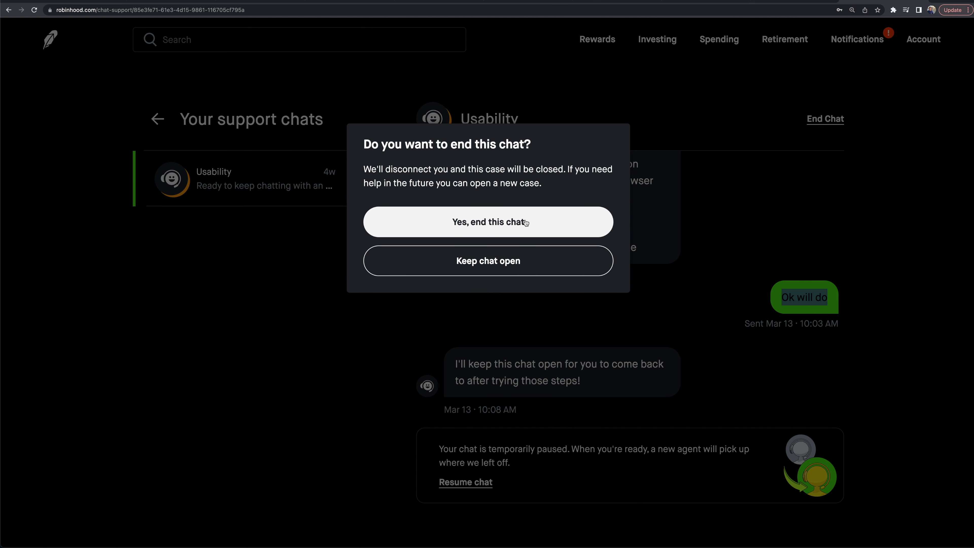
pyautogui.click(592, 223)
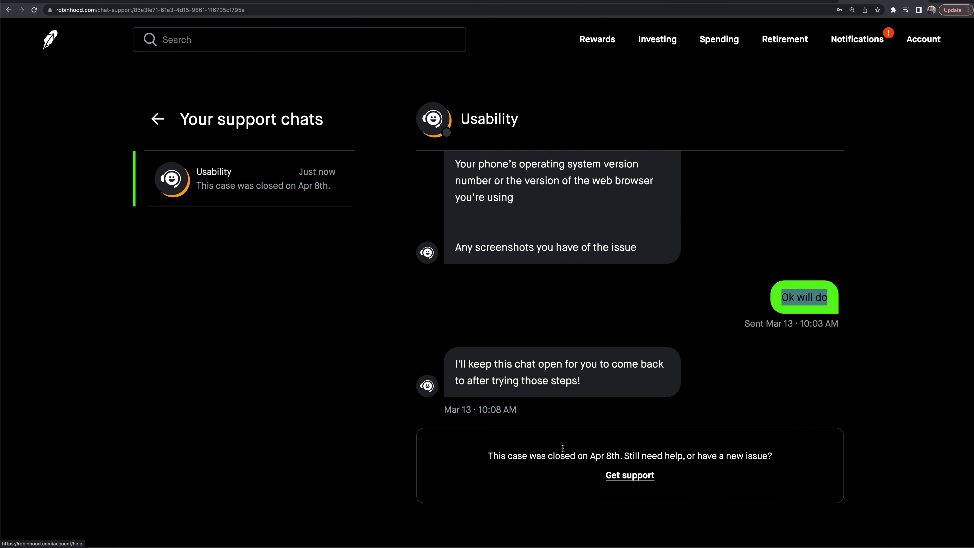
pyautogui.click(611, 475)
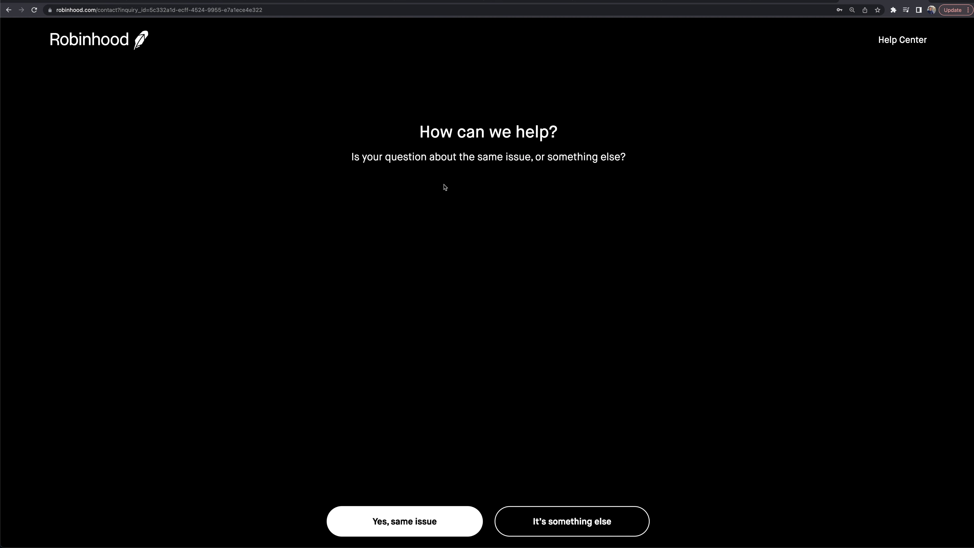
pyautogui.click(557, 524)
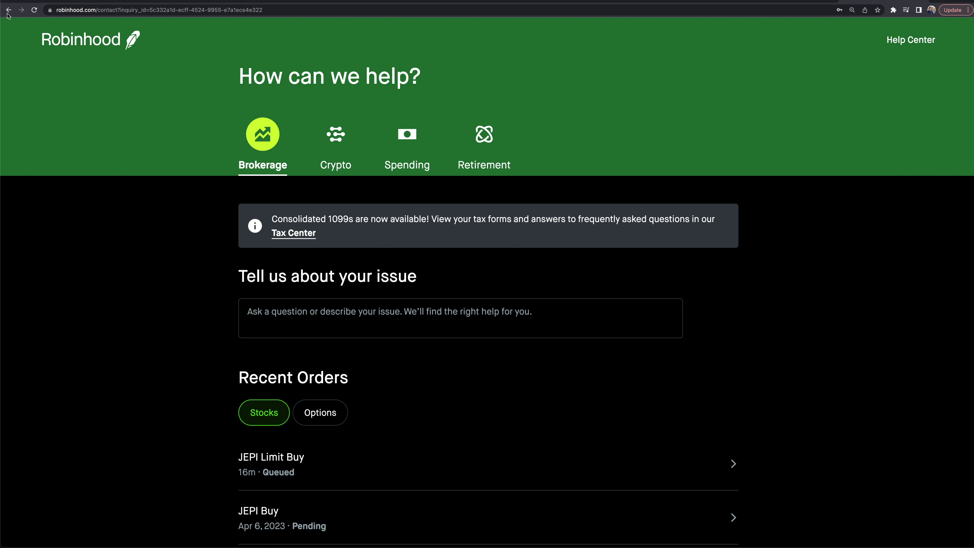
pyautogui.click(94, 47)
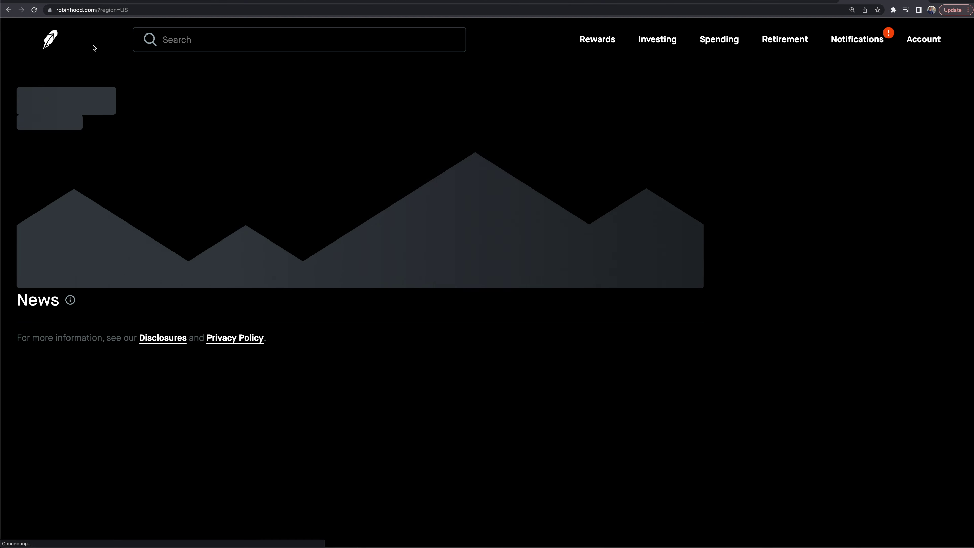
# Look over Notifications, then choose Profile from the Account menu to see the $9,801.27 total.
pyautogui.click(857, 39)
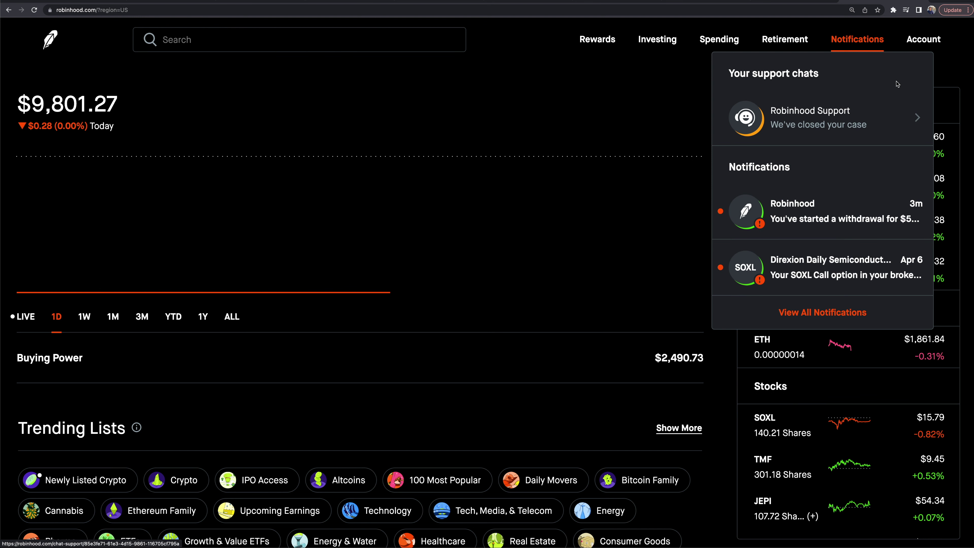
pyautogui.click(864, 46)
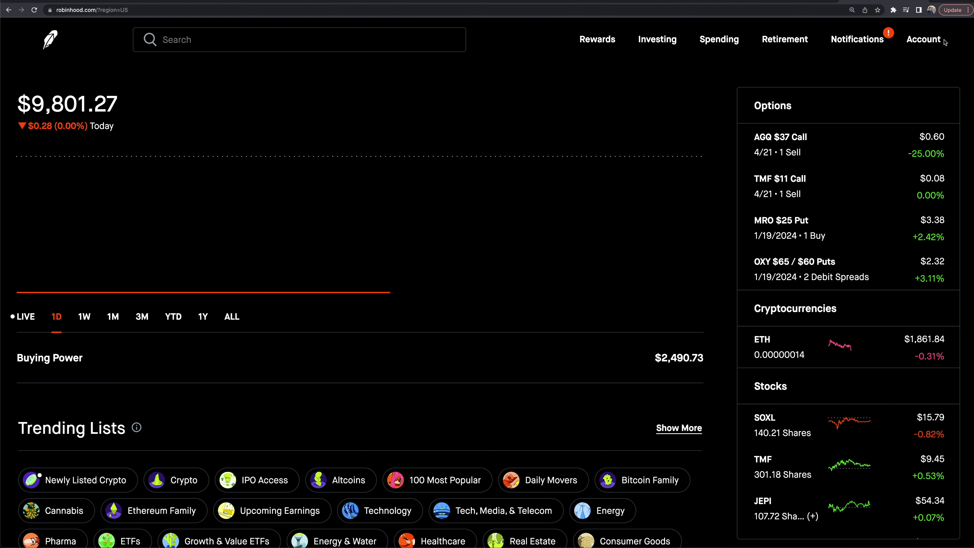
pyautogui.click(925, 41)
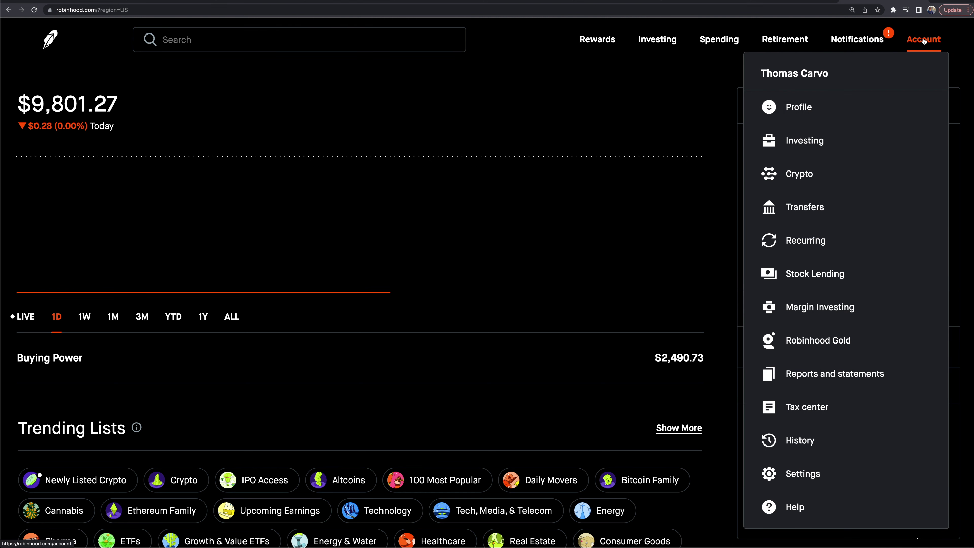
pyautogui.scroll(-1, 818, 179)
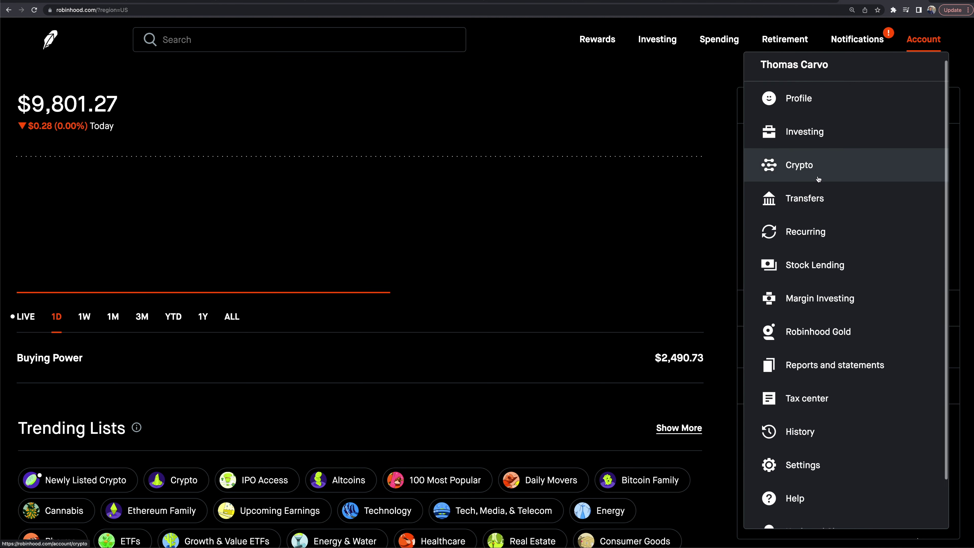
pyautogui.scroll(-3, 819, 178)
pyautogui.scroll(3, 794, 250)
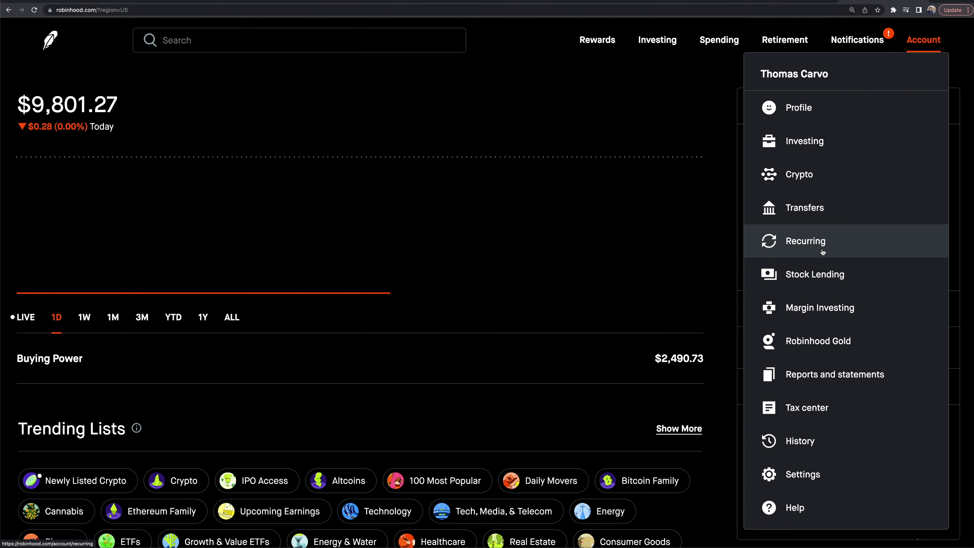
pyautogui.click(800, 106)
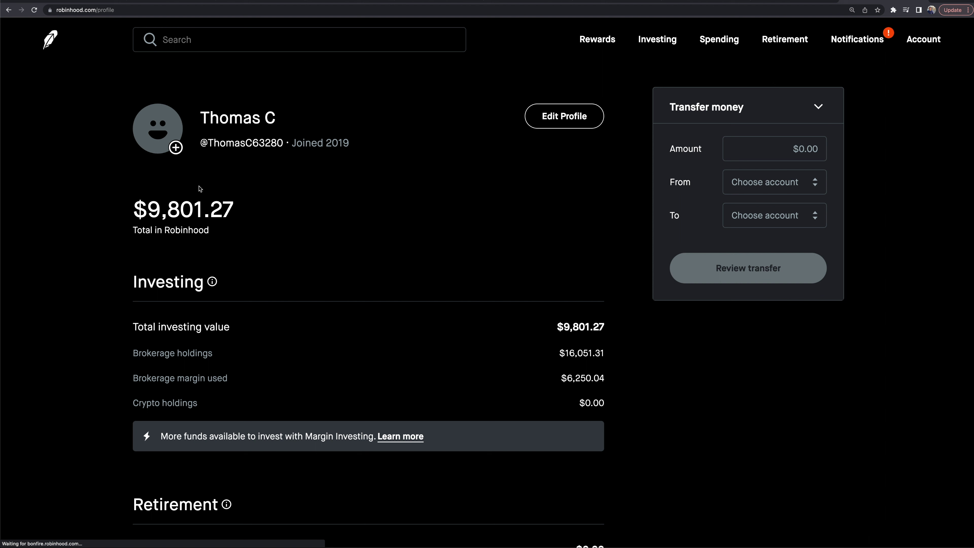
# Review profile balances: $9,801.27 total, $16,051.31 brokerage holdings, $6,250.04 margin used.
pyautogui.moveTo(241, 211); pyautogui.dragTo(75, 217)
pyautogui.click(74, 217)
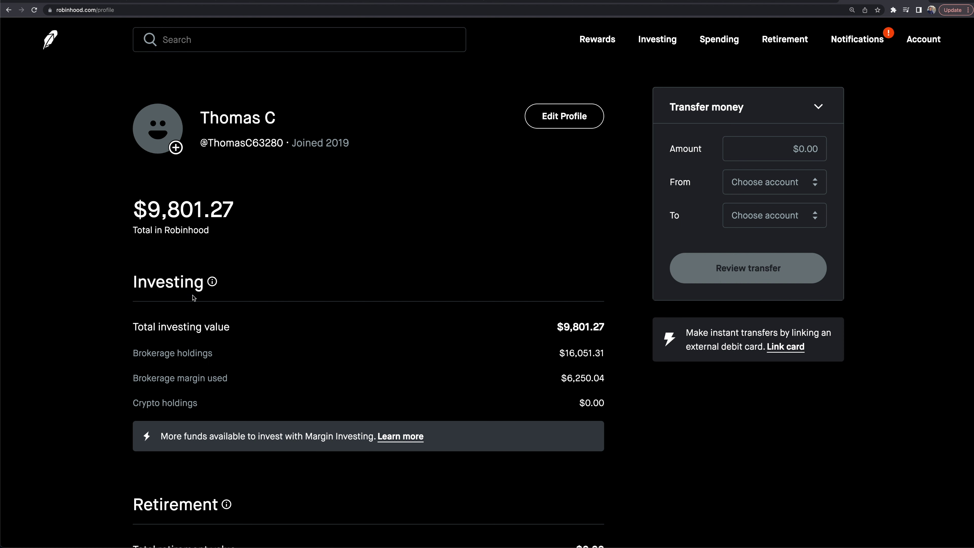
pyautogui.tripleClick(559, 326)
pyautogui.click(559, 325)
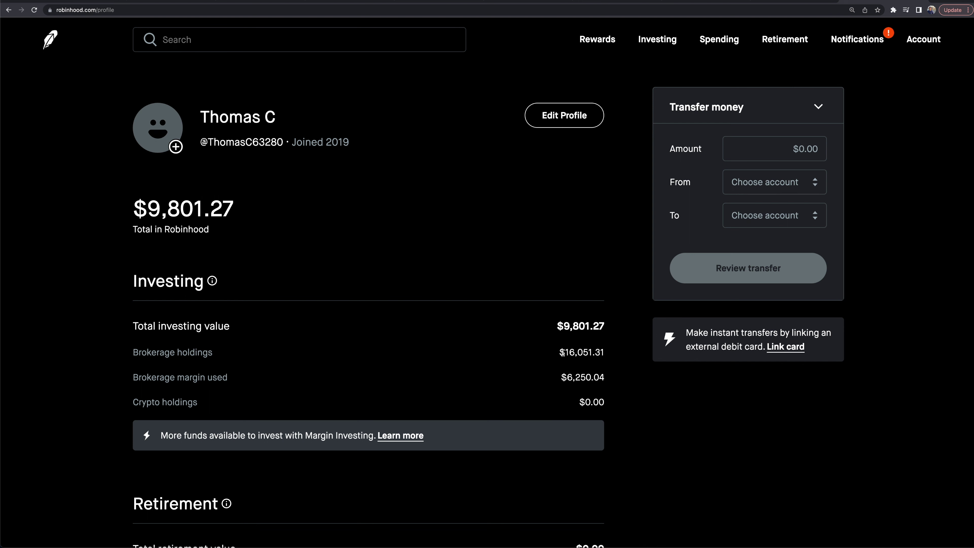
pyautogui.moveTo(558, 353); pyautogui.dragTo(606, 354)
pyautogui.moveTo(566, 379); pyautogui.dragTo(612, 370)
pyautogui.click(611, 369)
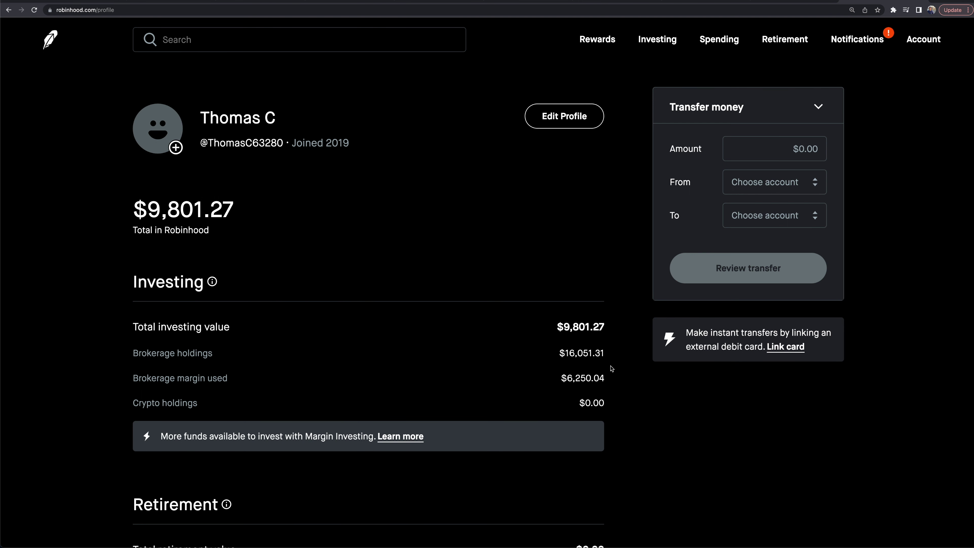
# Open the Investing account details from the Account menu.
pyautogui.scroll(-4, 605, 353)
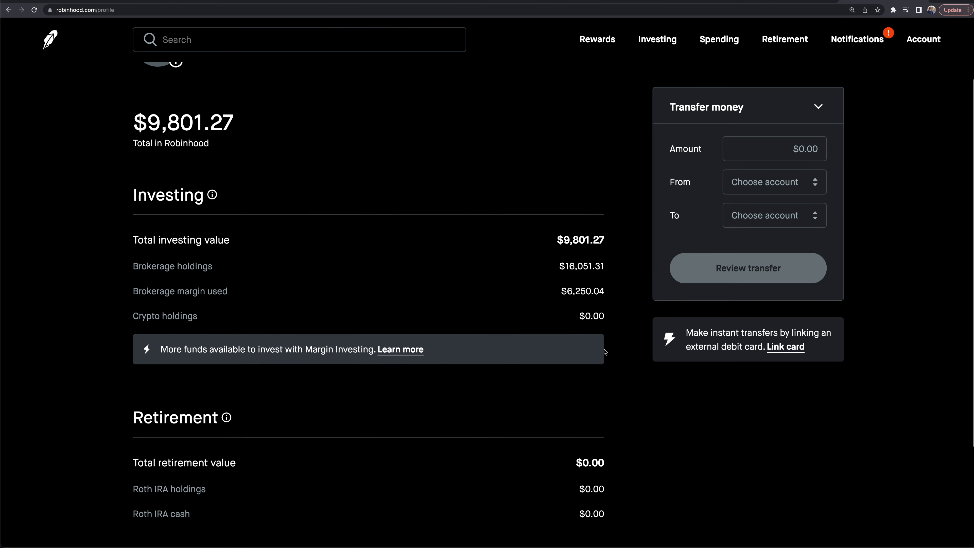
pyautogui.scroll(1, 604, 351)
pyautogui.scroll(-3, 603, 351)
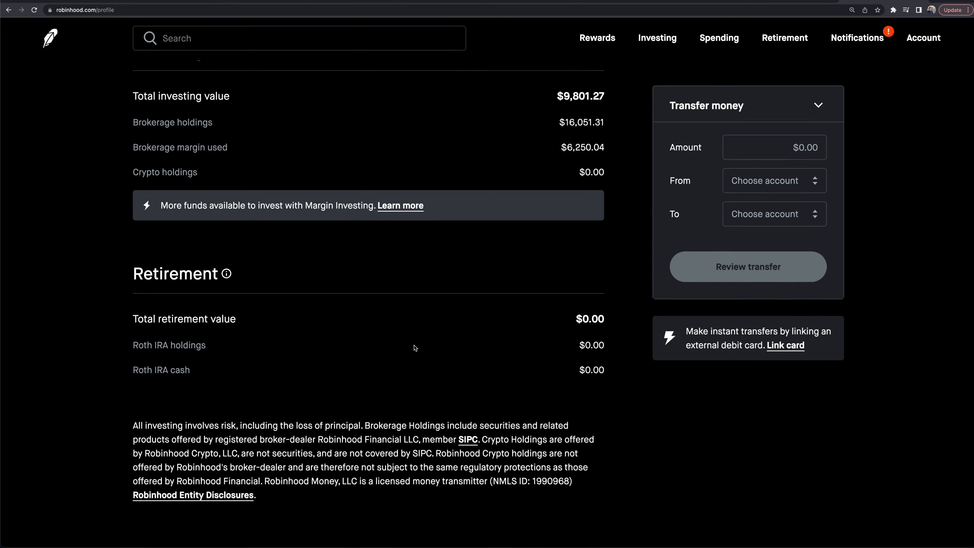
pyautogui.scroll(6, 411, 345)
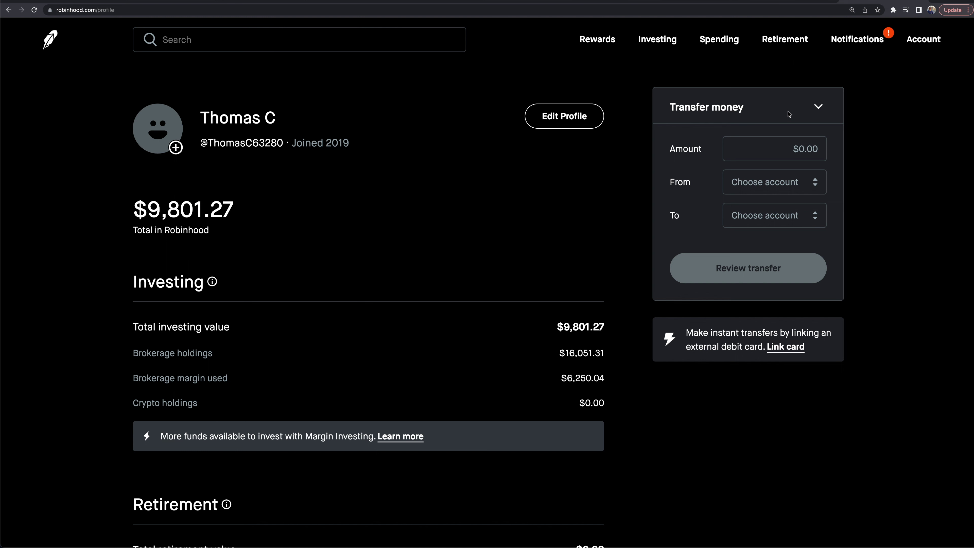
pyautogui.click(926, 38)
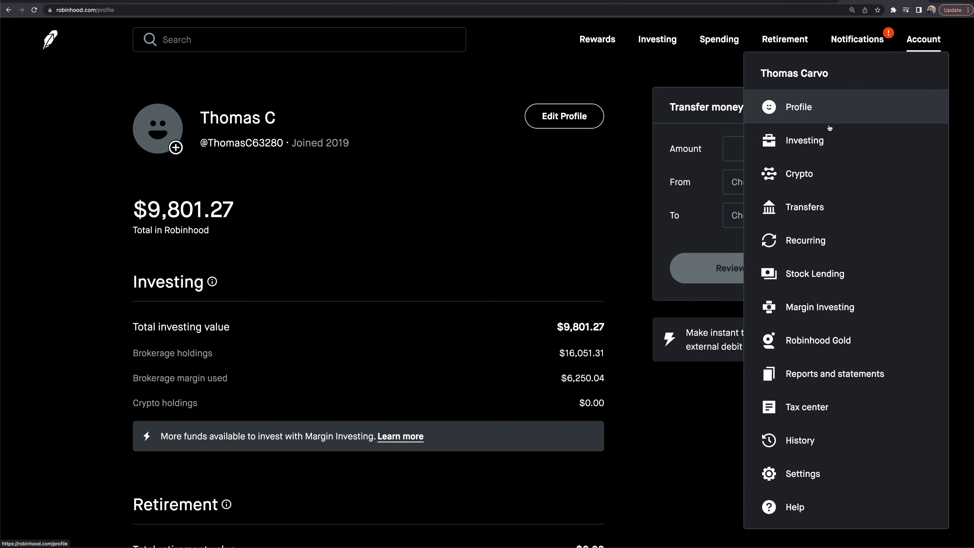
pyautogui.click(821, 141)
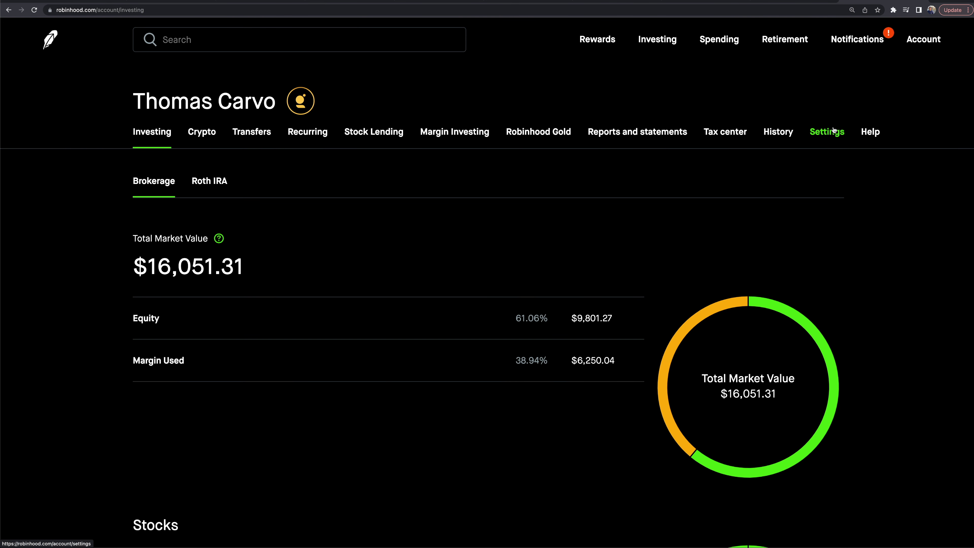
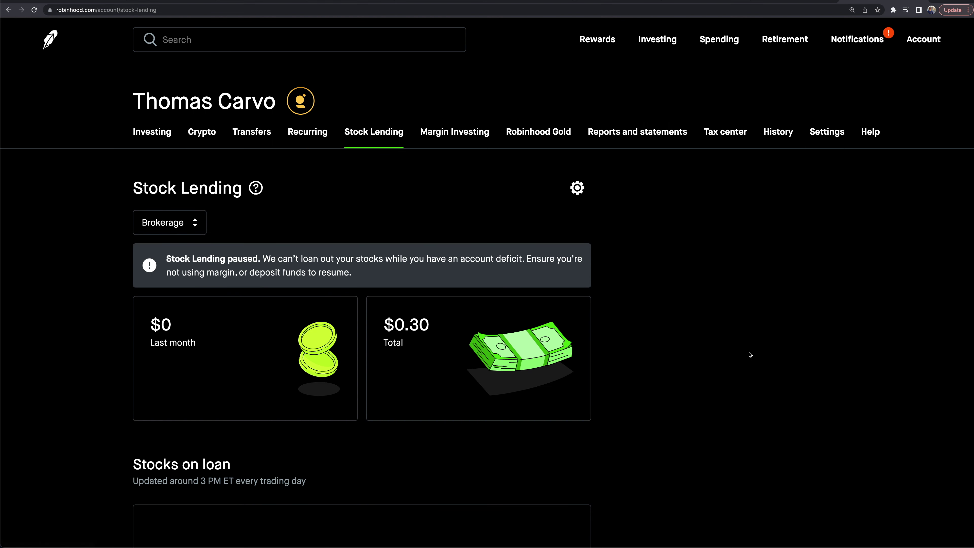
pyautogui.moveTo(430, 322); pyautogui.dragTo(387, 322)
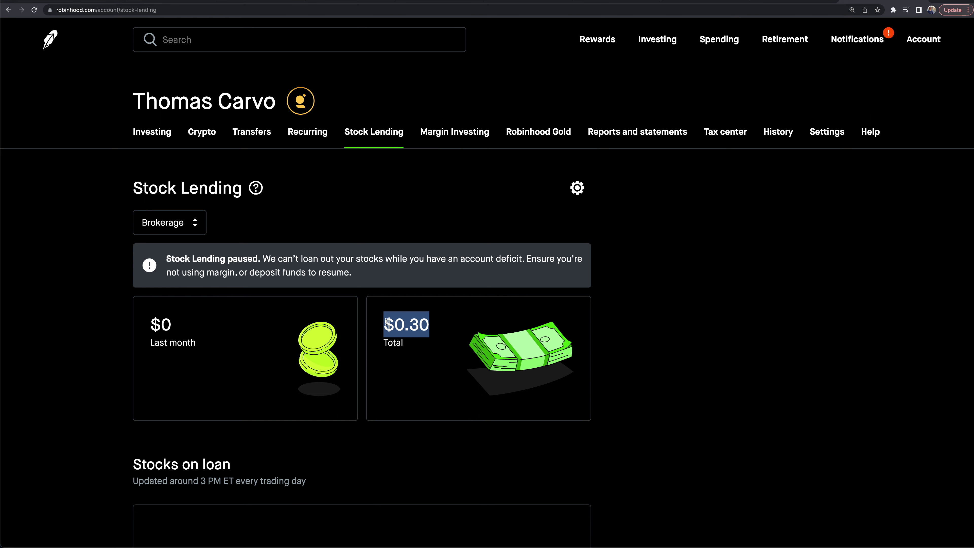
pyautogui.scroll(-8, 386, 323)
pyautogui.scroll(4, 388, 324)
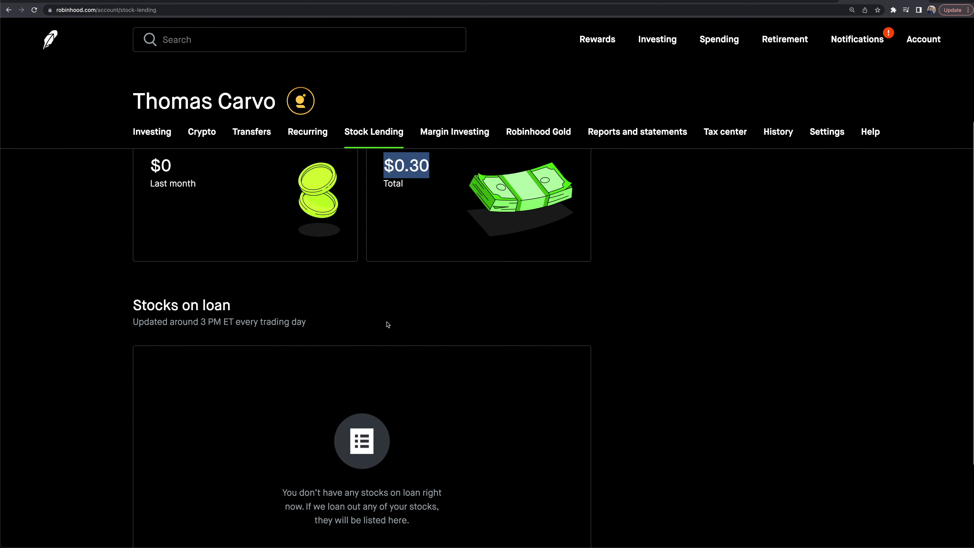
pyautogui.scroll(4, 388, 324)
pyautogui.moveTo(426, 330); pyautogui.dragTo(368, 328)
pyautogui.scroll(-1, 405, 358)
pyautogui.scroll(-3, 405, 358)
pyautogui.scroll(3, 406, 359)
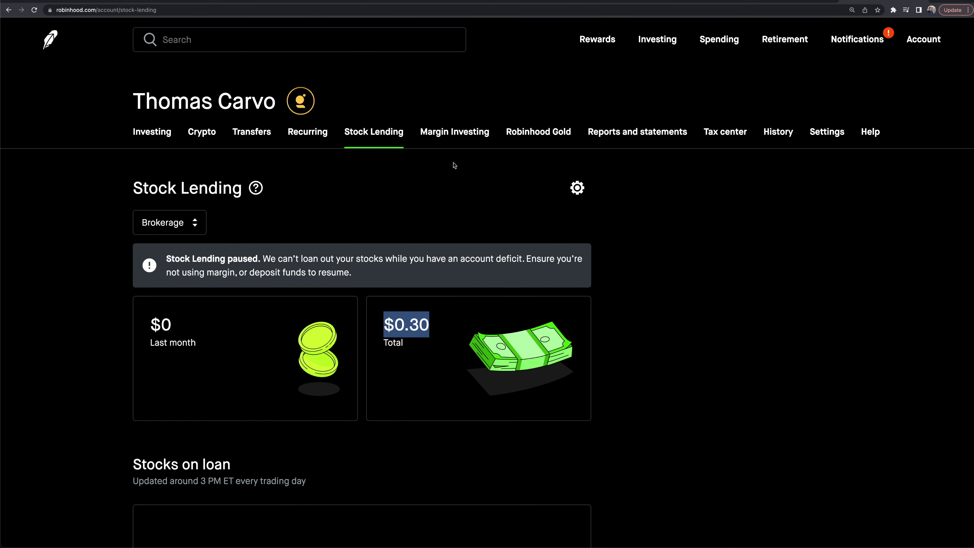
# Open Margin Investing and scroll to the Billing with Robinhood Gold heading.
pyautogui.click(455, 139)
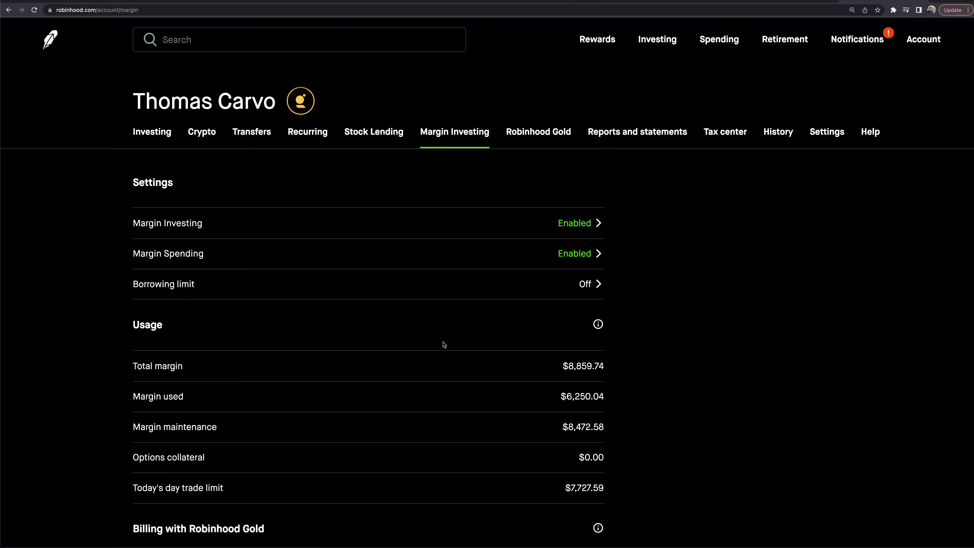
pyautogui.scroll(-1, 130, 232)
pyautogui.scroll(1, 119, 229)
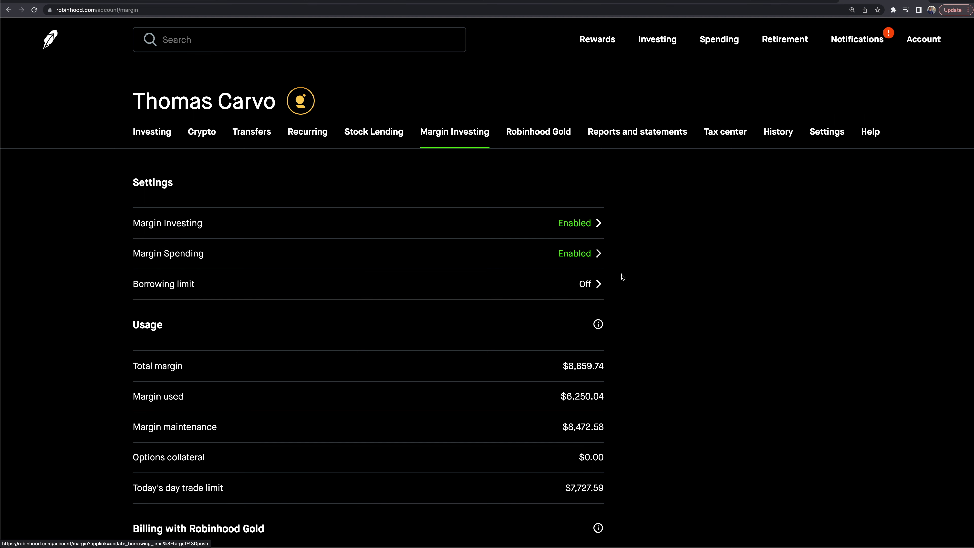
pyautogui.scroll(-1, 694, 302)
pyautogui.scroll(-1, 168, 307)
pyautogui.scroll(-4, 168, 307)
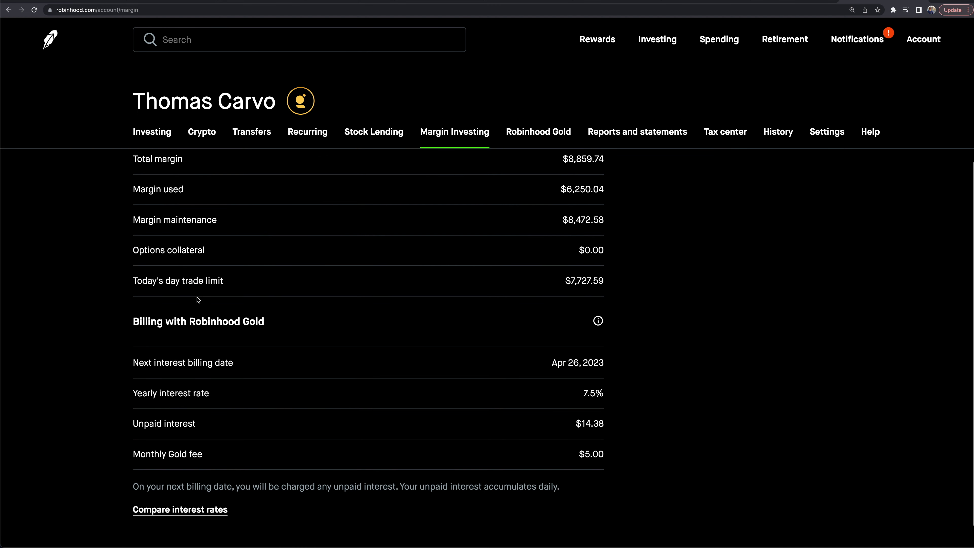
pyautogui.moveTo(136, 321); pyautogui.dragTo(301, 329)
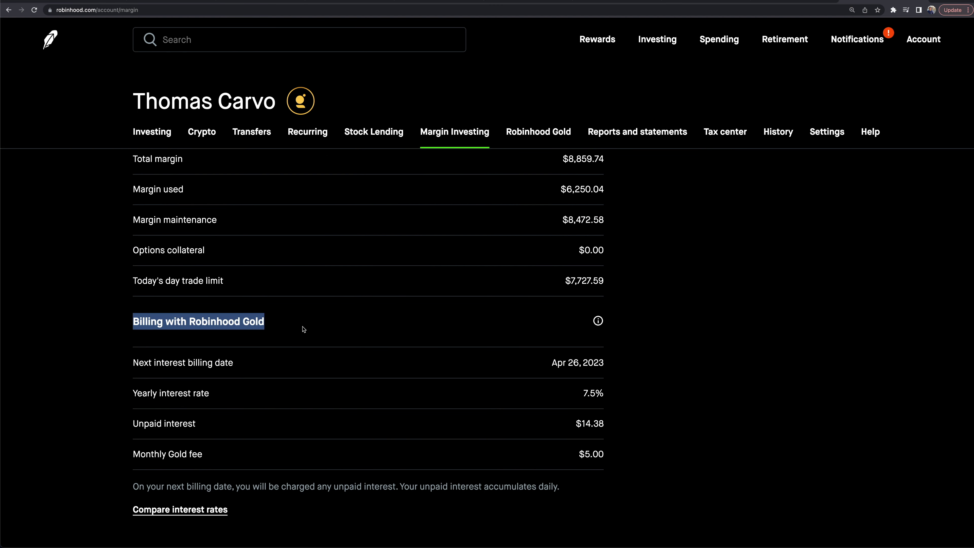
# Highlight the Monthly Gold fee, next billing date, 7.5% rate and $14.38 unpaid interest.
pyautogui.scroll(-1, 702, 303)
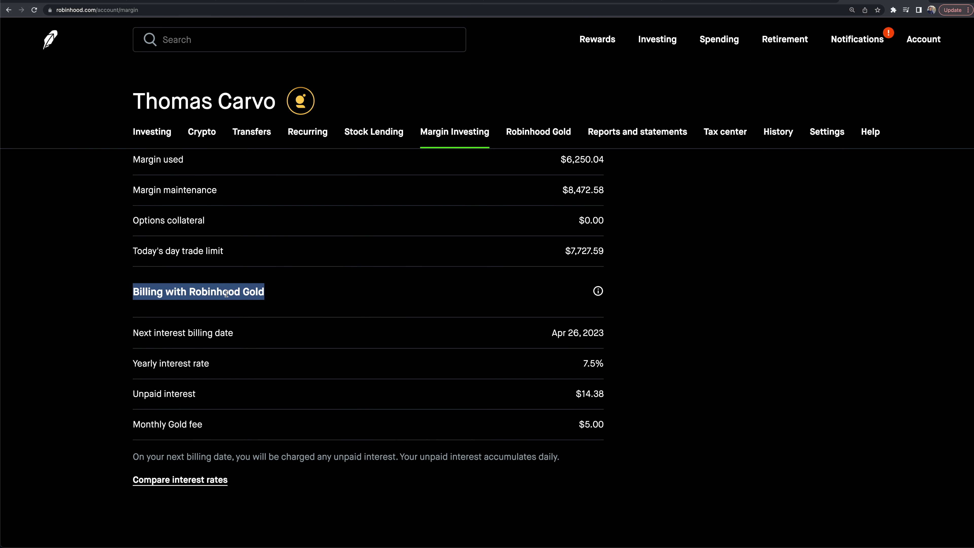
pyautogui.moveTo(204, 425); pyautogui.dragTo(111, 420)
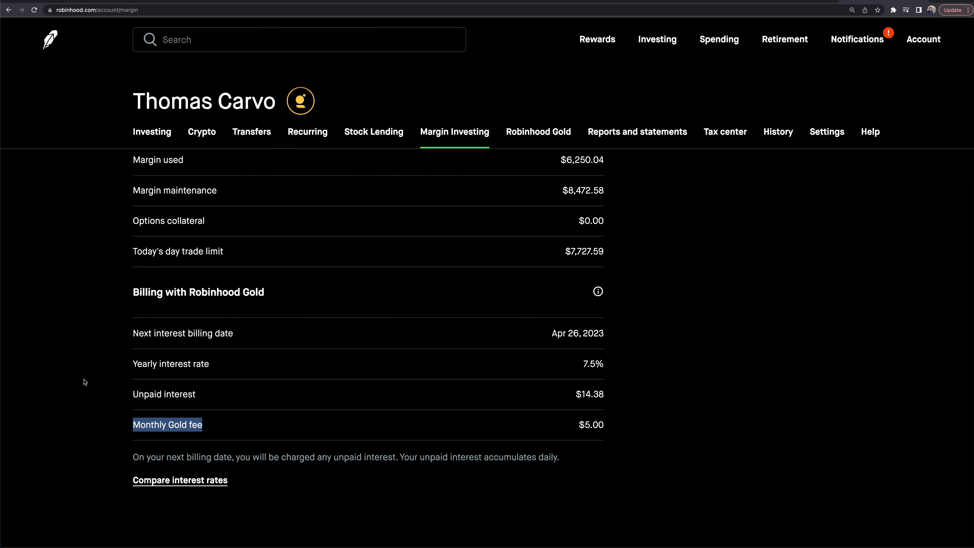
pyautogui.moveTo(549, 333); pyautogui.dragTo(628, 339)
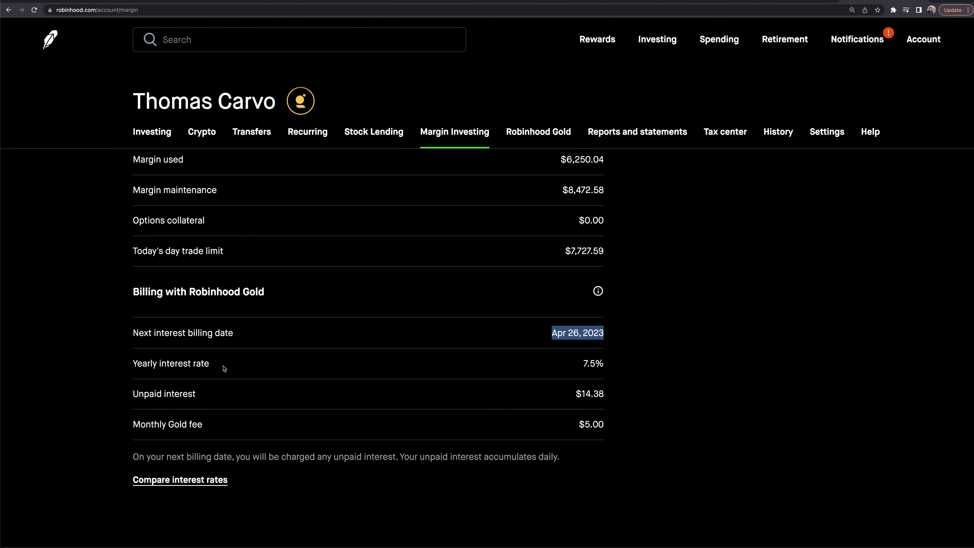
pyautogui.moveTo(583, 363); pyautogui.dragTo(616, 366)
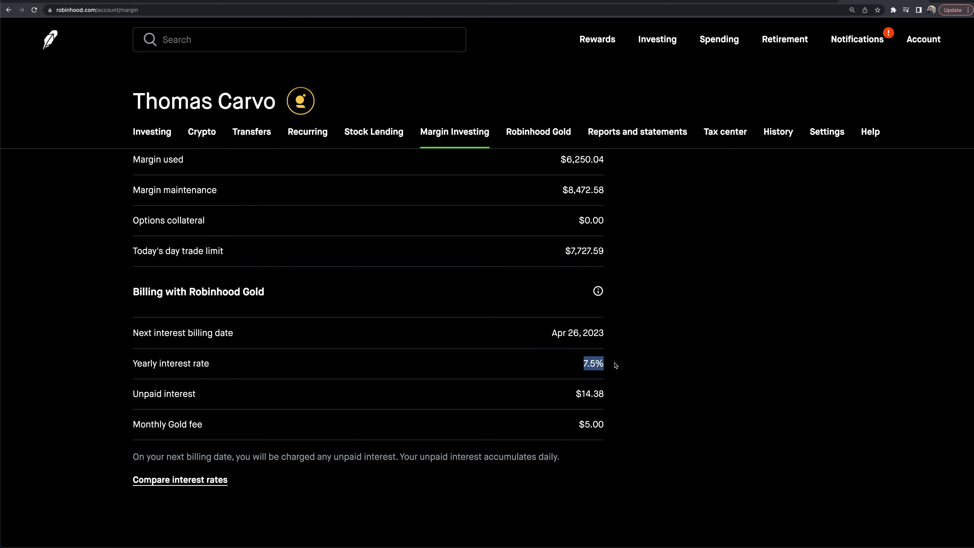
pyautogui.moveTo(577, 393); pyautogui.dragTo(615, 393)
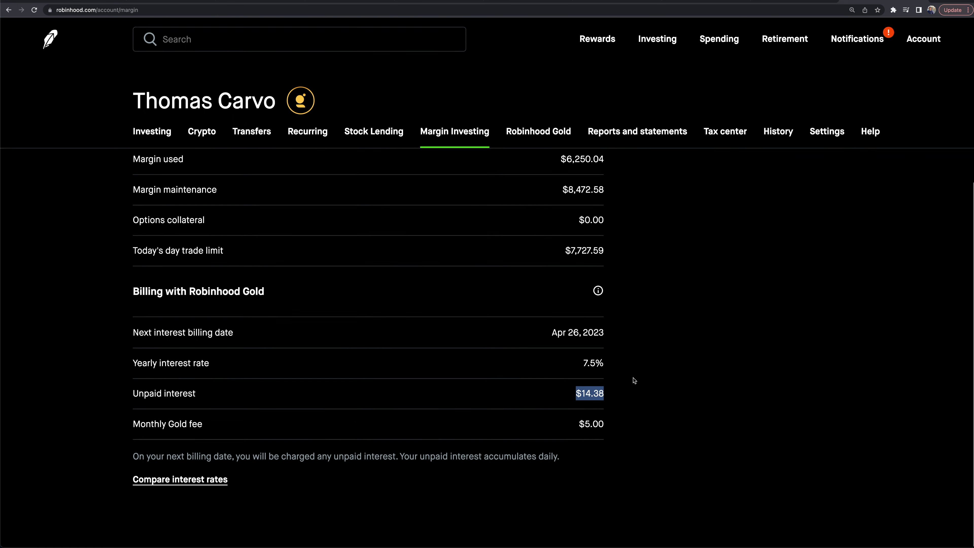
# Re-highlight the $14.38 unpaid interest and 7.5% rate, then clear the selection.
pyautogui.scroll(1, 577, 395)
pyautogui.moveTo(576, 393); pyautogui.dragTo(616, 402)
pyautogui.click(617, 403)
pyautogui.scroll(-1, 618, 403)
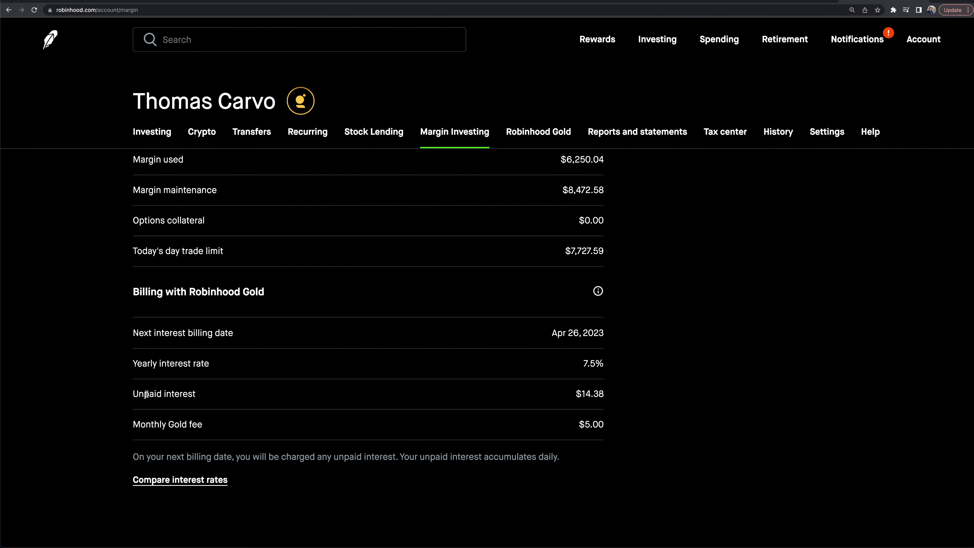
pyautogui.moveTo(577, 393); pyautogui.dragTo(608, 393)
pyautogui.doubleClick(585, 394)
pyautogui.click(586, 394)
pyautogui.moveTo(575, 395); pyautogui.dragTo(637, 368)
pyautogui.click(637, 368)
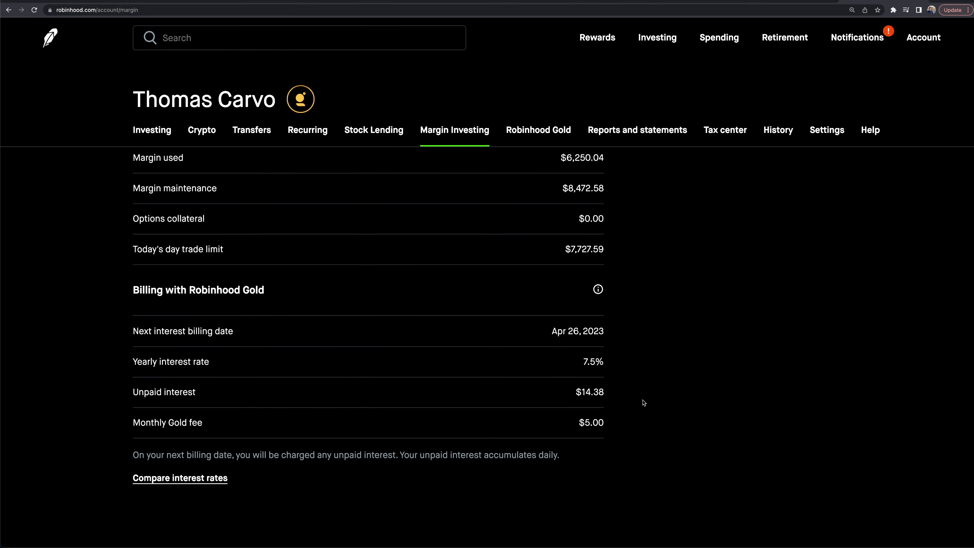
# On the Gold membership page, note Member since 2021 and collapse the 4.4% interest benefit.
pyautogui.click(543, 135)
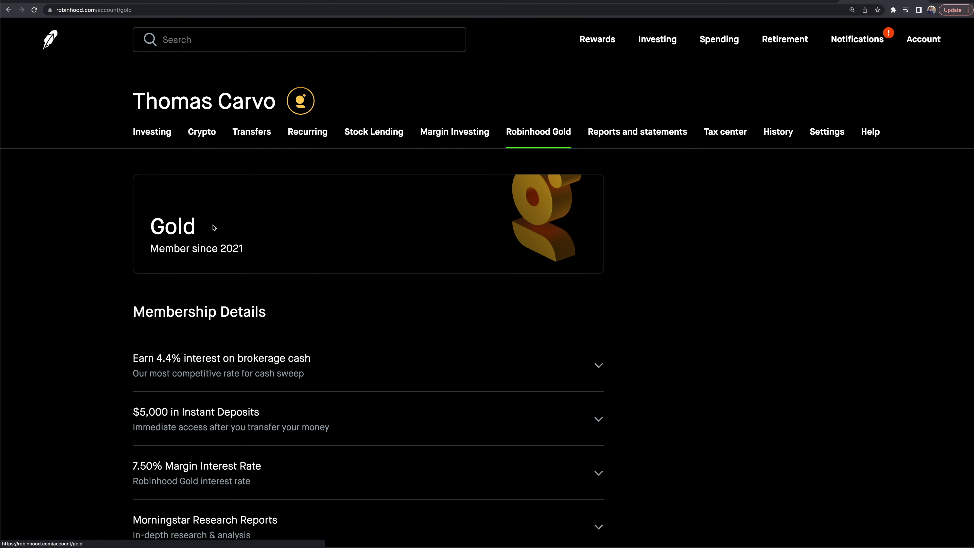
pyautogui.moveTo(255, 251); pyautogui.dragTo(151, 247)
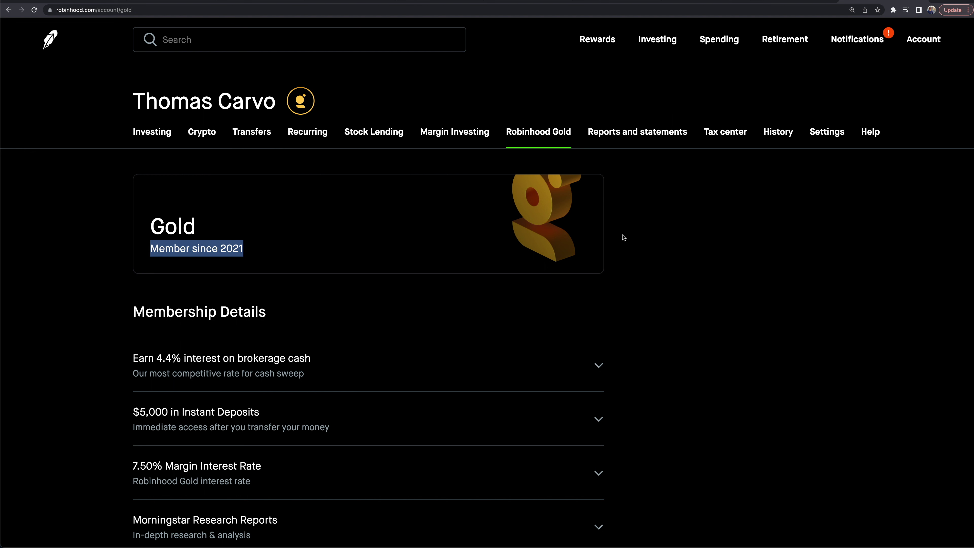
pyautogui.scroll(-1, 623, 238)
pyautogui.scroll(-2, 624, 238)
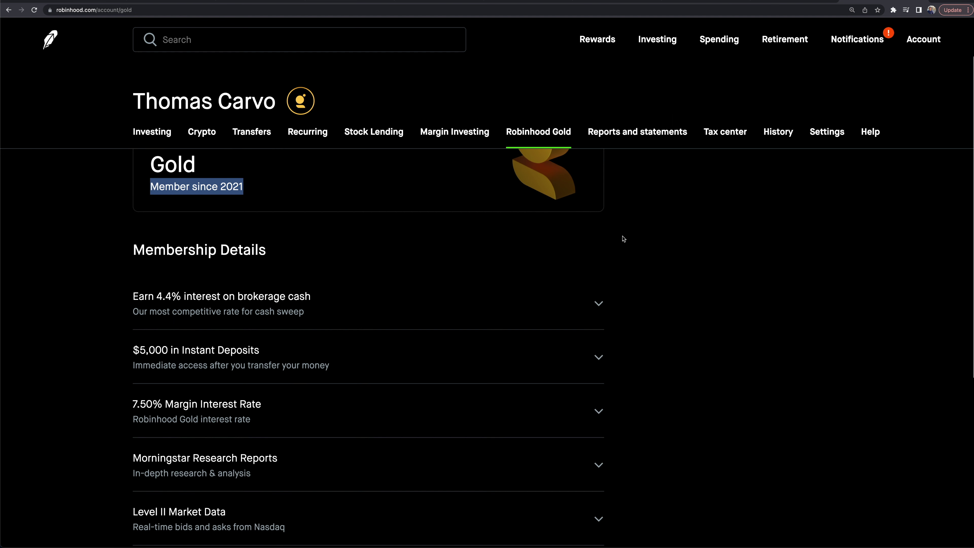
pyautogui.scroll(-2, 294, 257)
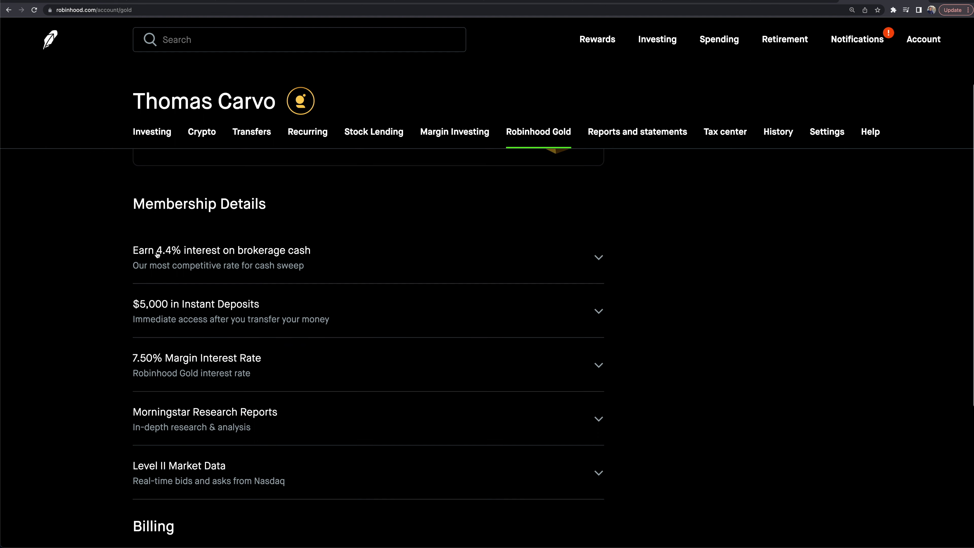
pyautogui.scroll(1, 161, 257)
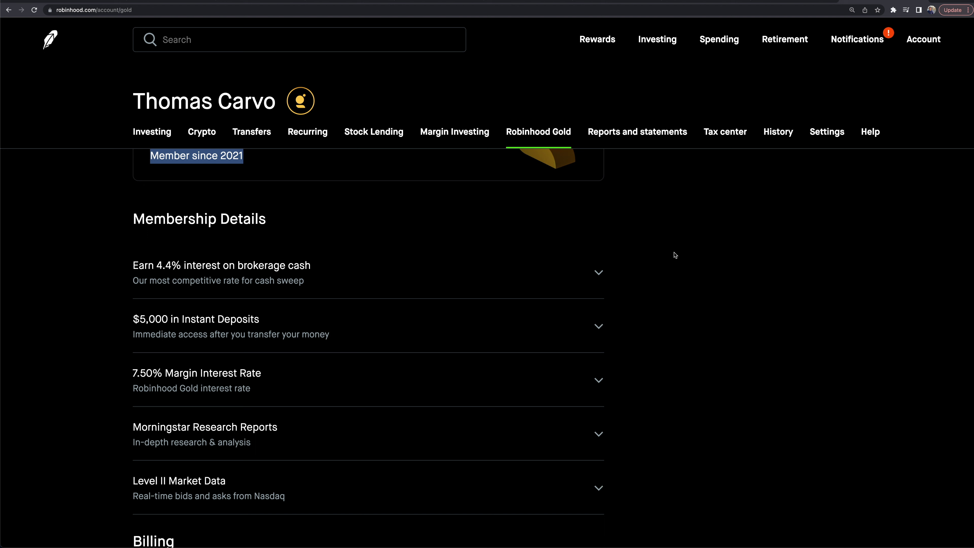
pyautogui.moveTo(132, 267); pyautogui.dragTo(314, 268)
pyautogui.click(353, 269)
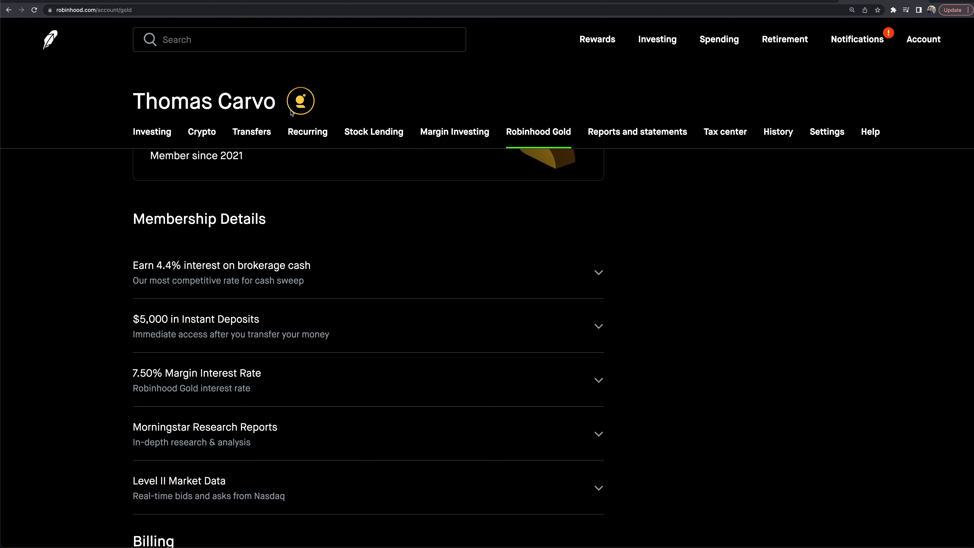
# Expand and then collapse the 7.50% Margin Interest Rate benefit row.
pyautogui.scroll(-1, 347, 268)
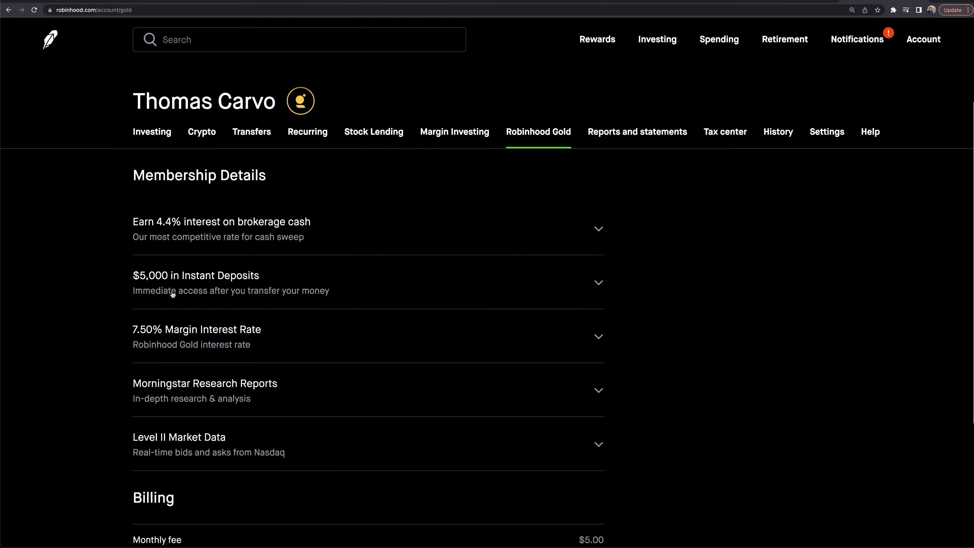
pyautogui.scroll(-1, 272, 284)
pyautogui.click(327, 311)
pyautogui.scroll(-1, 327, 312)
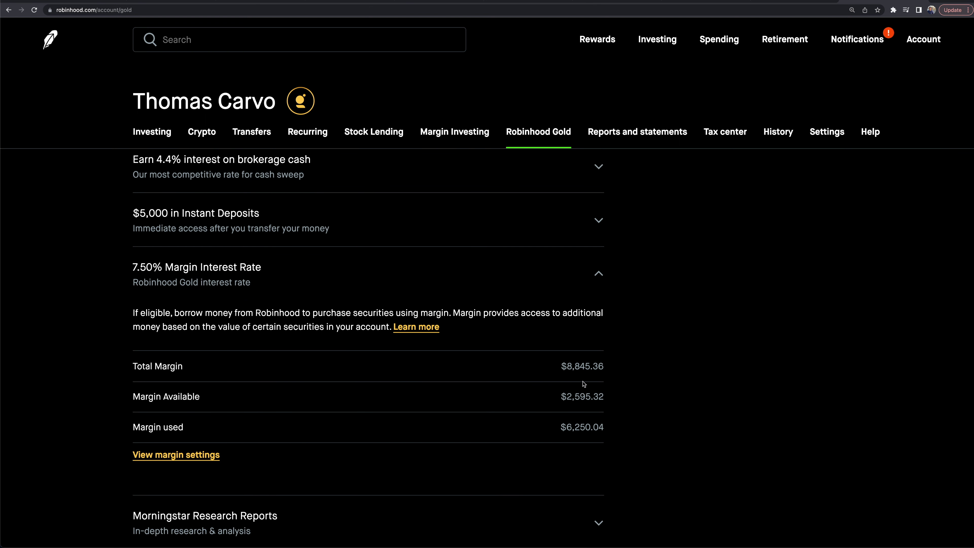
pyautogui.click(312, 270)
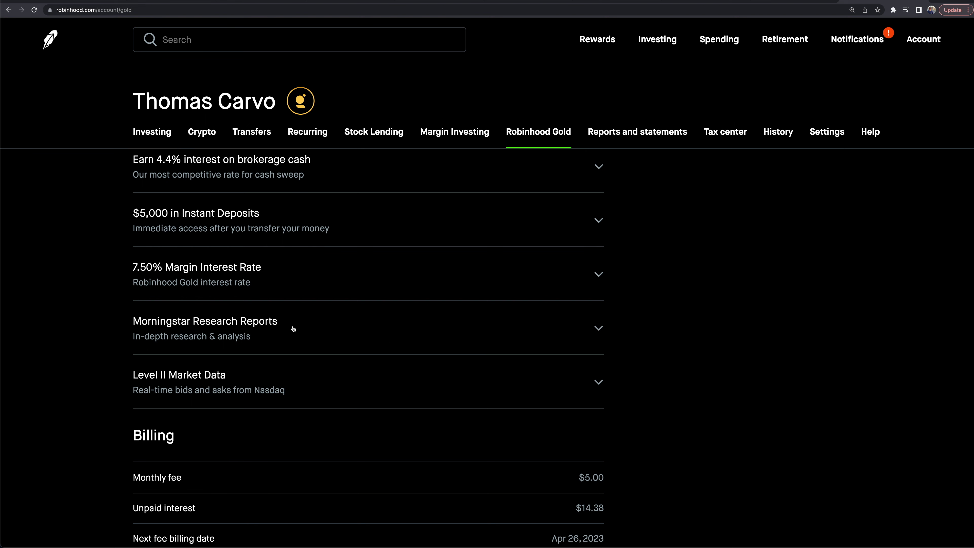
# Scroll through the Gold Billing section, then go to Reports and statements.
pyautogui.scroll(-1, 324, 333)
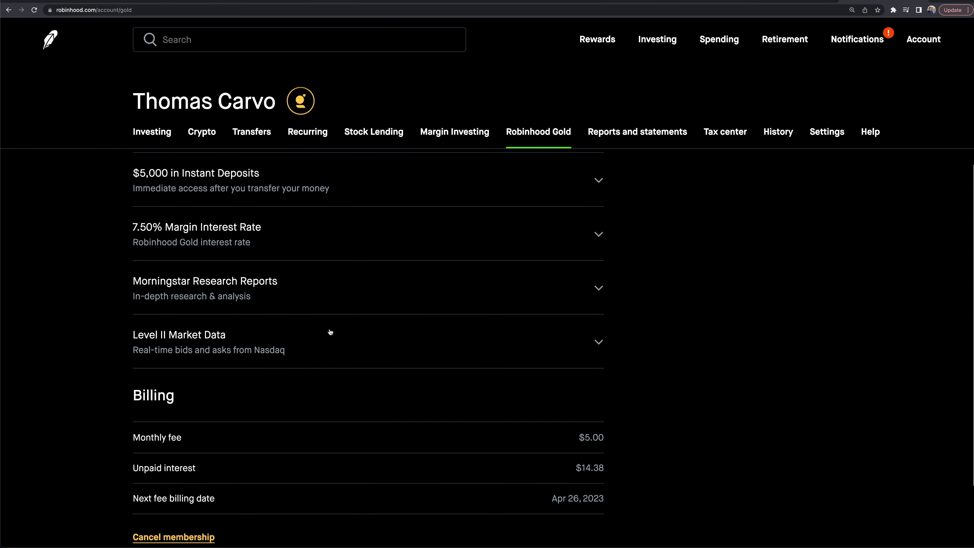
pyautogui.scroll(-2, 388, 341)
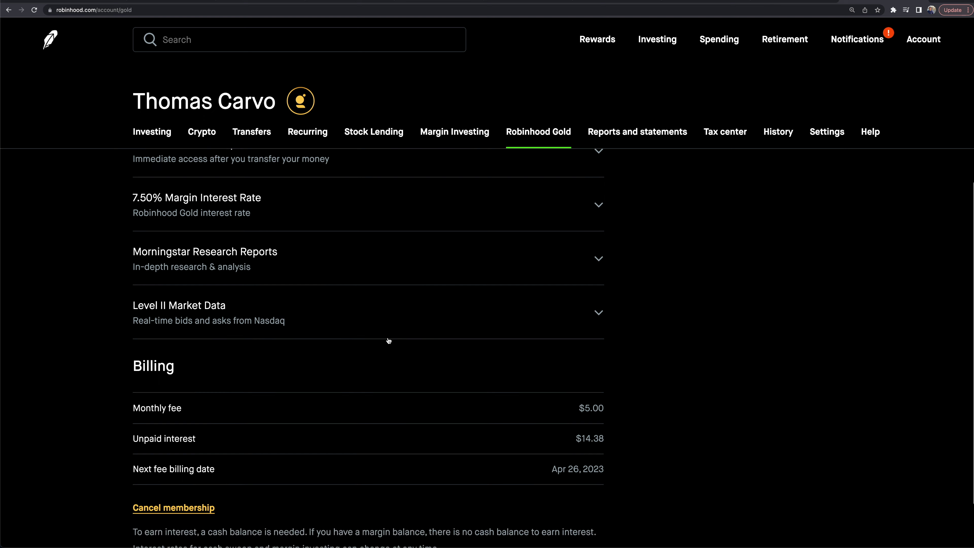
pyautogui.moveTo(581, 351); pyautogui.dragTo(616, 442)
pyautogui.scroll(-1, 616, 442)
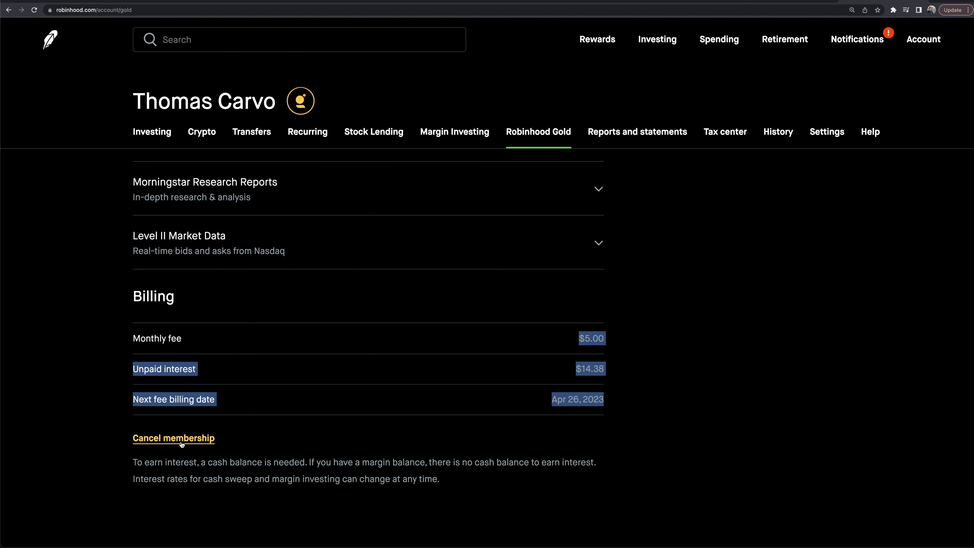
pyautogui.scroll(9, 598, 379)
pyautogui.scroll(-1, 600, 378)
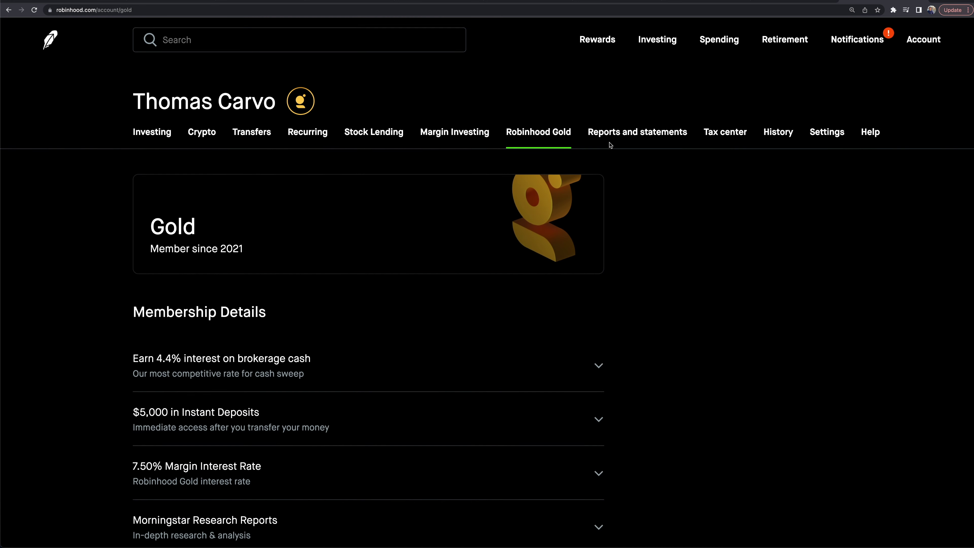
pyautogui.click(614, 132)
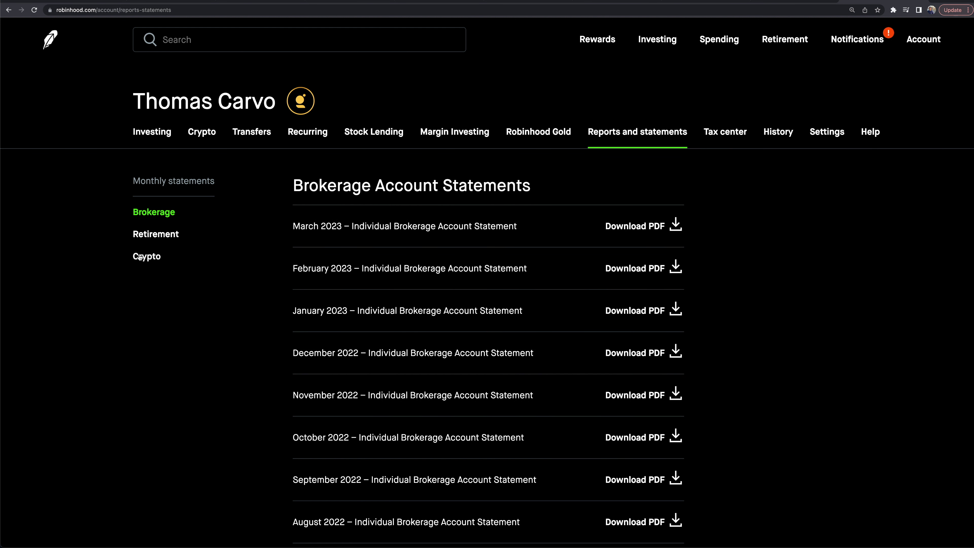
# Open the Tax center and highlight the $15 TurboTax offer and February 11, 2023 date.
pyautogui.click(711, 132)
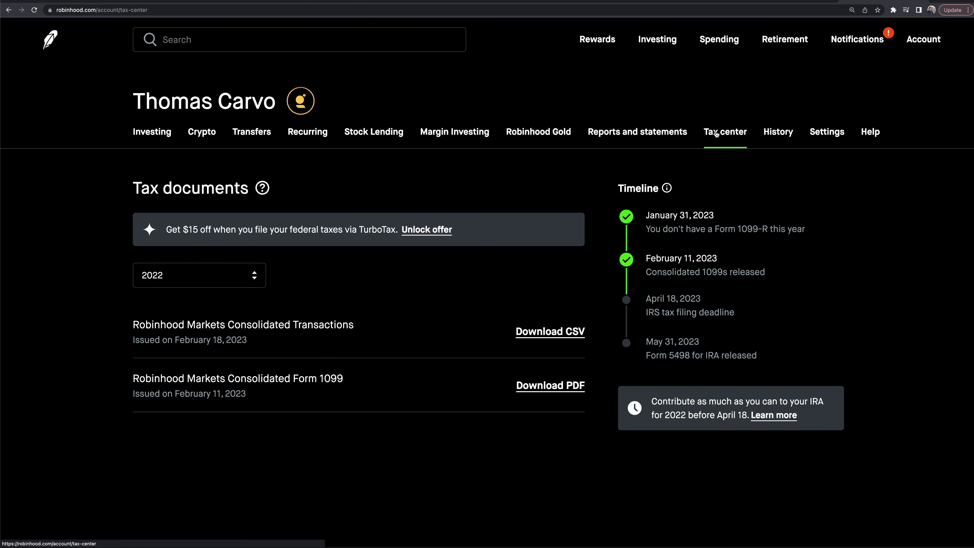
pyautogui.moveTo(184, 230); pyautogui.dragTo(403, 196)
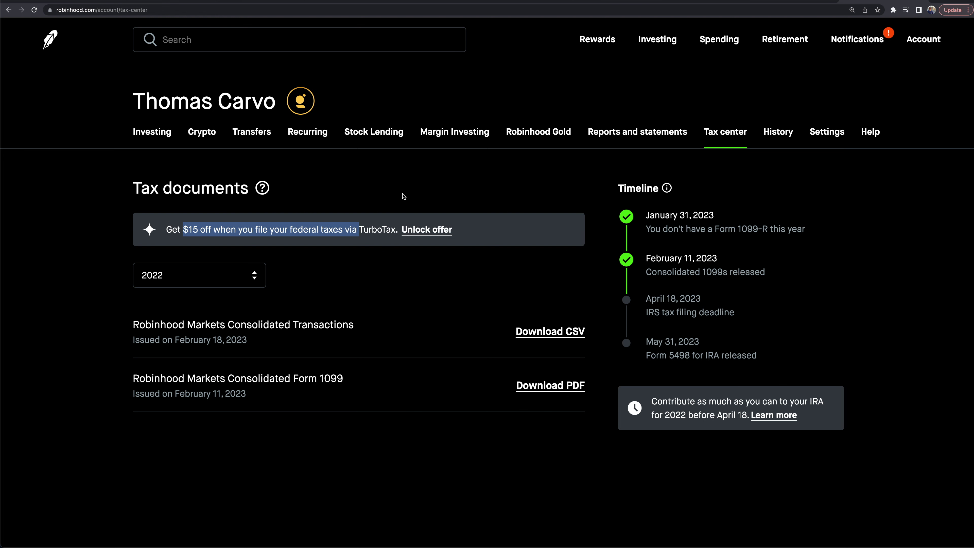
pyautogui.moveTo(647, 257); pyautogui.dragTo(728, 264)
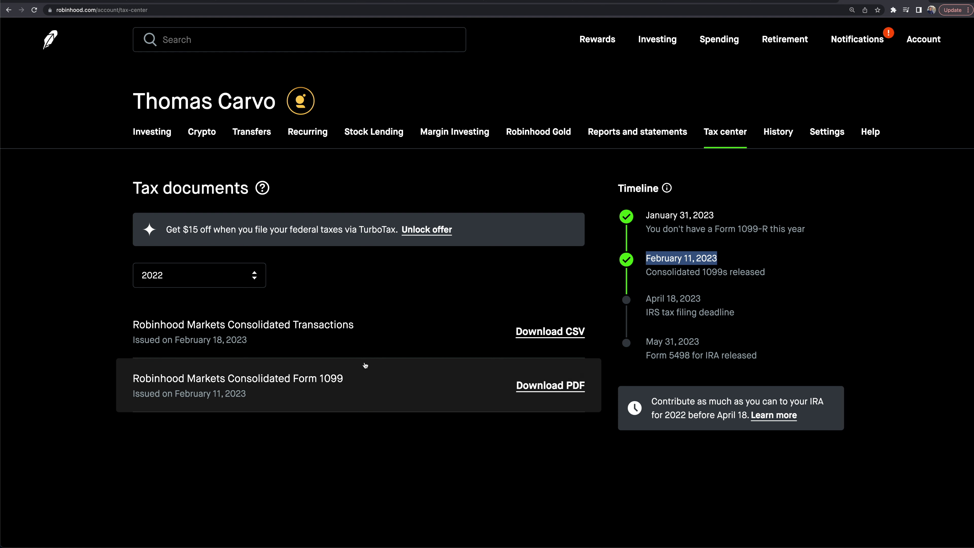
# View the transaction History, then go to account Settings.
pyautogui.click(777, 135)
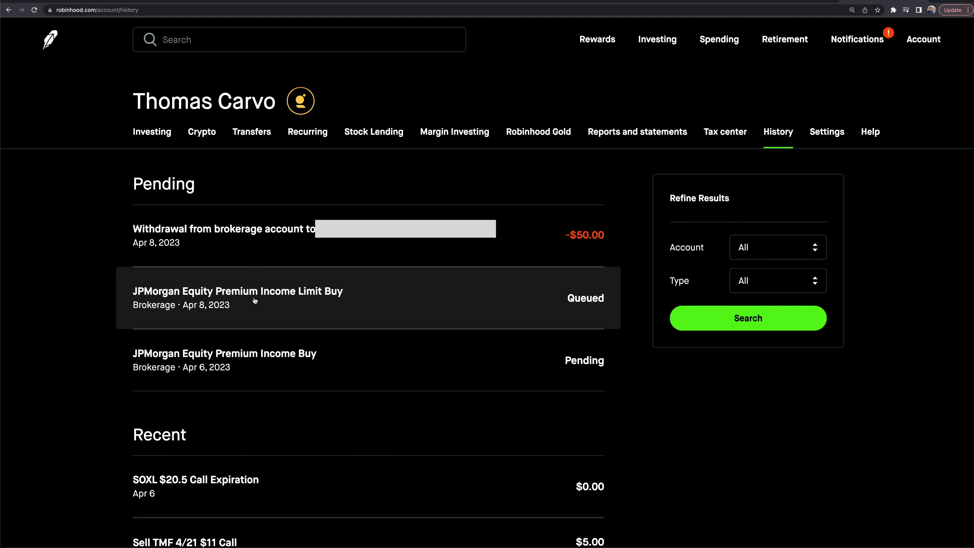
pyautogui.click(826, 132)
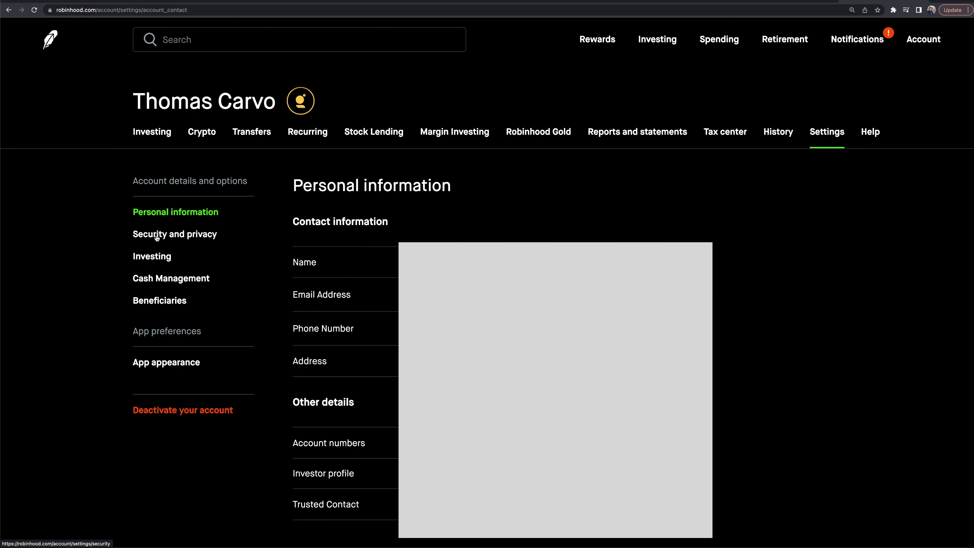
# In App appearance, turn Accessible Colors on and then back off.
pyautogui.click(169, 364)
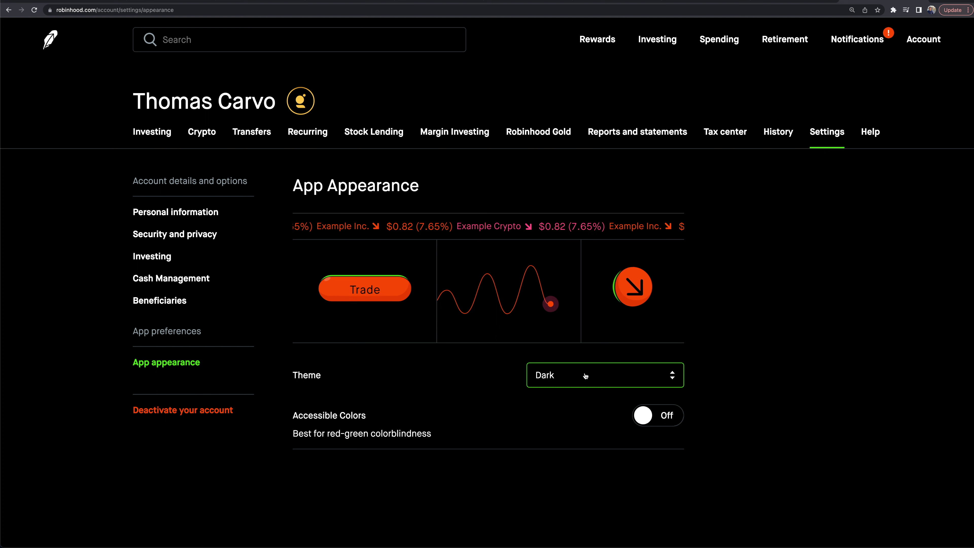
pyautogui.click(657, 418)
pyautogui.click(656, 421)
# Try the Market Hours and Light themes, settle on Dark, then go to Help.
pyautogui.click(587, 378)
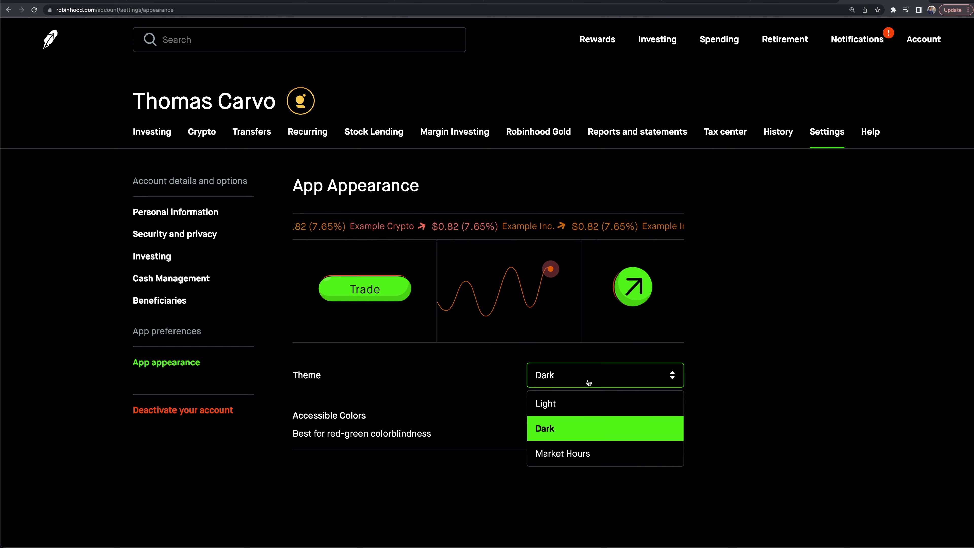
pyautogui.click(565, 452)
pyautogui.click(562, 380)
pyautogui.click(562, 404)
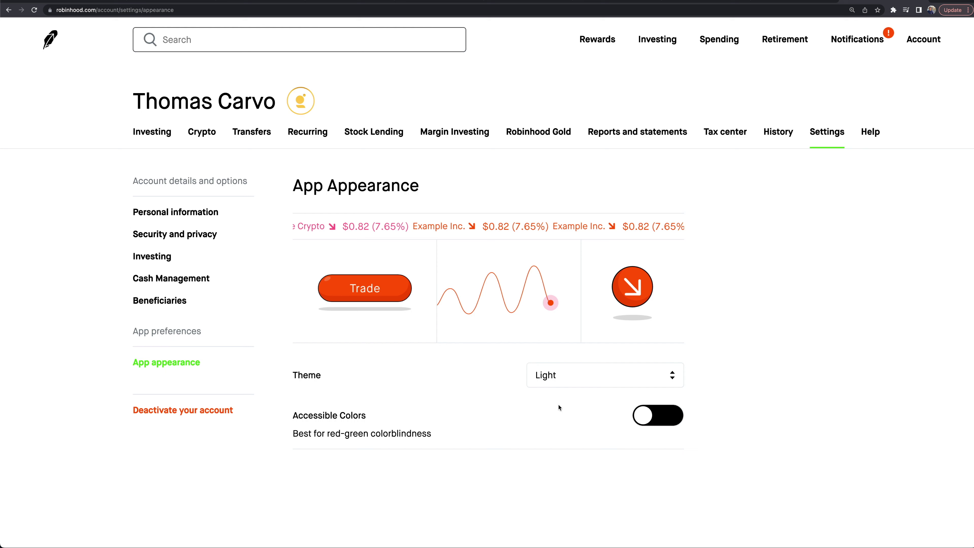
pyautogui.click(565, 379)
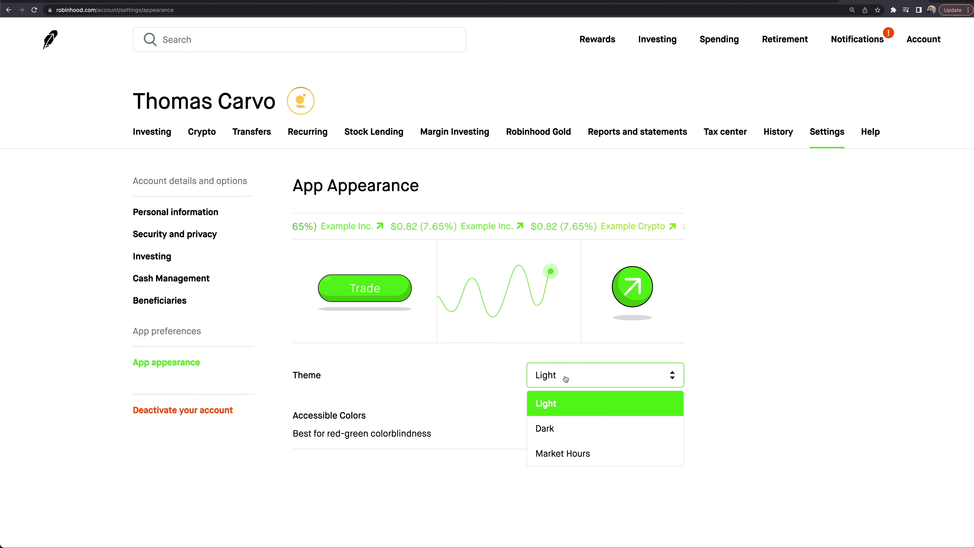
pyautogui.click(560, 430)
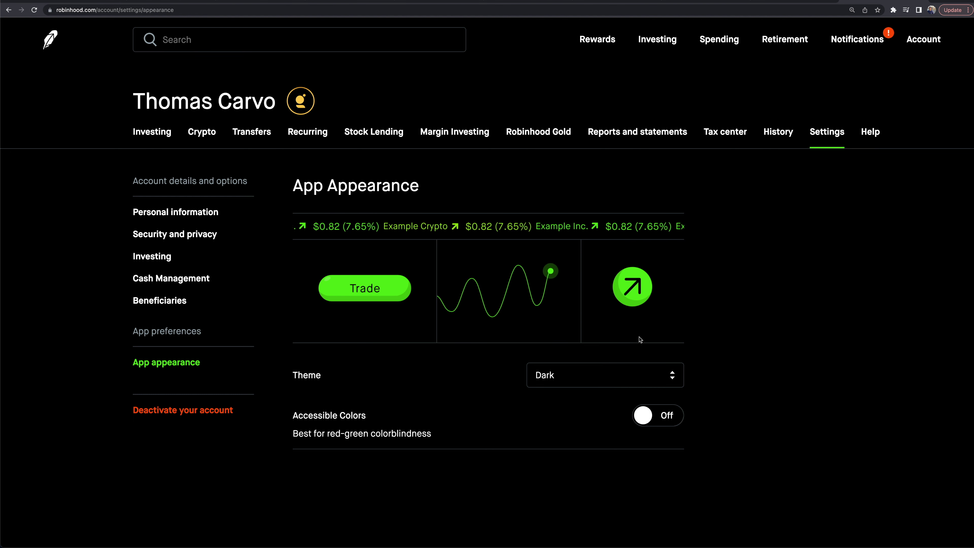
pyautogui.click(871, 140)
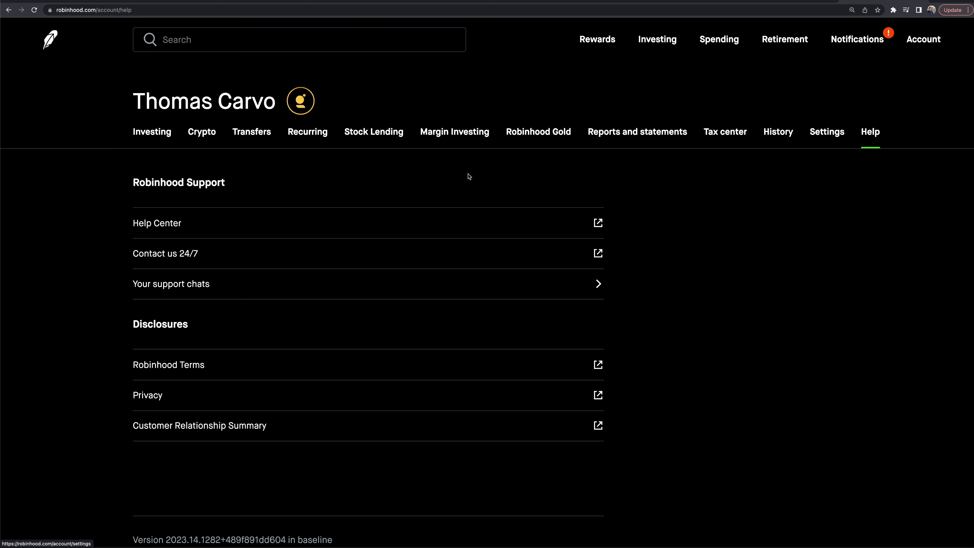